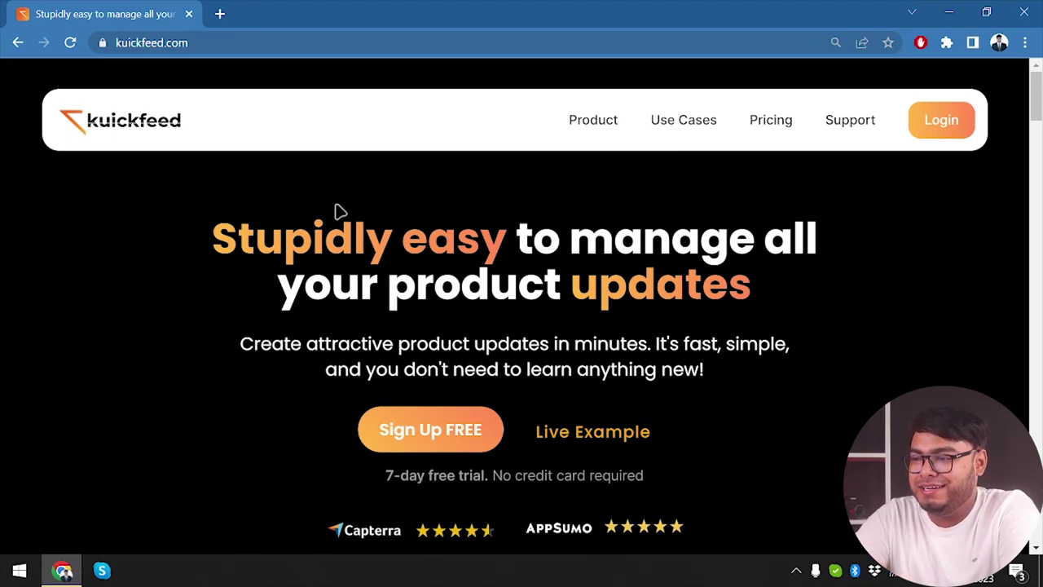
# Step: Open the KuickFeed Pricing page and compare the Pro and Team plans
pyautogui.click(782, 121)
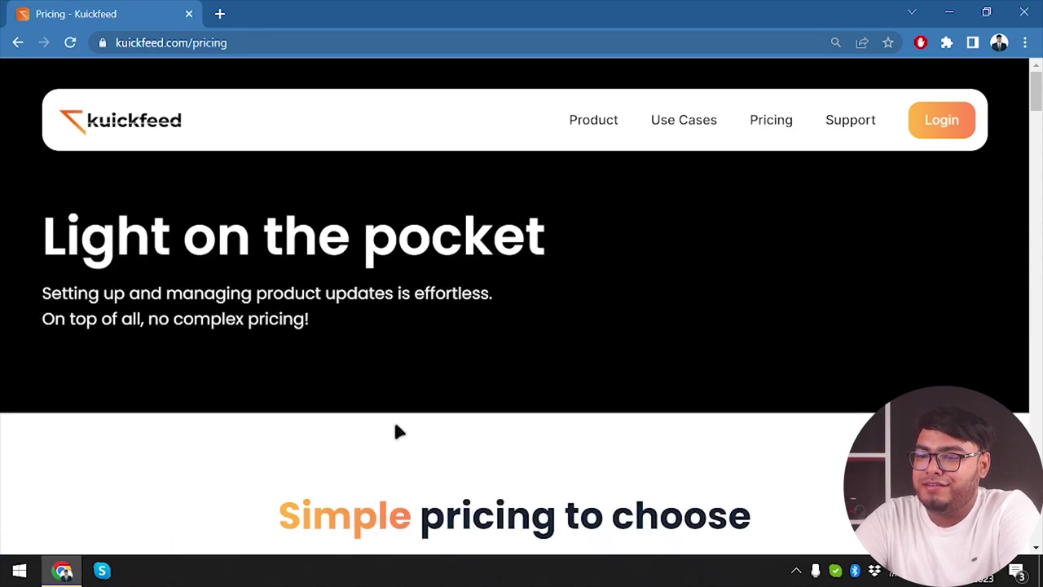
pyautogui.scroll(-2, 395, 424)
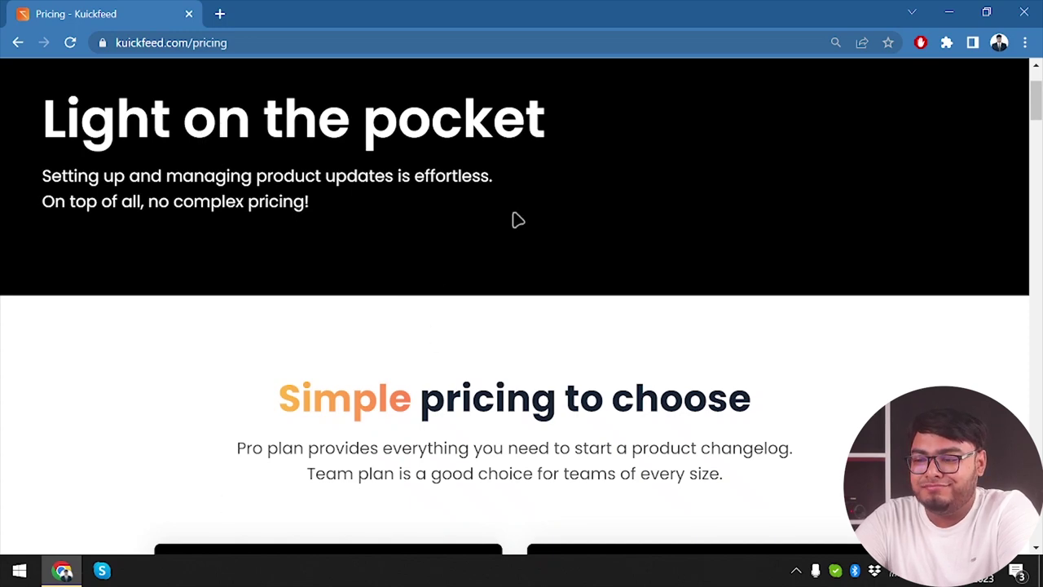
pyautogui.scroll(-5, 588, 365)
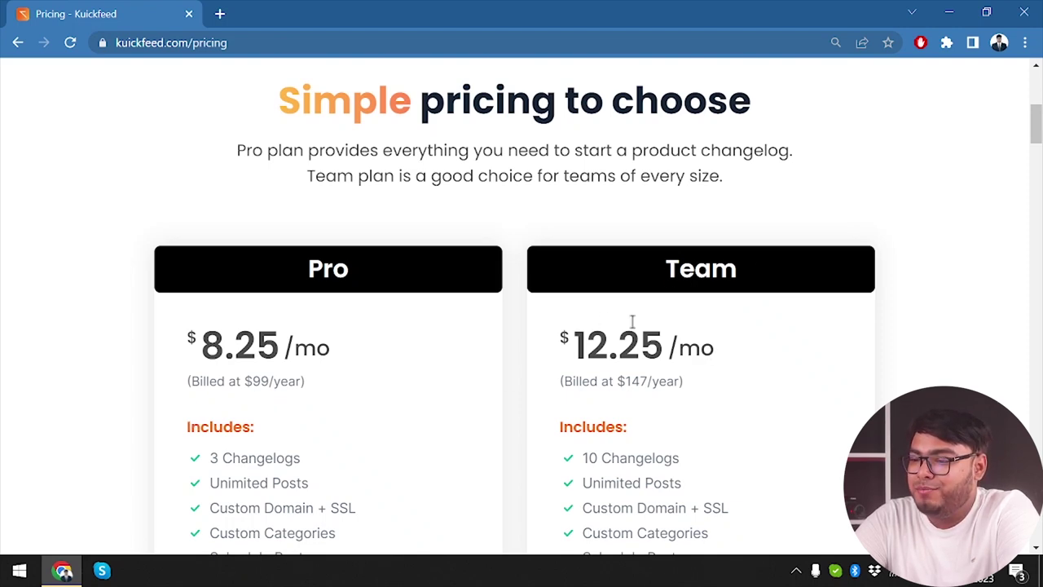
pyautogui.scroll(-1, 633, 322)
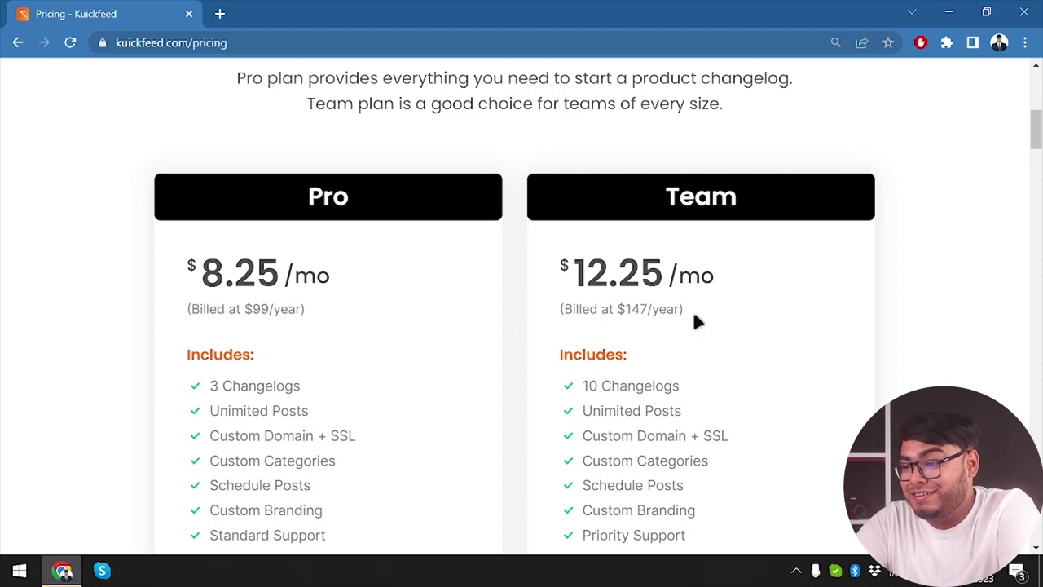
pyautogui.scroll(-1, 221, 432)
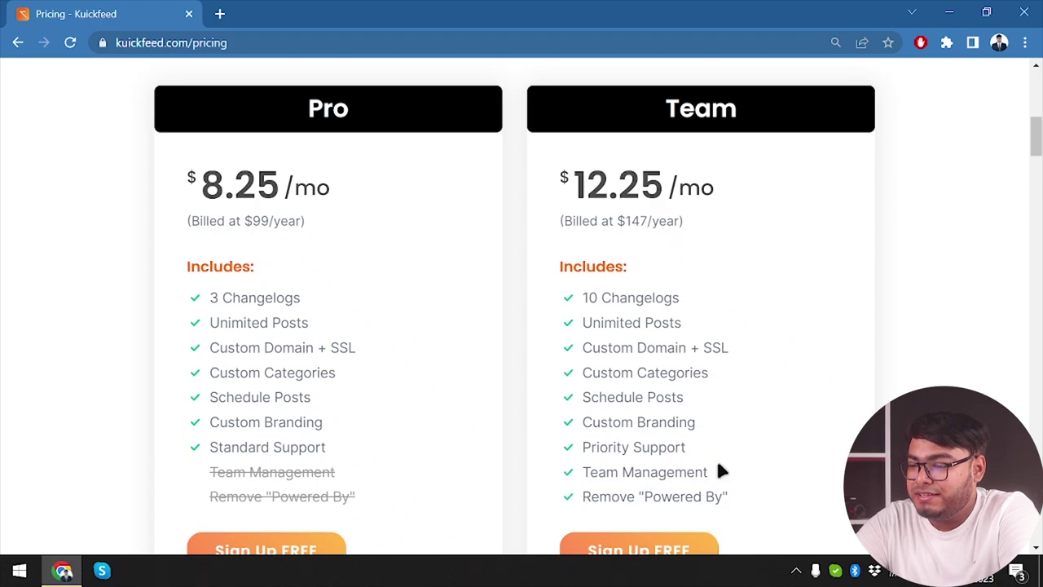
pyautogui.scroll(-3, 724, 488)
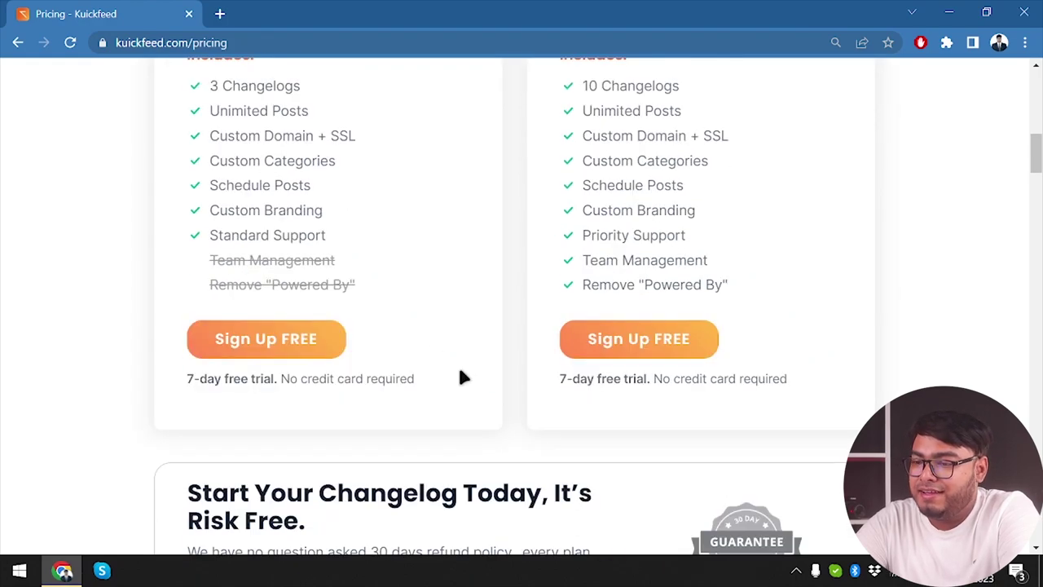
pyautogui.scroll(-3, 489, 346)
pyautogui.scroll(3, 489, 346)
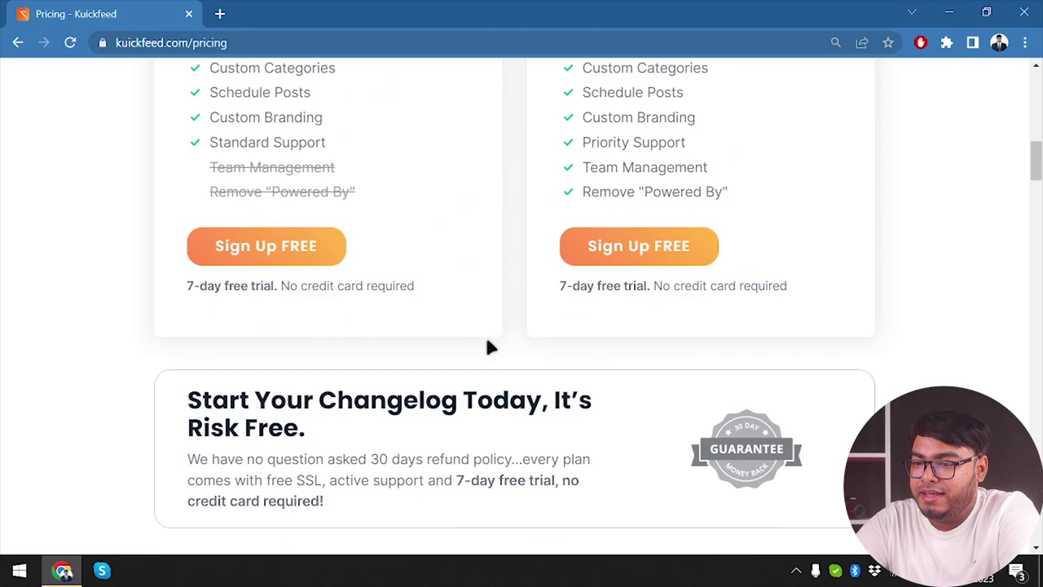
pyautogui.scroll(-10, 489, 346)
pyautogui.scroll(-8, 489, 347)
# Step: Start the Pro plan's Sign Up FREE trial
pyautogui.scroll(12, 489, 346)
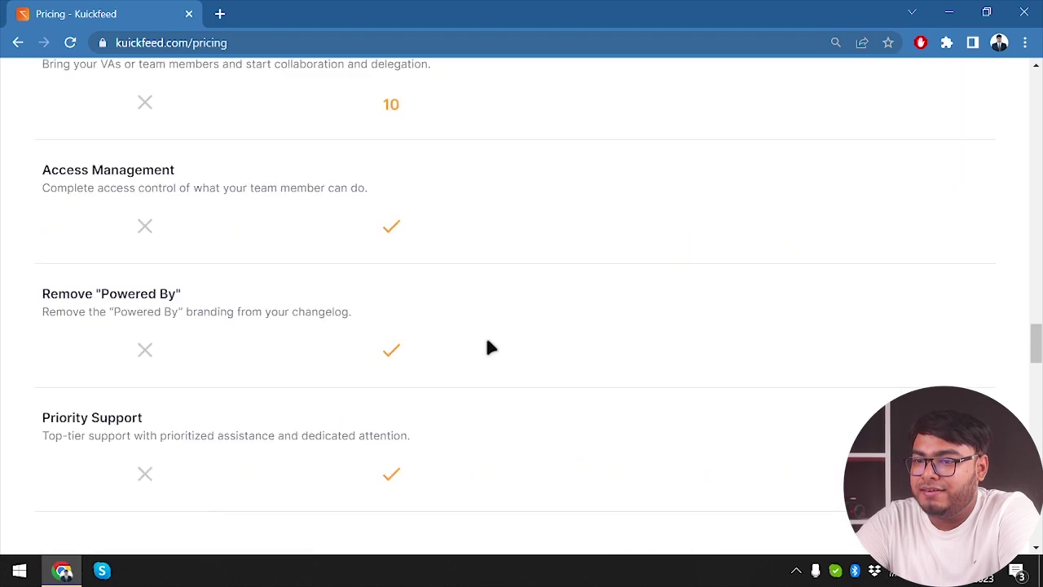
pyautogui.scroll(20, 488, 347)
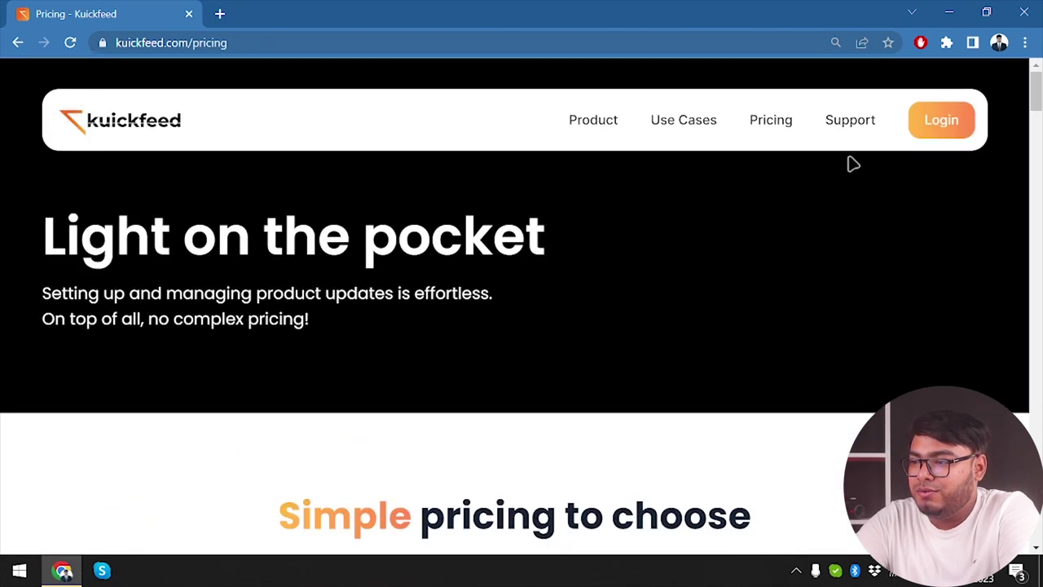
pyautogui.scroll(-10, 603, 328)
pyautogui.scroll(1, 489, 269)
pyautogui.click(285, 177)
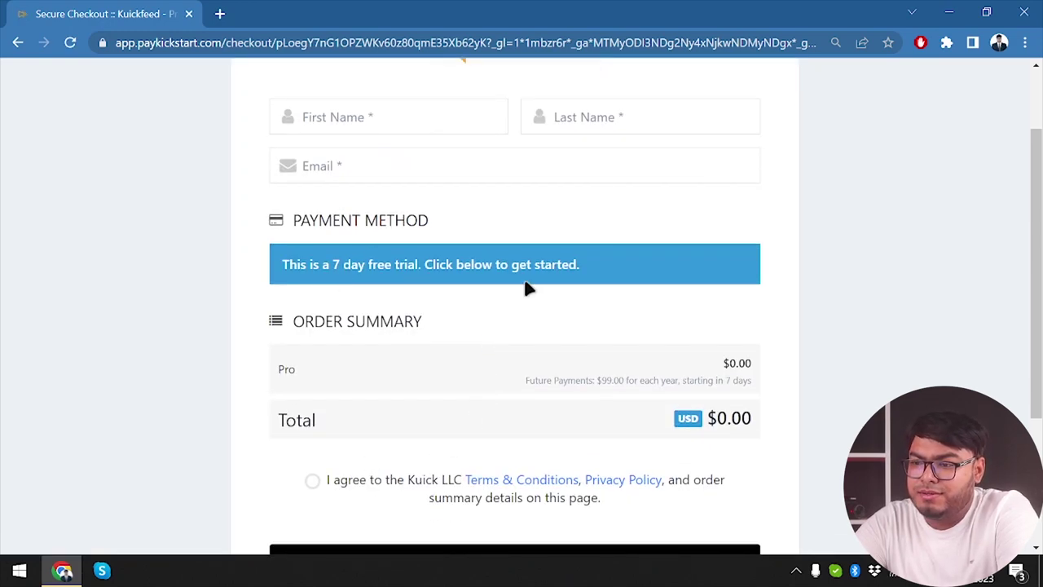
# Step: Enter the buyer's name and e-mail, accept the terms, and complete the $0 Pro trial checkout
pyautogui.click(377, 119)
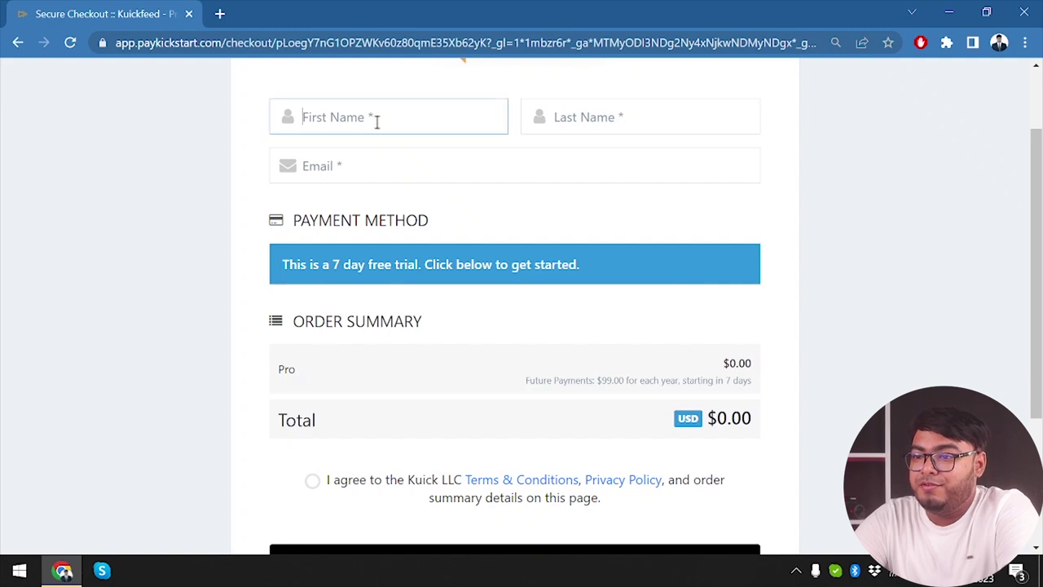
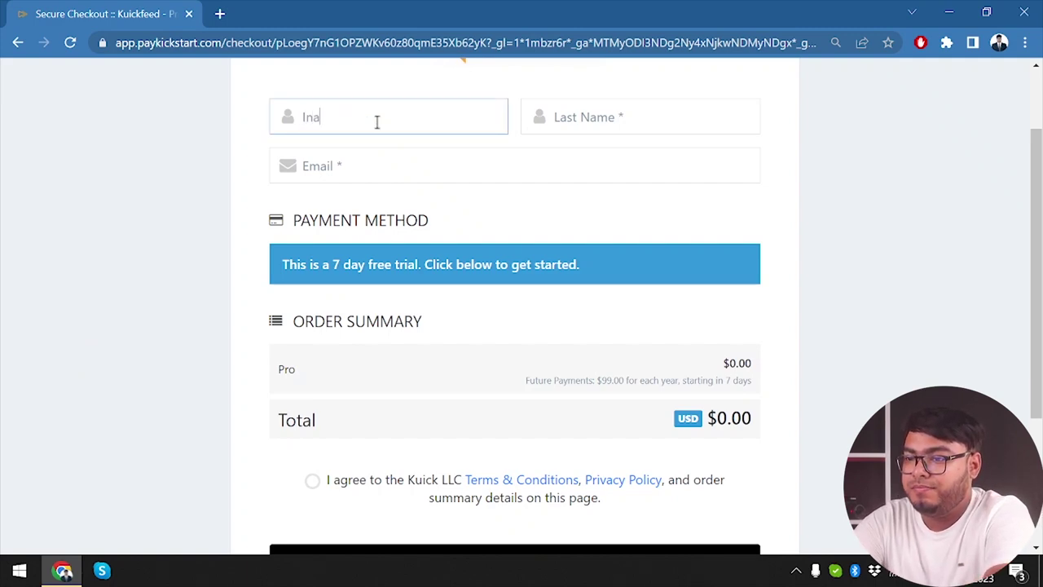
pyautogui.press('Tab')
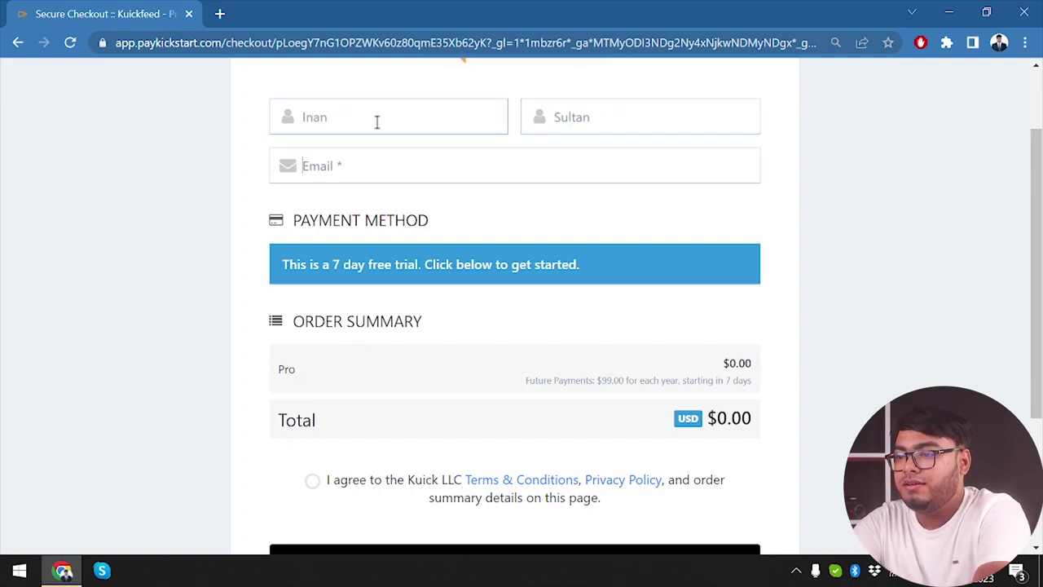
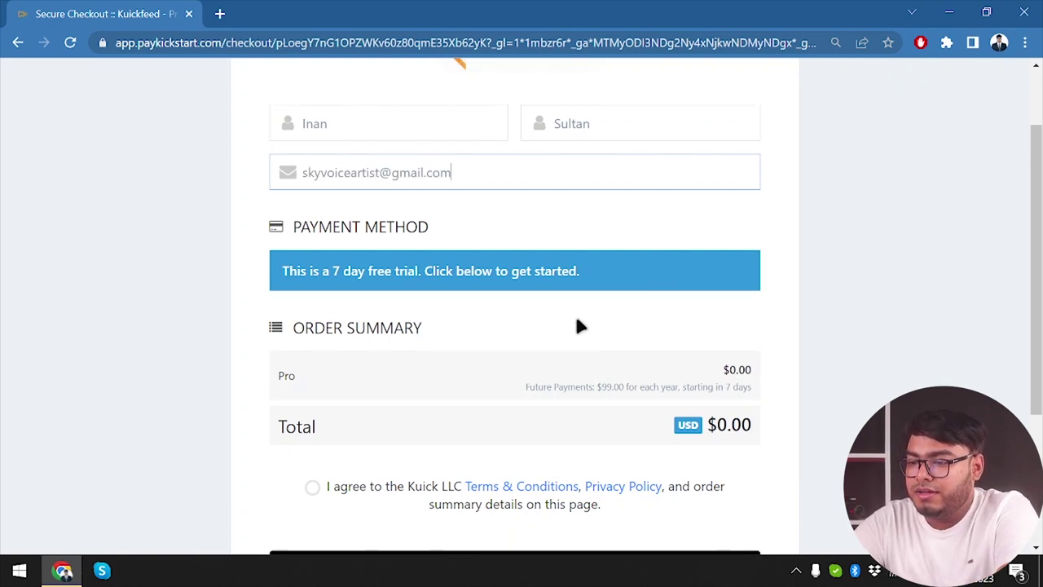
pyautogui.scroll(-1, 575, 321)
pyautogui.click(326, 387)
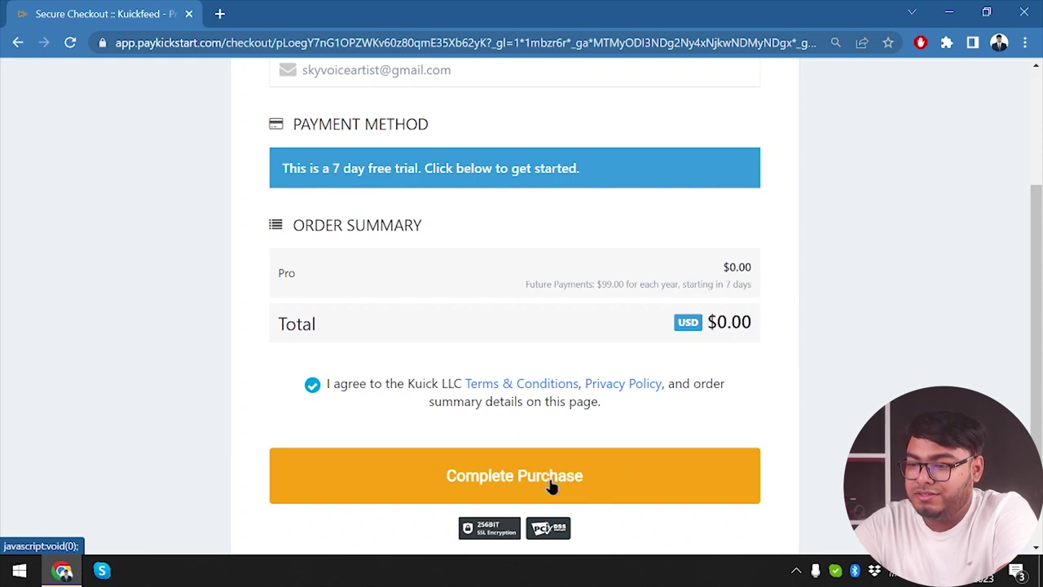
pyautogui.click(598, 475)
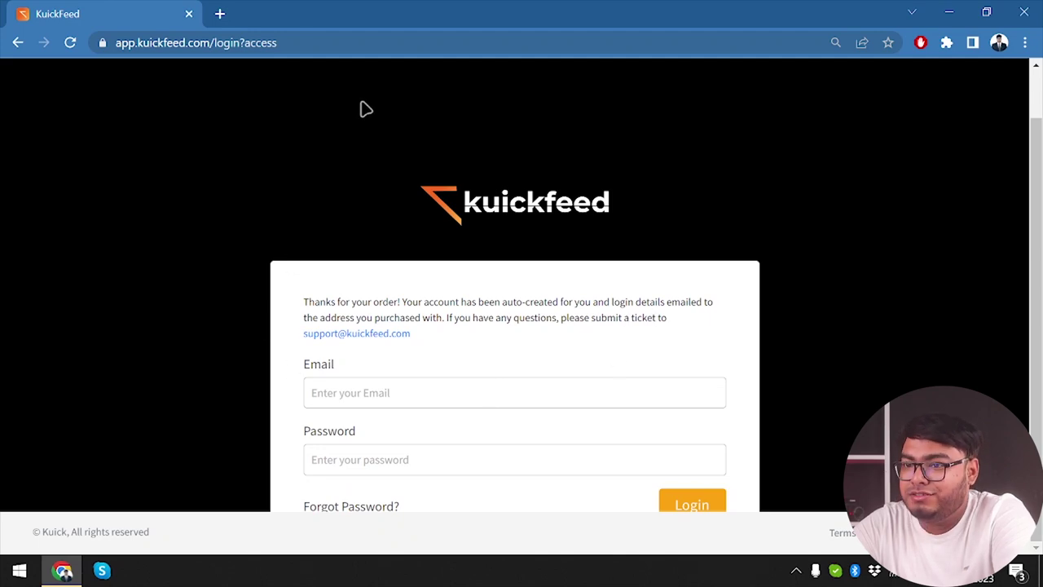
# Step: Copy the password from KuickFeed's Important Account Details email in Gmail and return to the login tab
pyautogui.click(220, 13)
pyautogui.write('gmail.com')
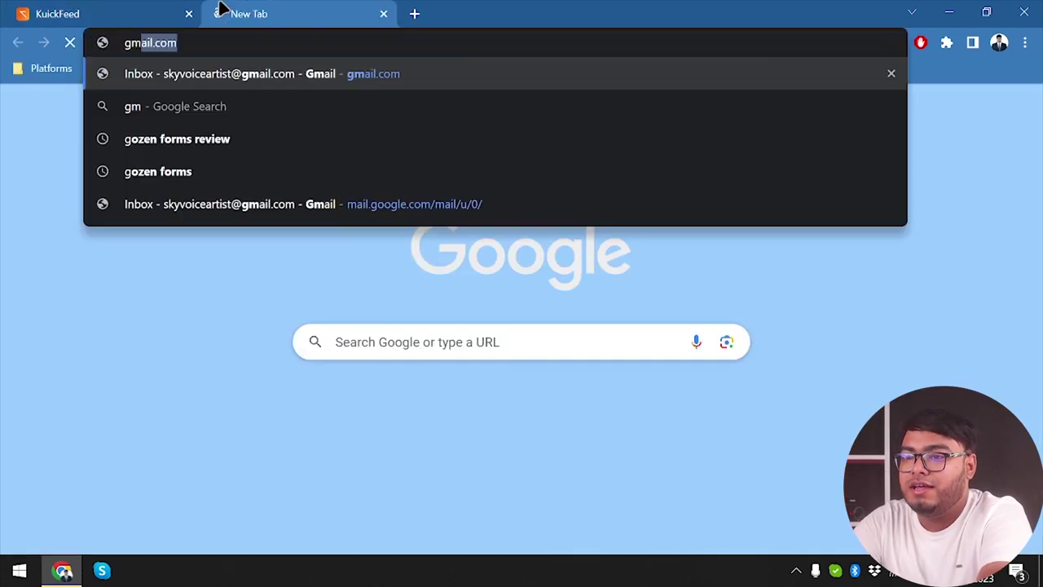
pyautogui.press('Return')
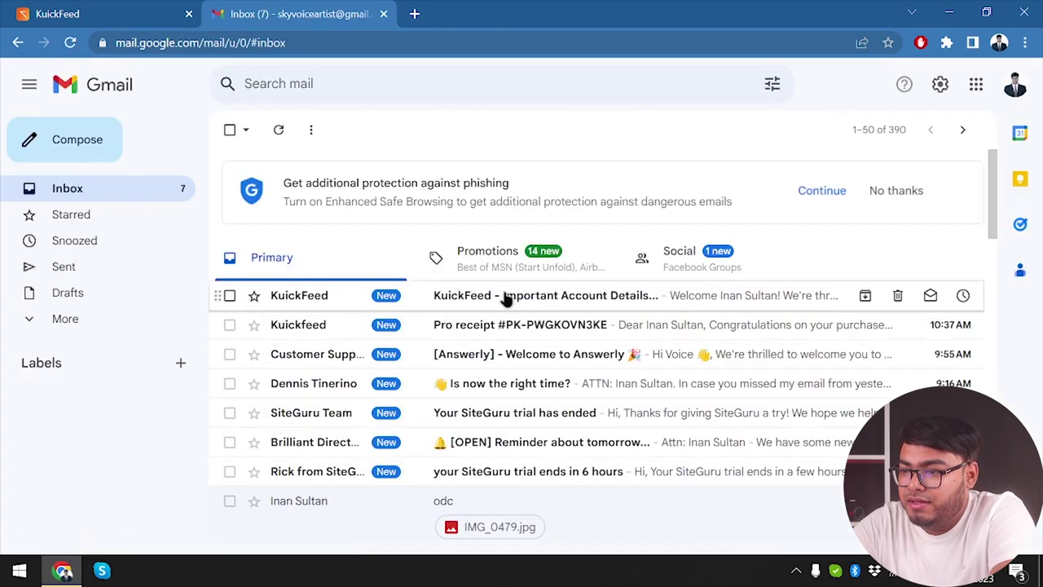
pyautogui.click(505, 296)
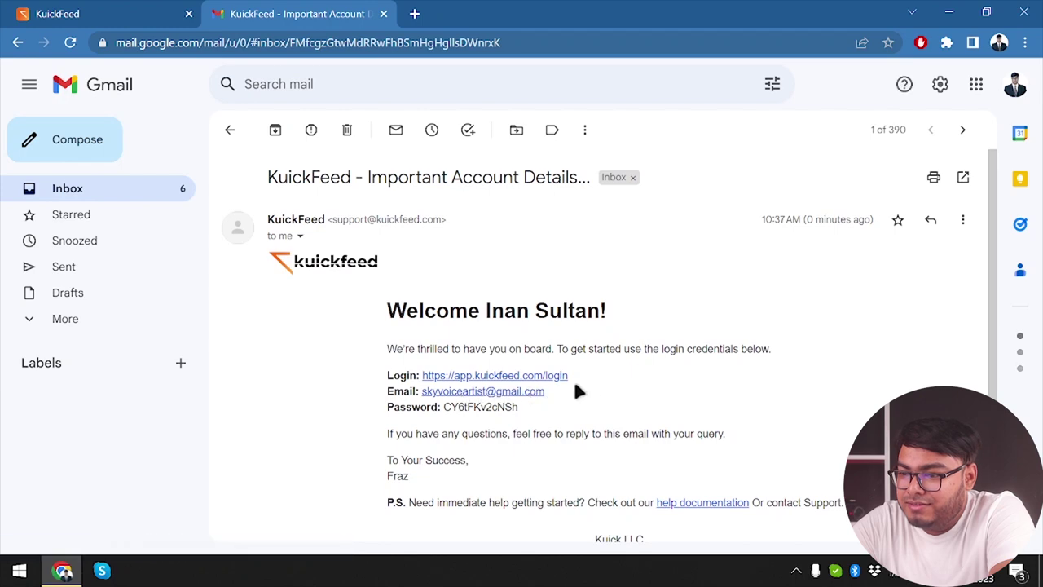
pyautogui.doubleClick(496, 411)
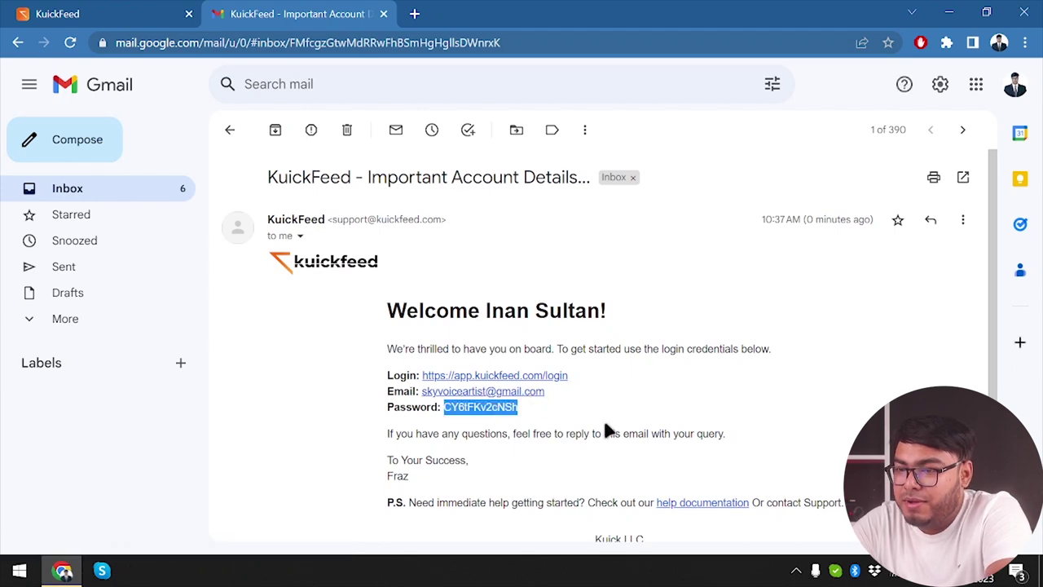
pyautogui.click(79, 10)
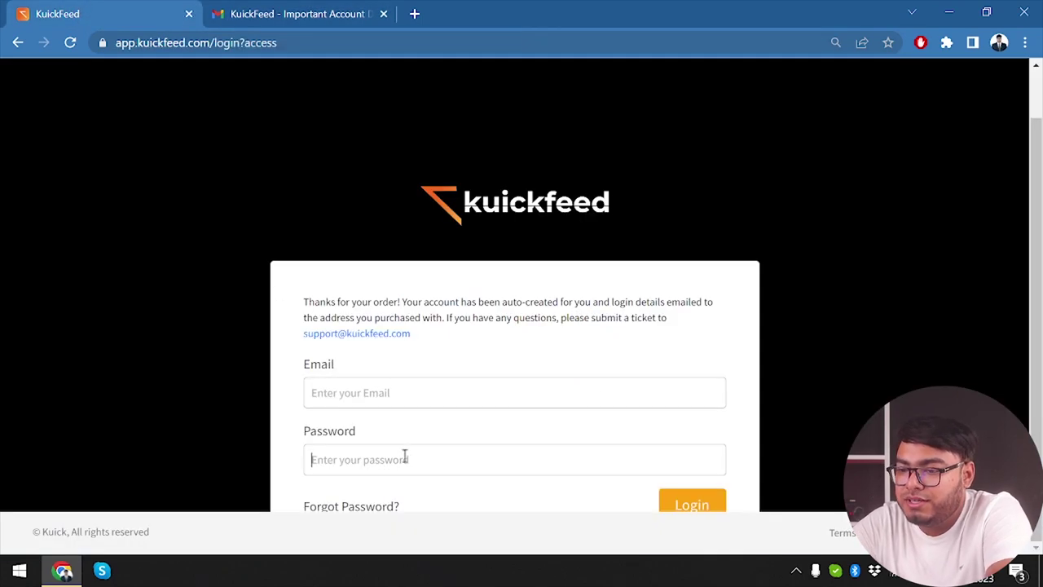
# Step: Log in to KuickFeed with the pasted password and the saved account e-mail
pyautogui.hotkey('ctrl', 'v')
pyautogui.click(399, 393)
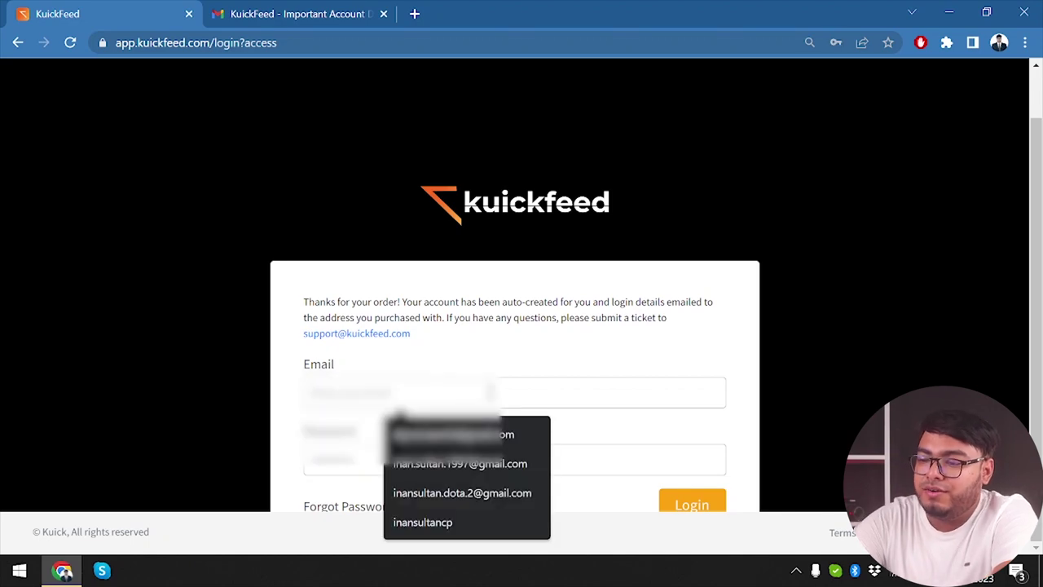
pyautogui.click(452, 435)
pyautogui.click(692, 505)
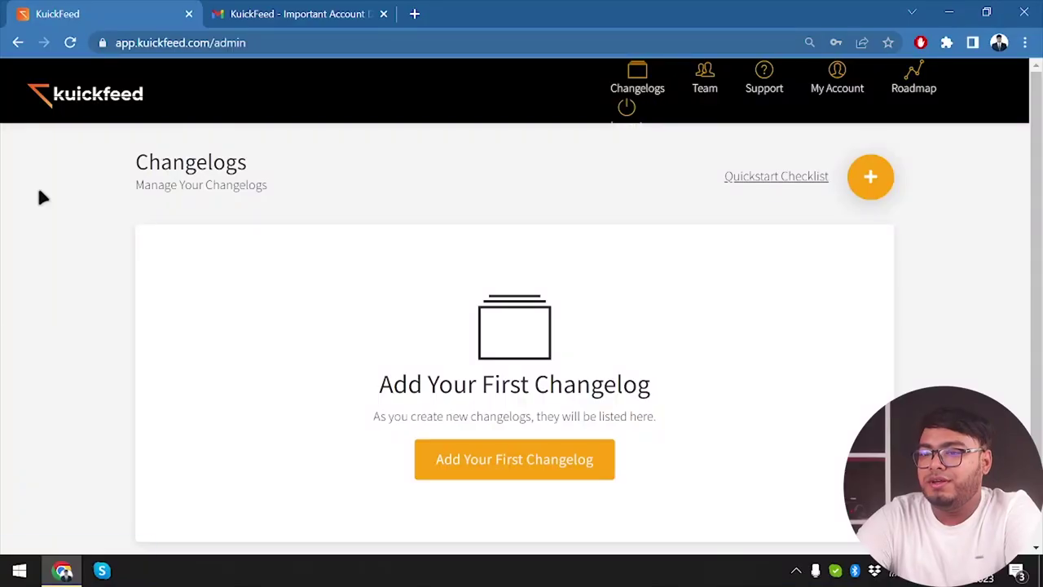
# Step: Go from the dashboard home to the empty Changelogs page
pyautogui.click(98, 94)
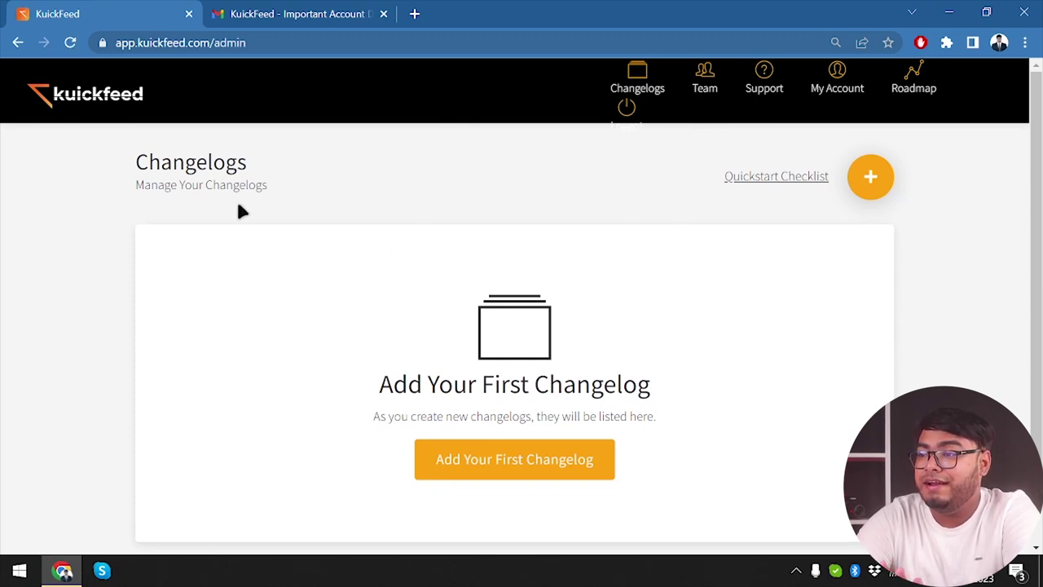
pyautogui.click(641, 83)
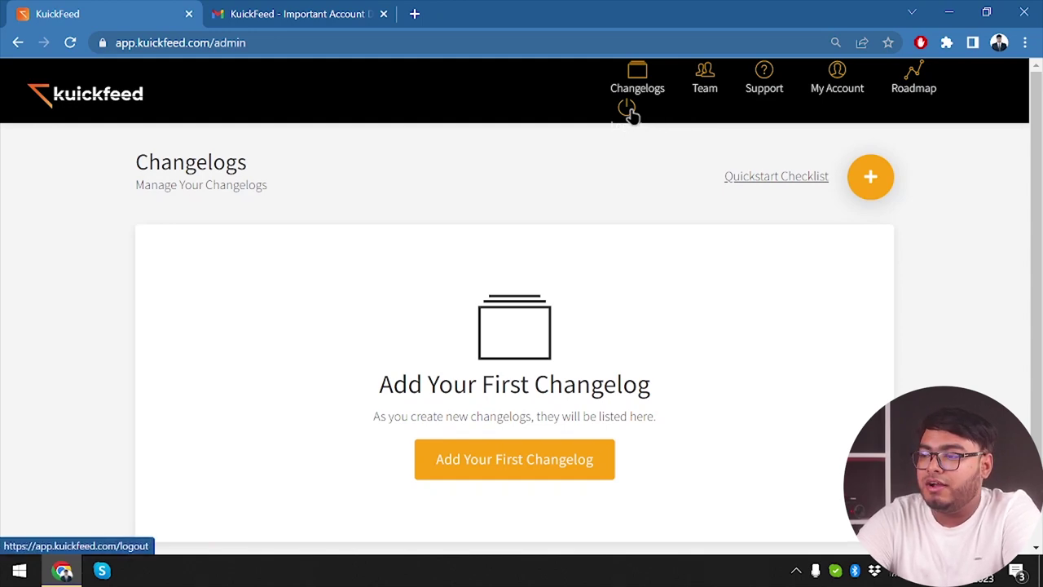
pyautogui.scroll(-1, 791, 194)
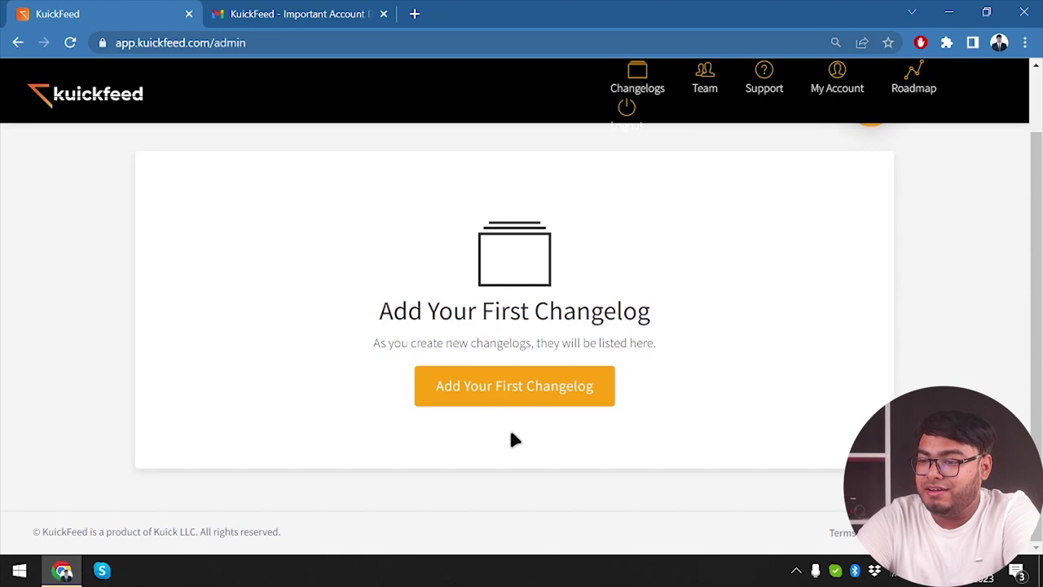
pyautogui.scroll(1, 513, 437)
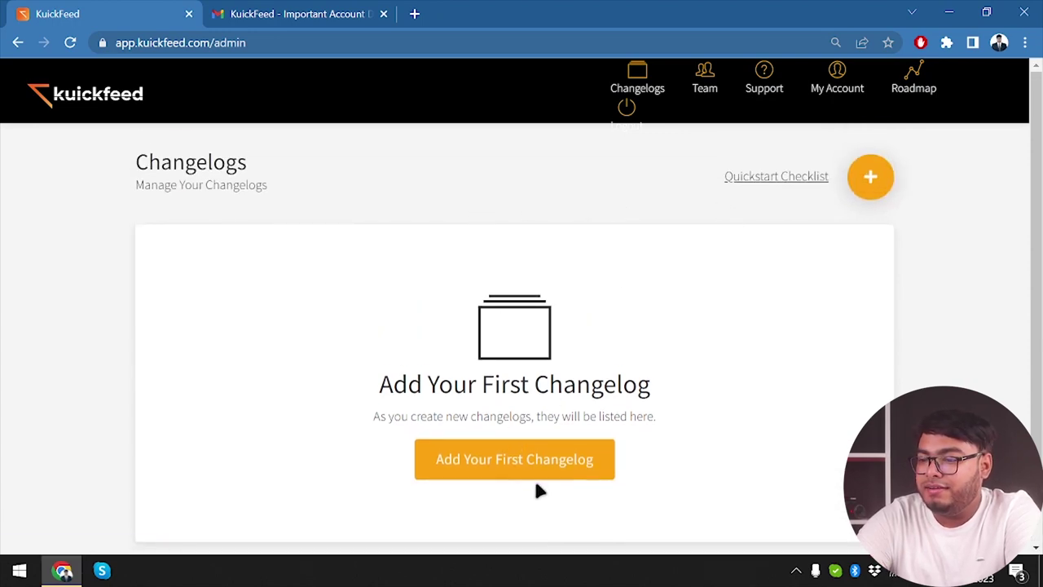
pyautogui.click(572, 468)
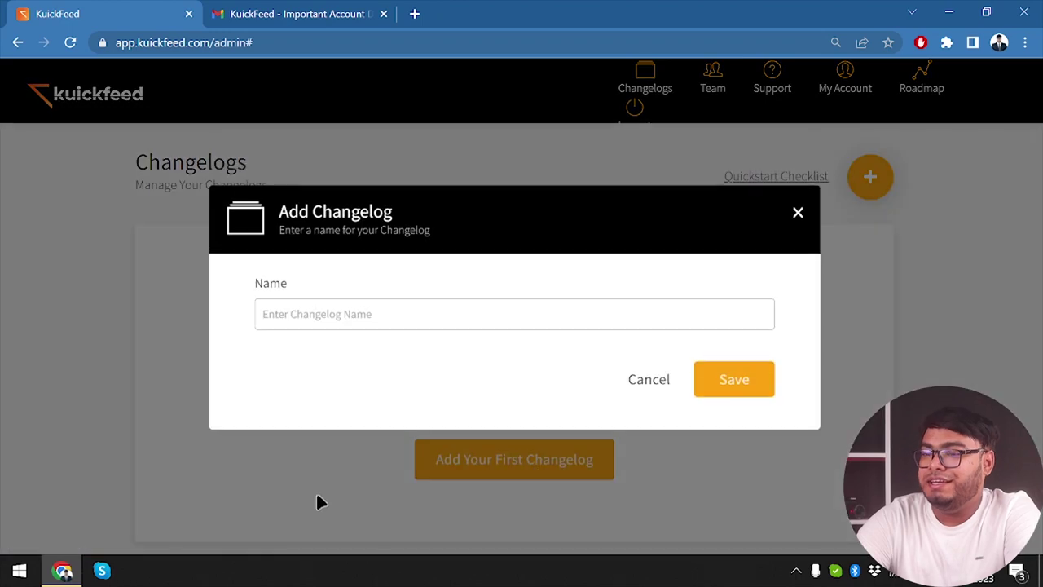
pyautogui.click(392, 314)
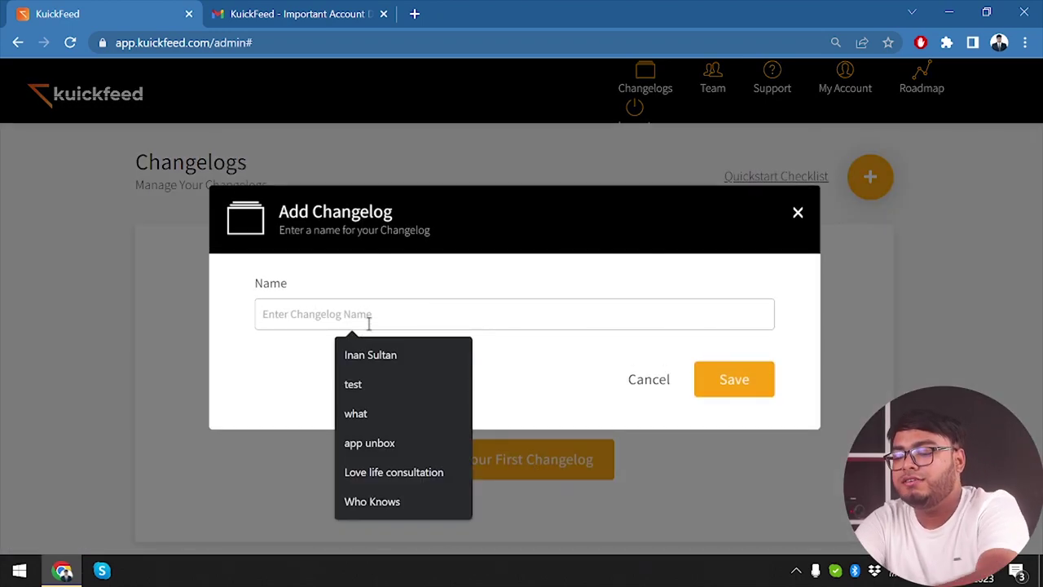
pyautogui.write('test 2.0')
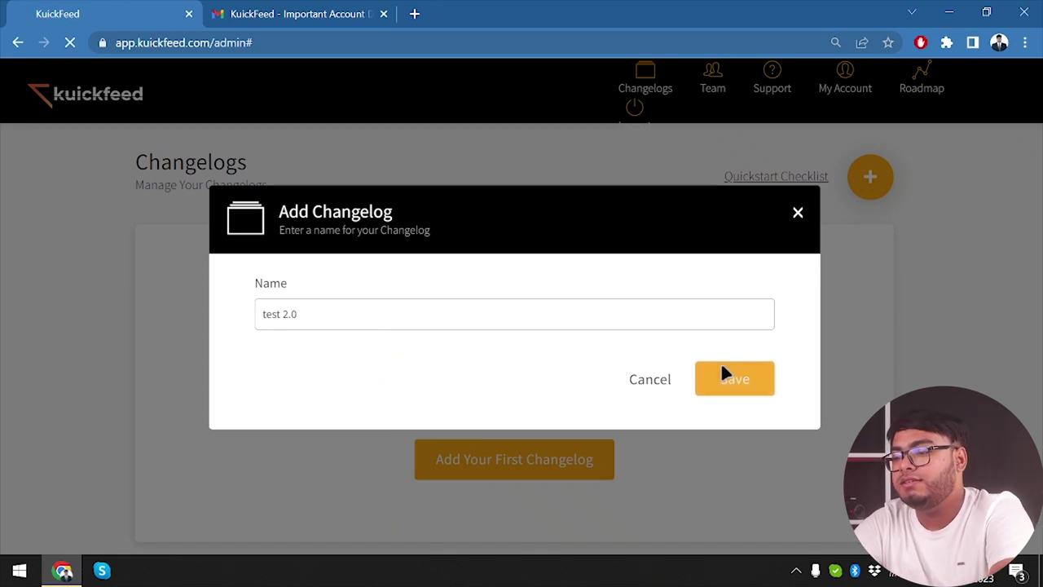
pyautogui.click(721, 364)
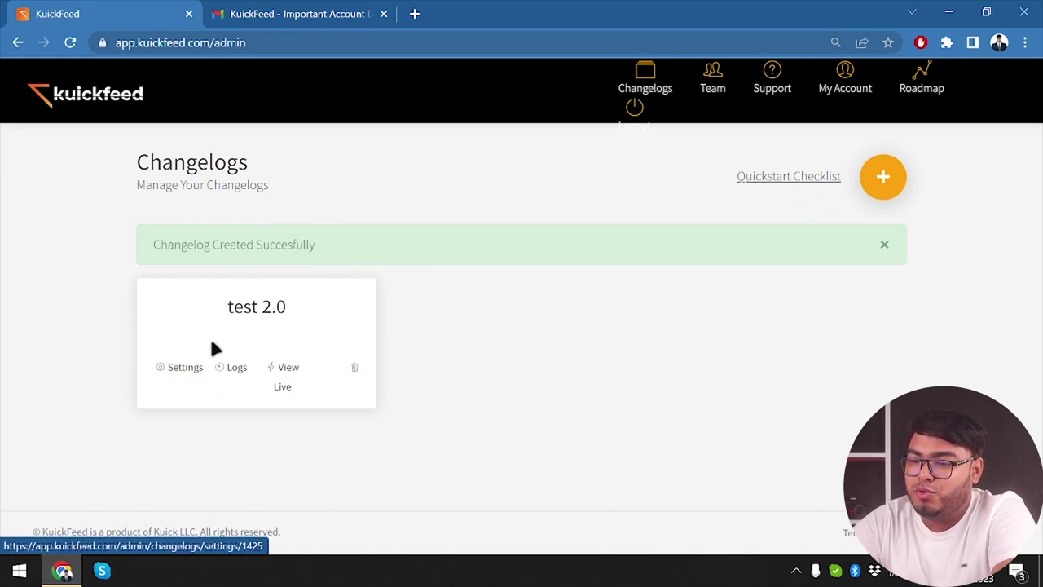
pyautogui.click(289, 368)
pyautogui.click(379, 16)
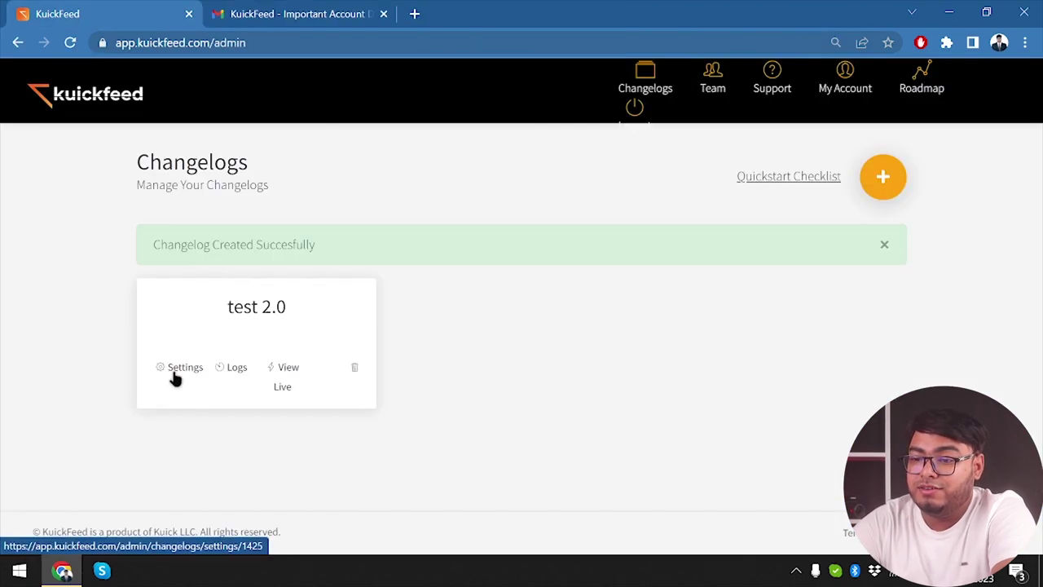
# Step: Set the test 2.0 changelog's title and subtitle to 'test 2.0' and site URL to appunbox.com
pyautogui.click(179, 369)
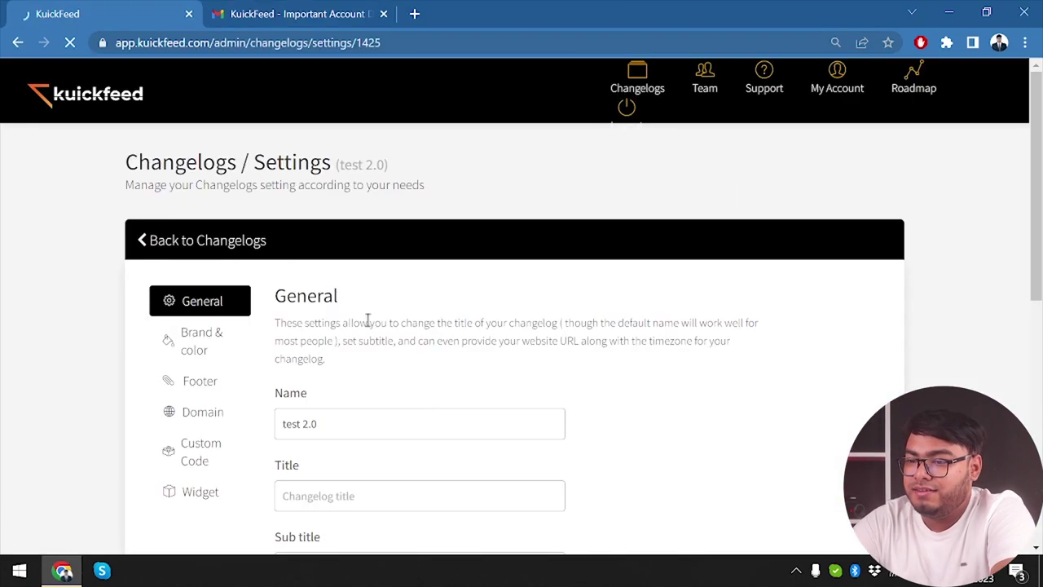
pyautogui.scroll(-3, 464, 349)
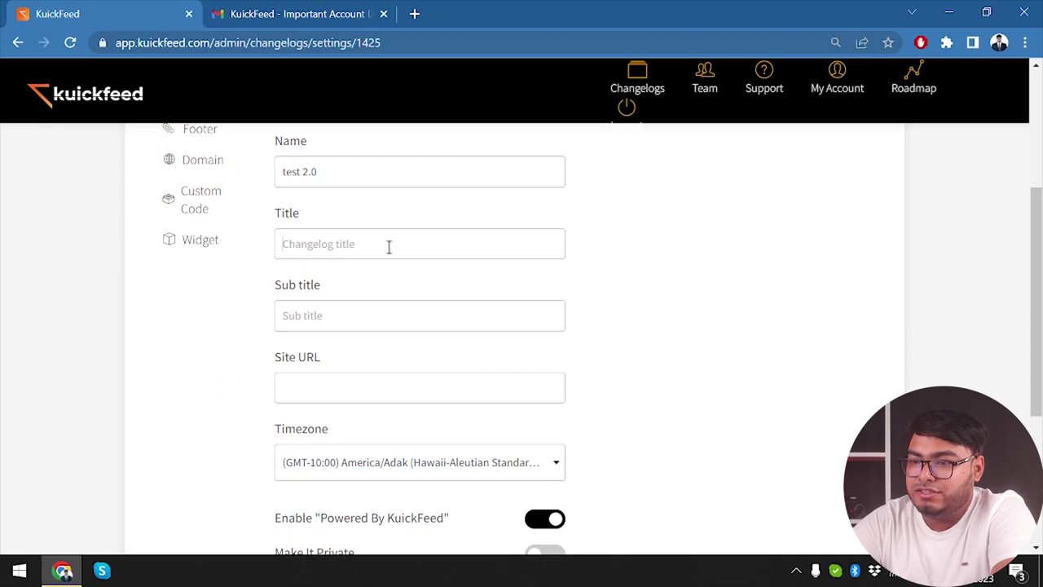
pyautogui.write('test')
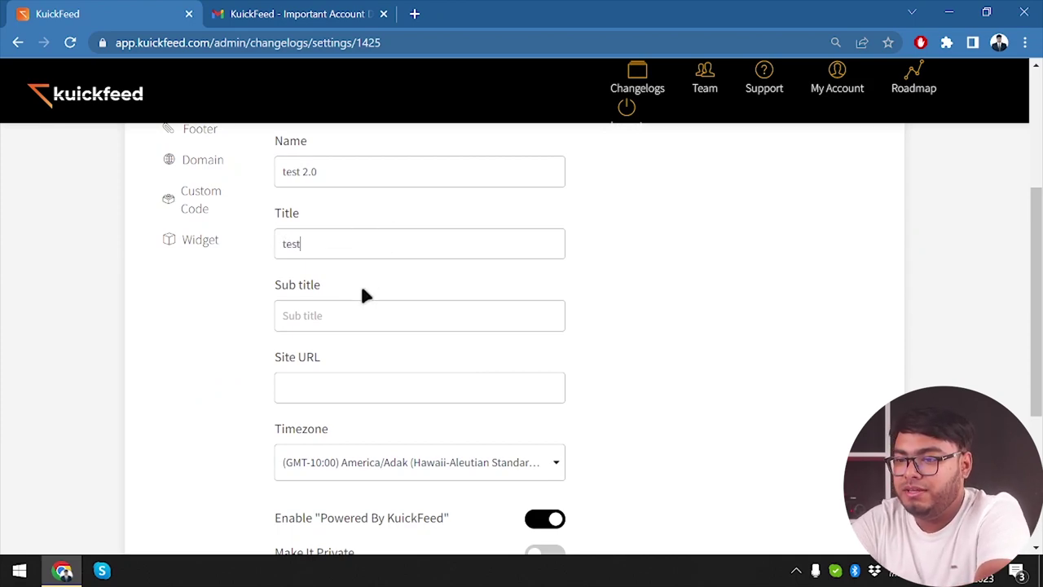
pyautogui.write(' 2.0')
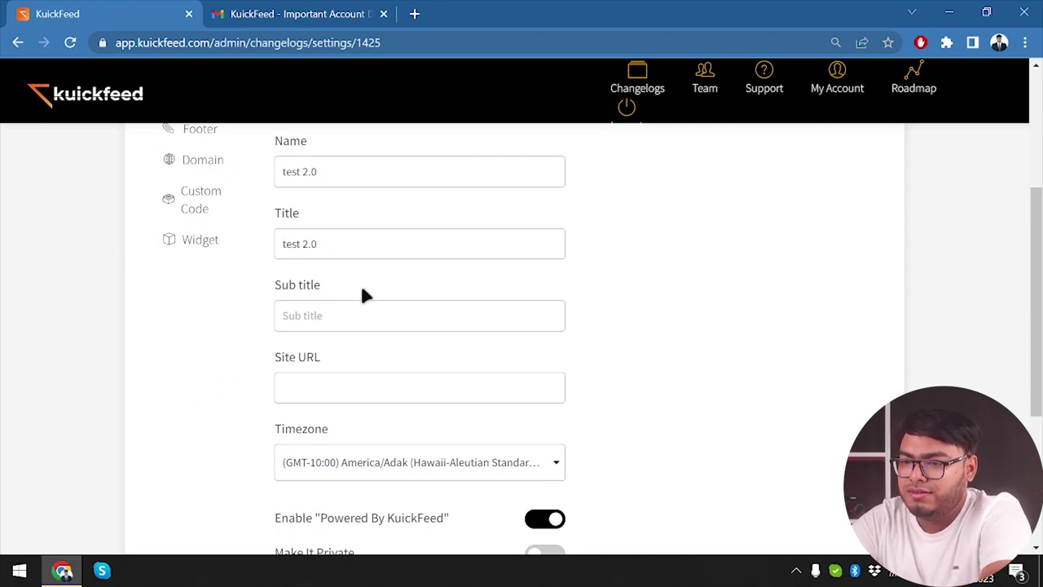
pyautogui.click(347, 317)
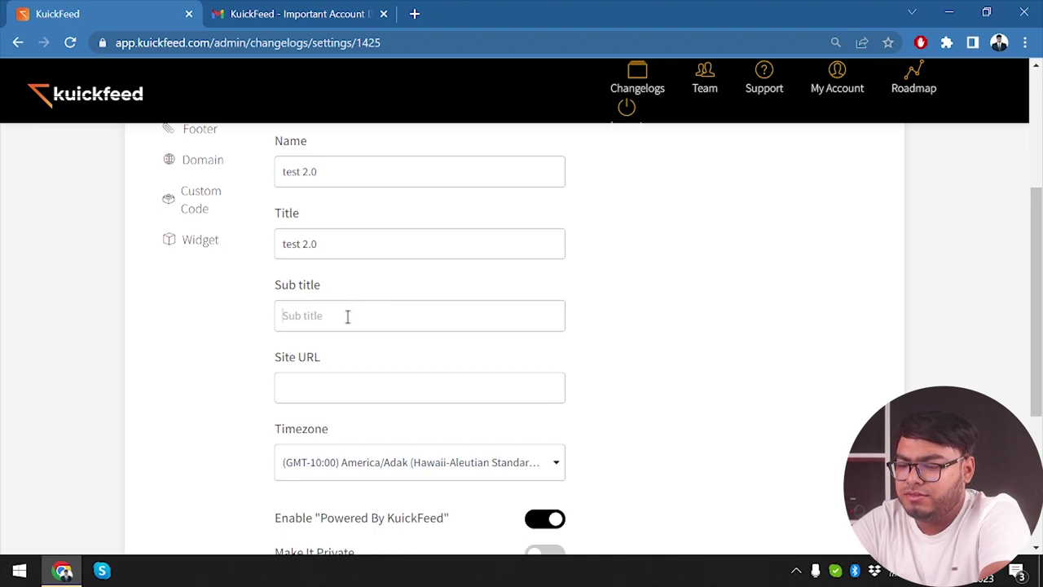
pyautogui.write('test 2.0')
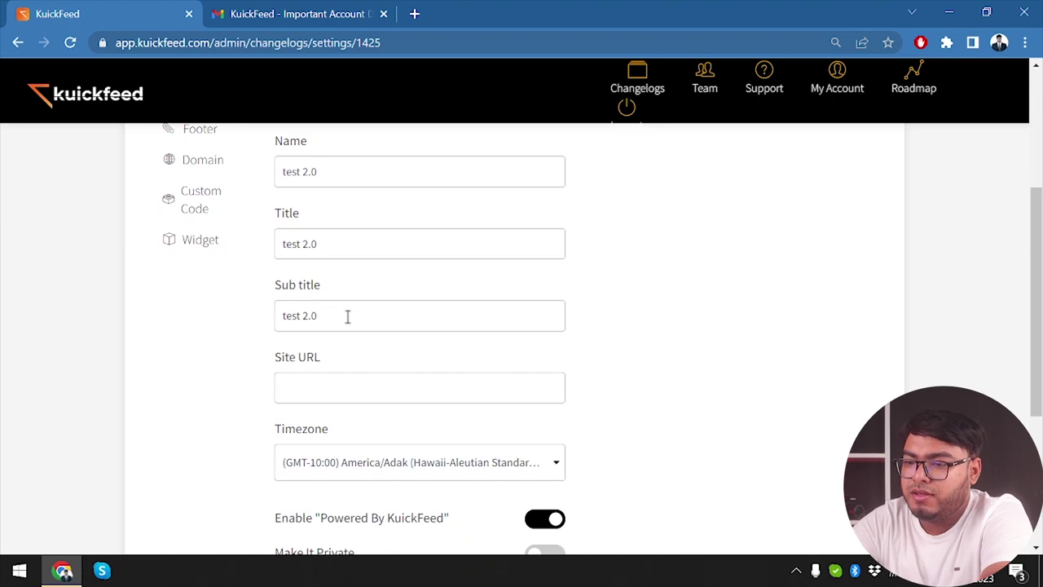
pyautogui.click(337, 392)
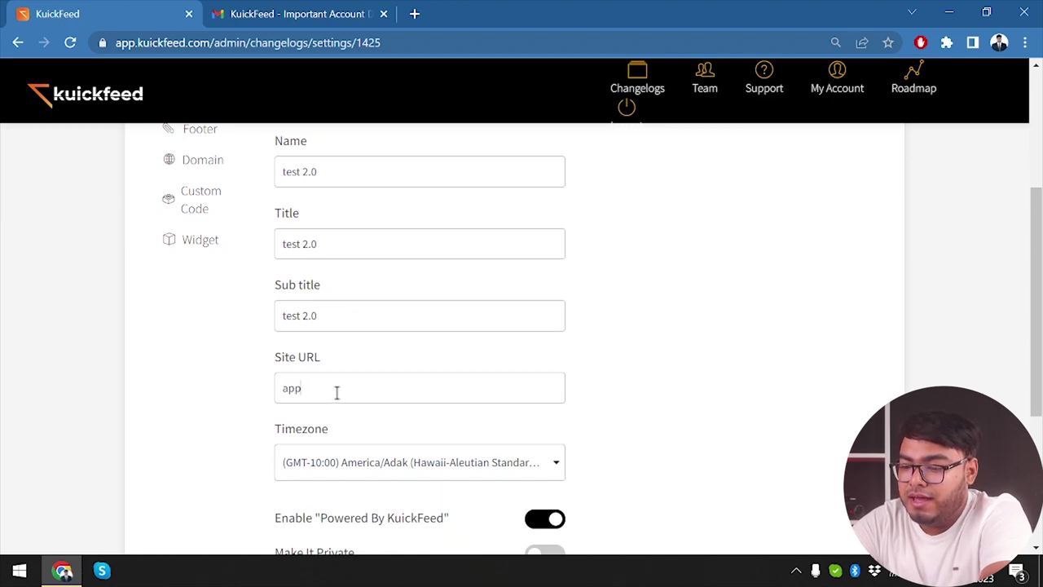
pyautogui.write('appunbox.com')
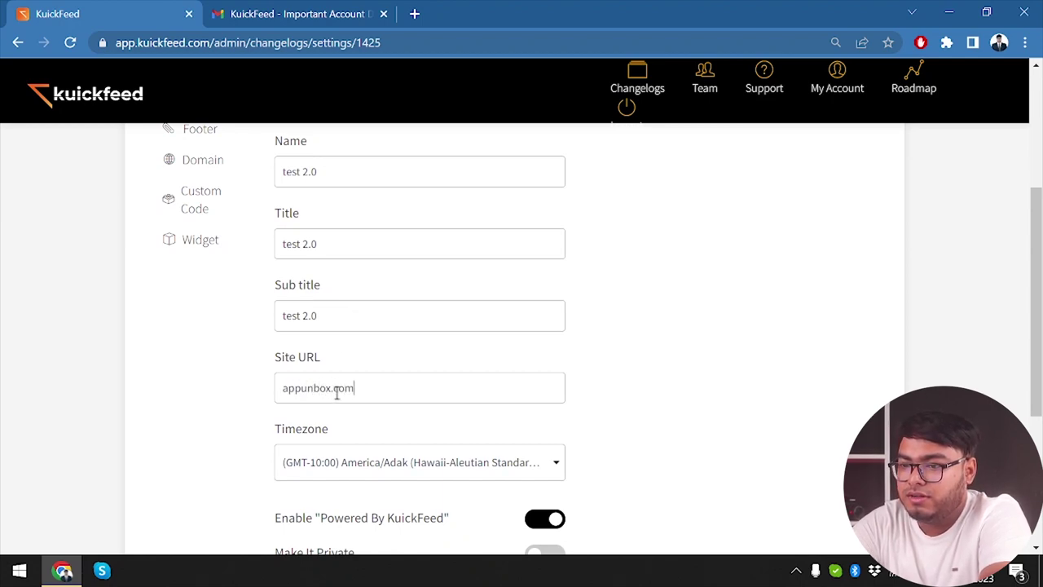
# Step: Try turning off the Powered By KuickFeed badge and making the changelog private, dismissing the upgrade prompt
pyautogui.scroll(-2, 349, 250)
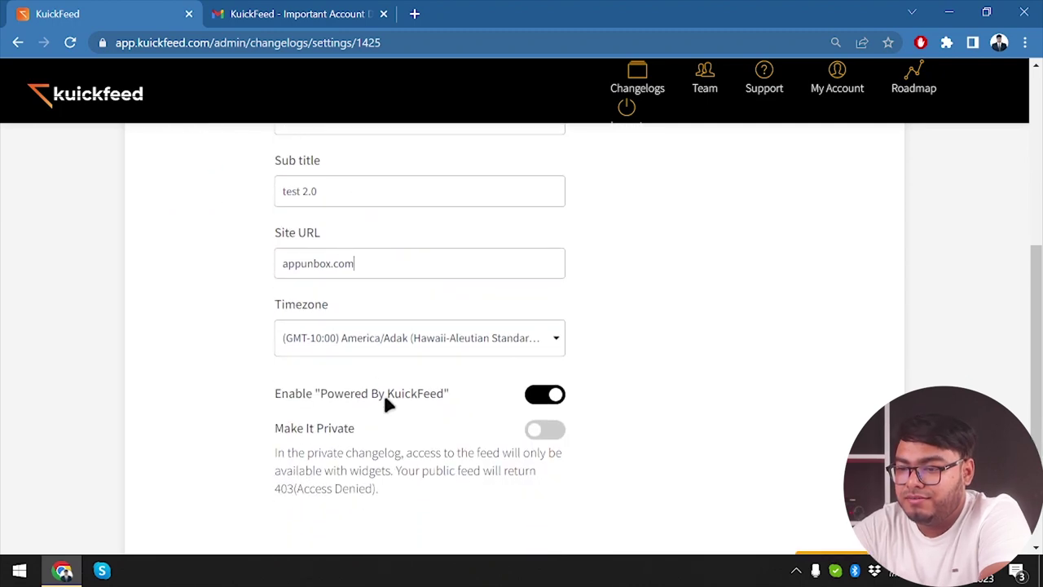
pyautogui.click(550, 400)
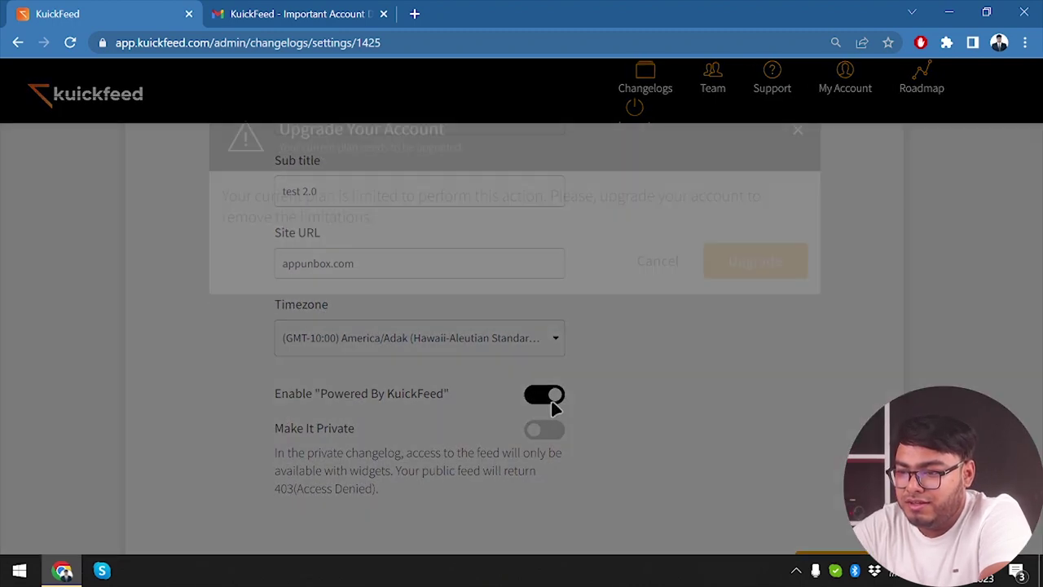
pyautogui.click(657, 308)
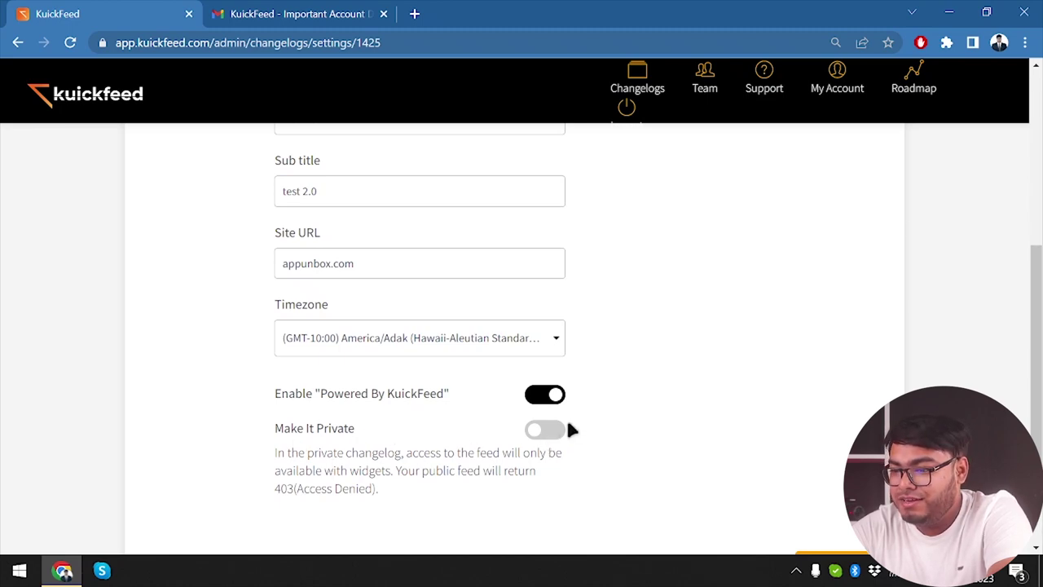
pyautogui.scroll(5, 412, 350)
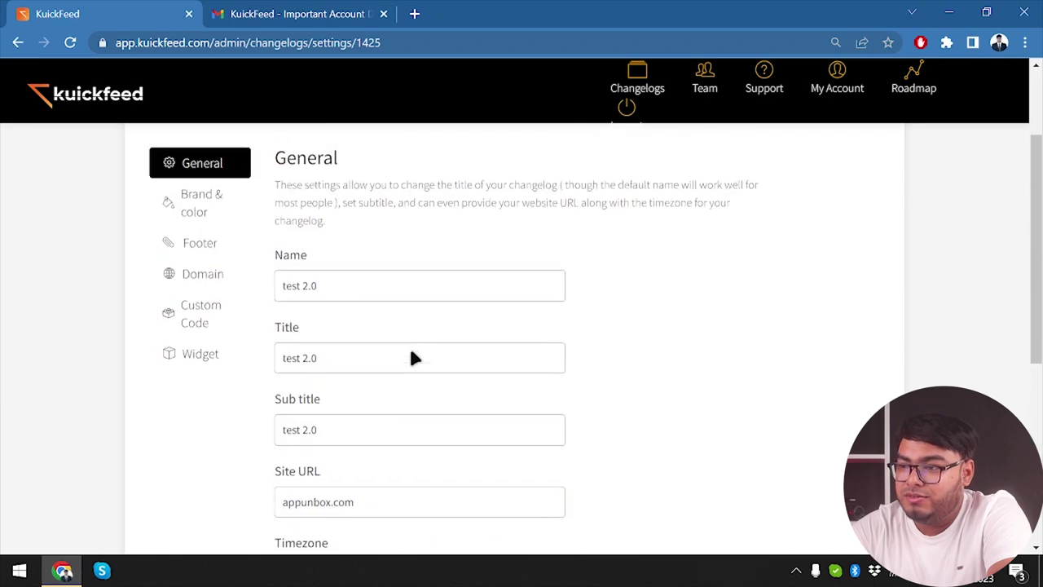
pyautogui.scroll(-4, 436, 463)
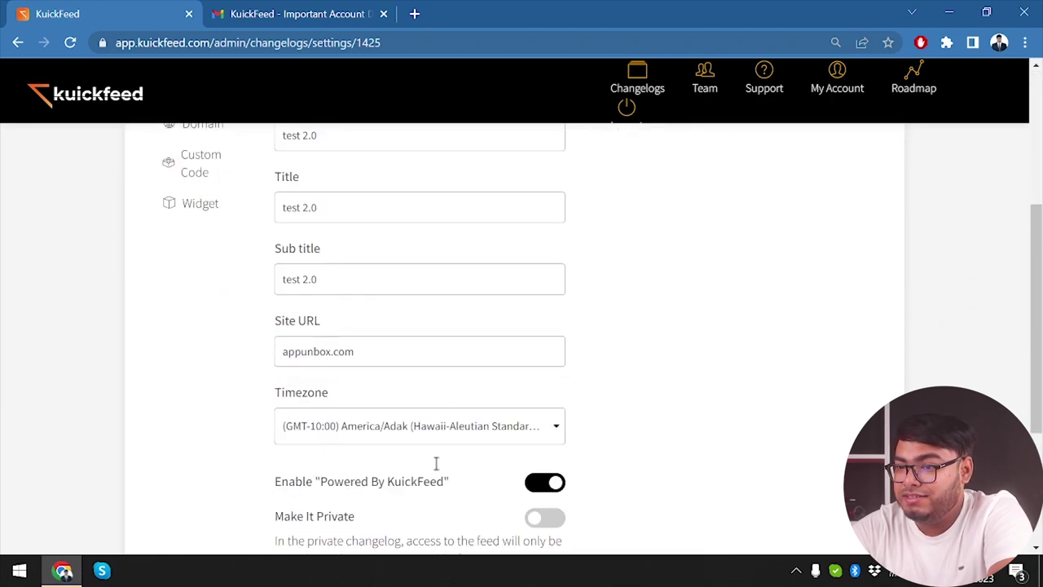
pyautogui.click(539, 451)
pyautogui.scroll(4, 424, 397)
pyautogui.scroll(1, 423, 398)
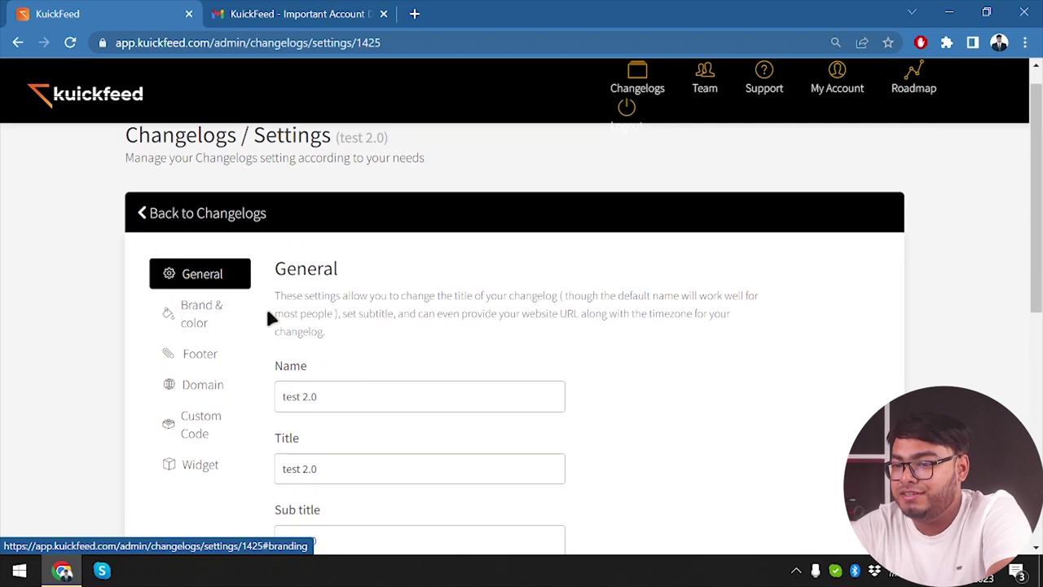
# Step: Upload the dolphin image as the favicon and the horse image as the logo
pyautogui.click(204, 314)
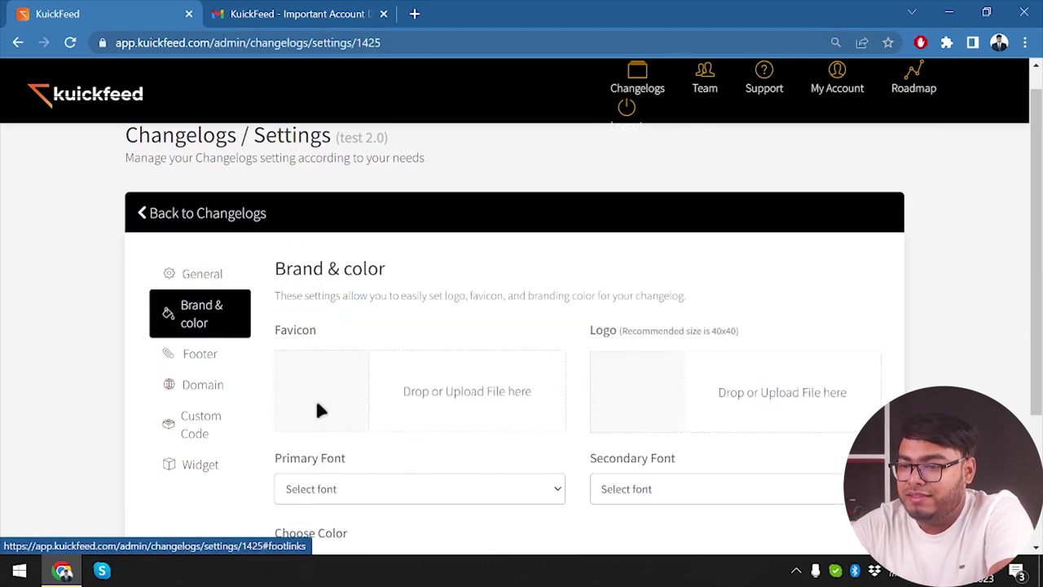
pyautogui.click(453, 387)
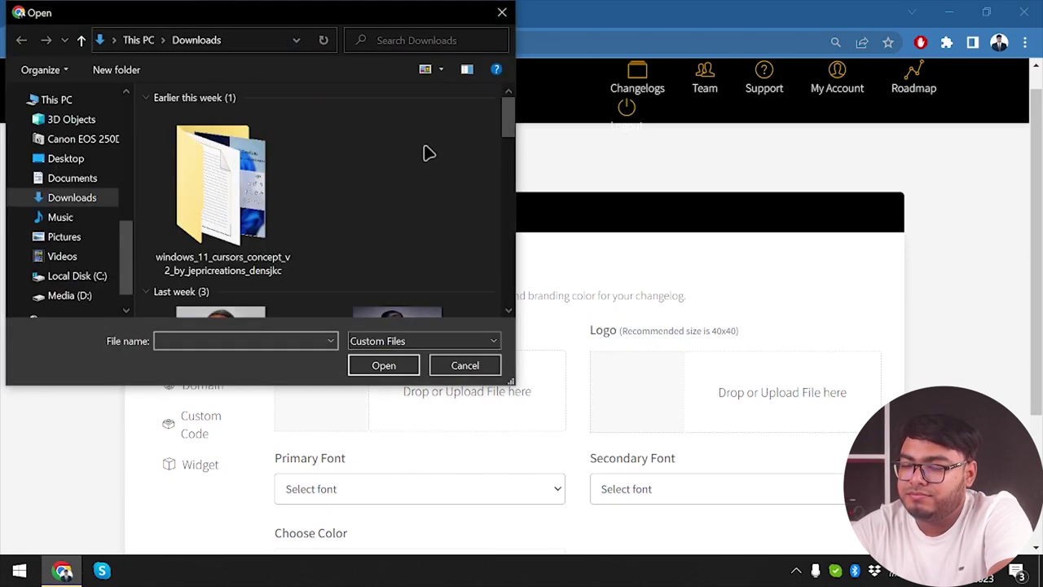
pyautogui.scroll(-5, 425, 153)
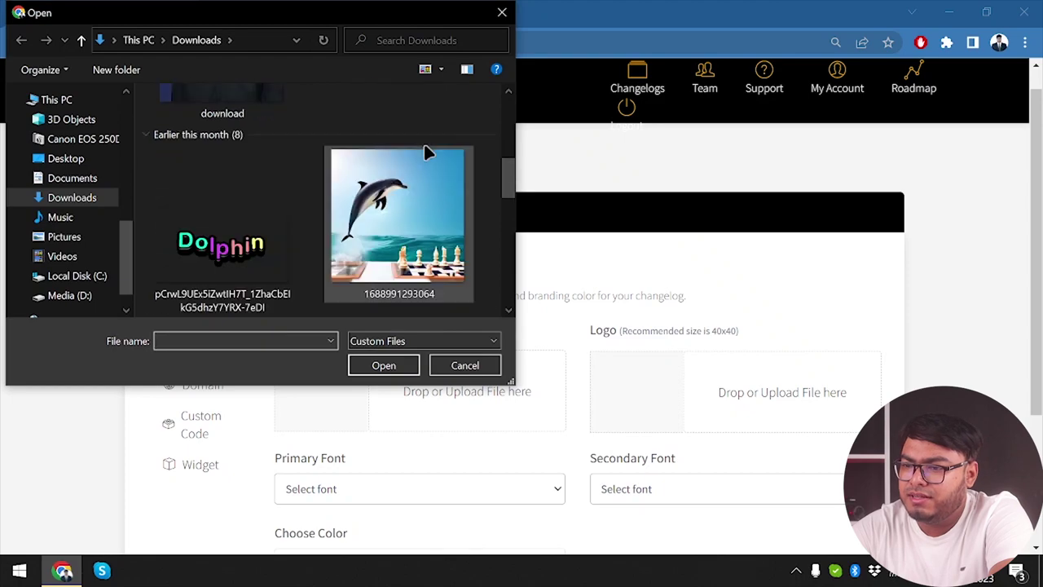
pyautogui.click(425, 153)
pyautogui.doubleClick(415, 240)
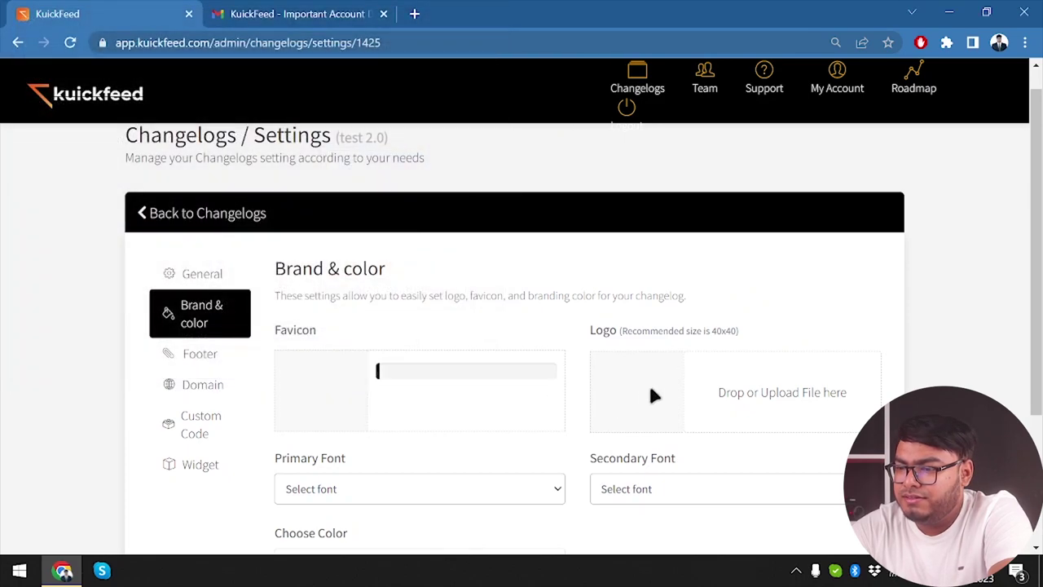
pyautogui.click(617, 330)
pyautogui.click(464, 366)
# Step: Set the primary font to ABeeZee and the secondary font to Abel, then save
pyautogui.scroll(-1, 473, 487)
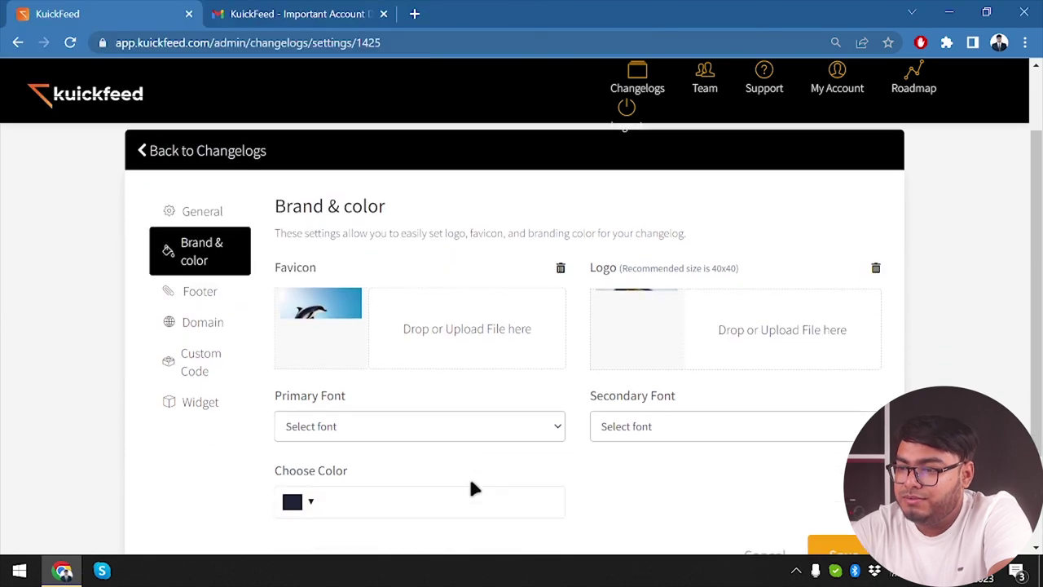
pyautogui.scroll(-1, 473, 487)
pyautogui.click(438, 398)
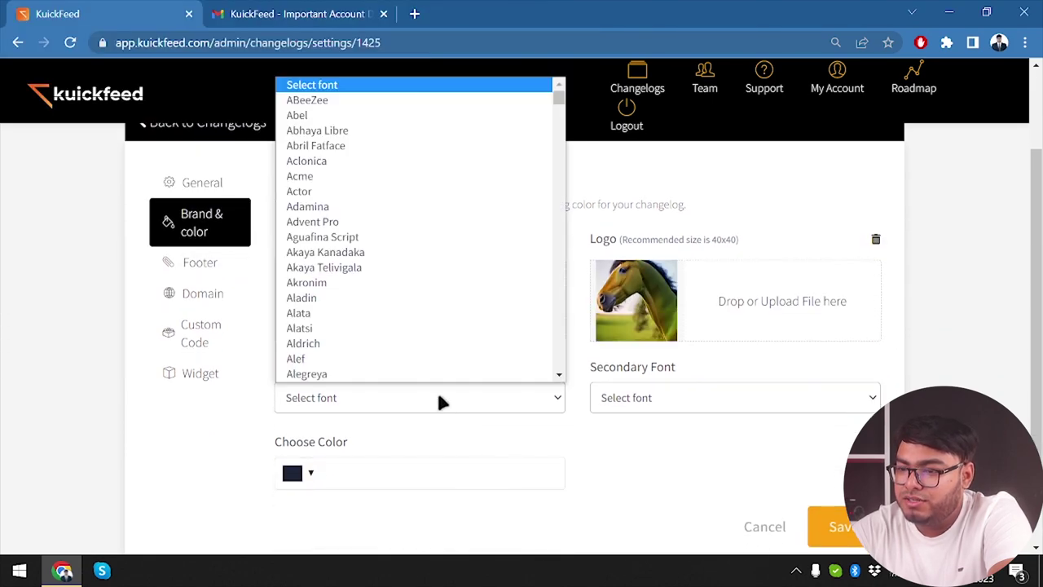
pyautogui.click(360, 99)
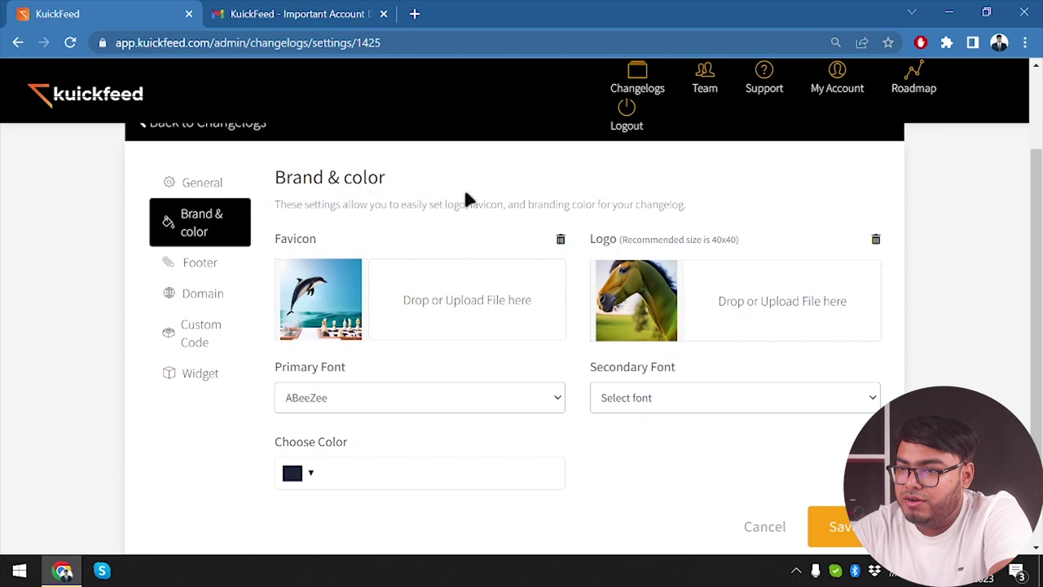
pyautogui.click(733, 404)
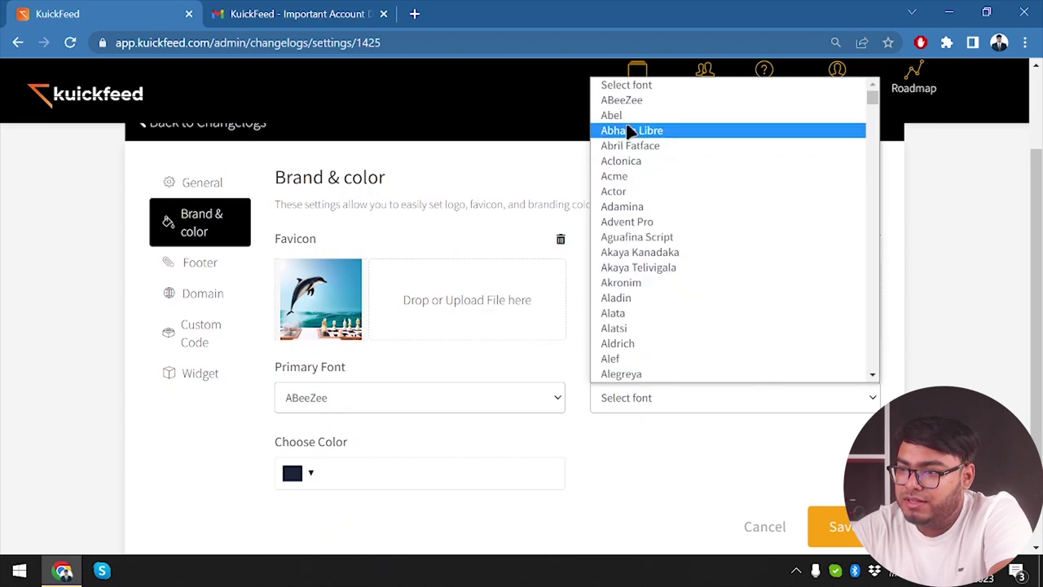
pyautogui.click(652, 115)
pyautogui.scroll(-2, 431, 445)
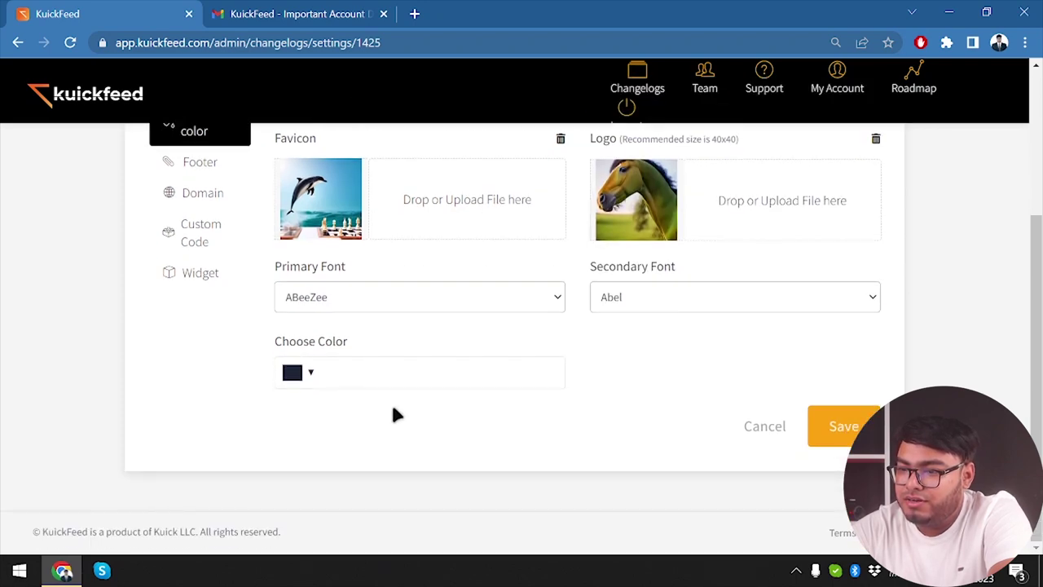
pyautogui.click(839, 424)
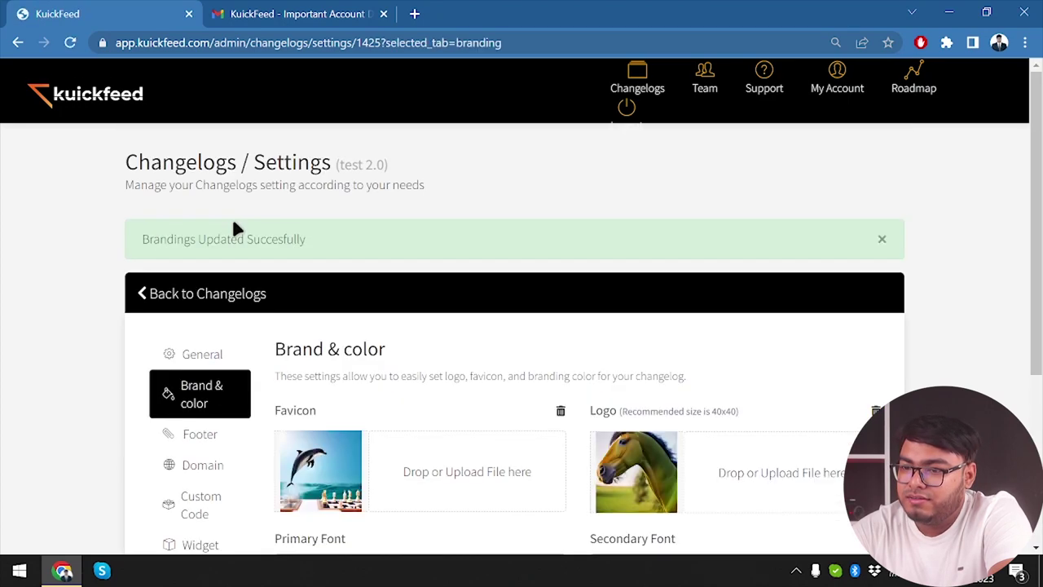
# Step: Set the footer copyright text to 'this content is copyright protected by appunbox'
pyautogui.scroll(-1, 182, 447)
pyautogui.click(198, 387)
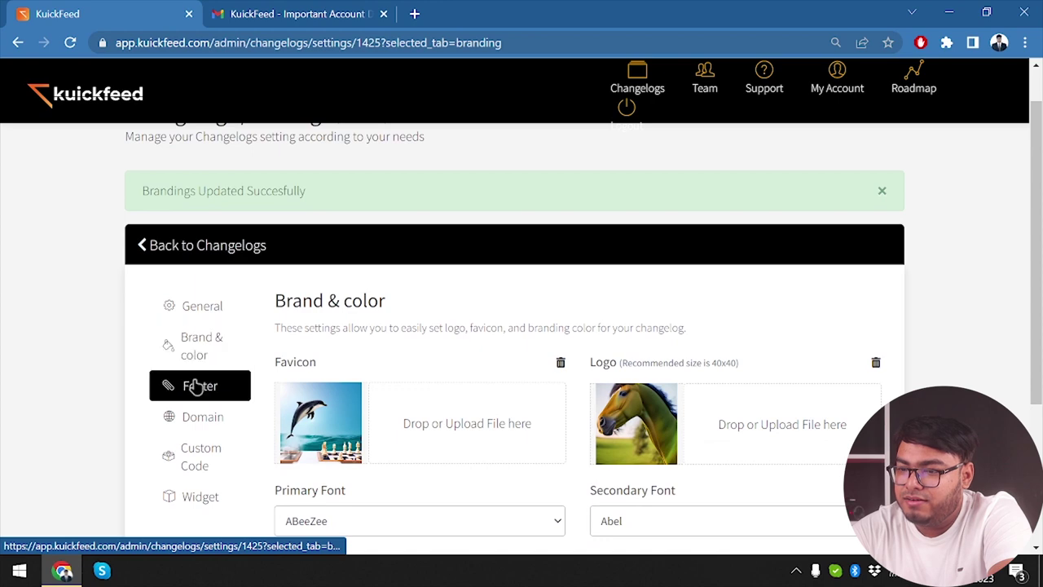
pyautogui.scroll(-2, 209, 363)
pyautogui.click(421, 329)
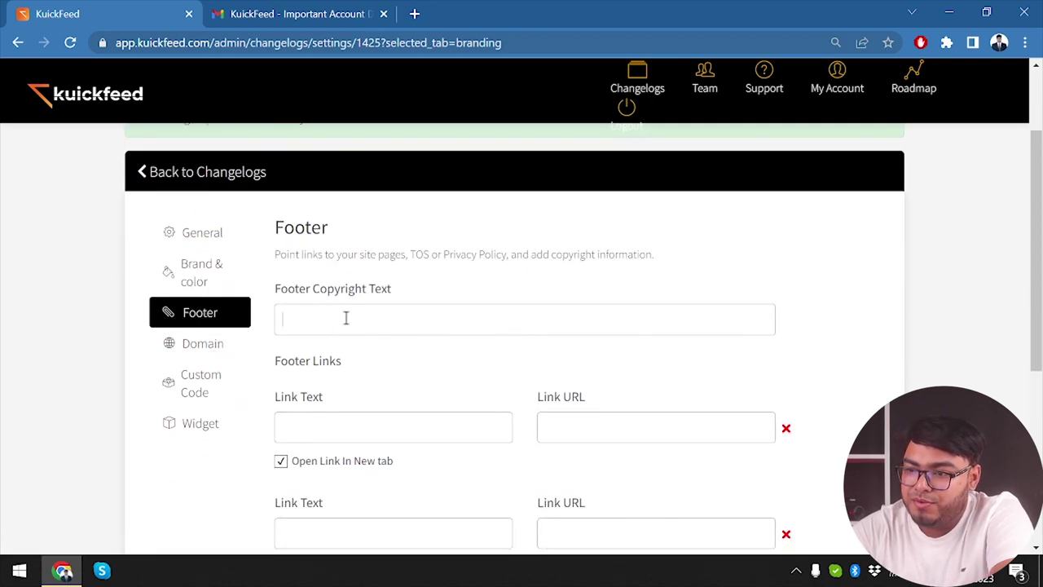
pyautogui.write('this conte')
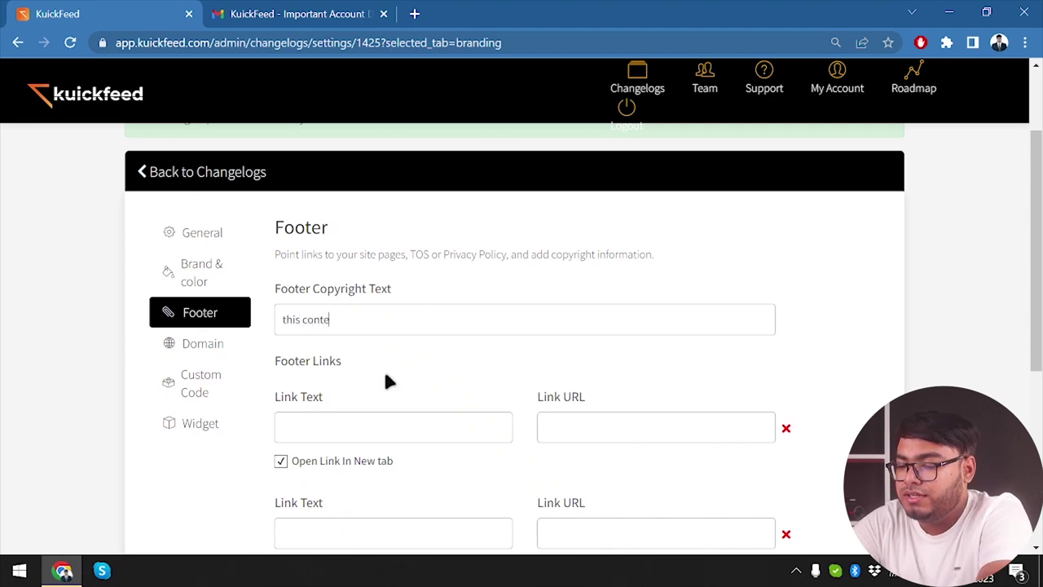
pyautogui.write('nt is copyright')
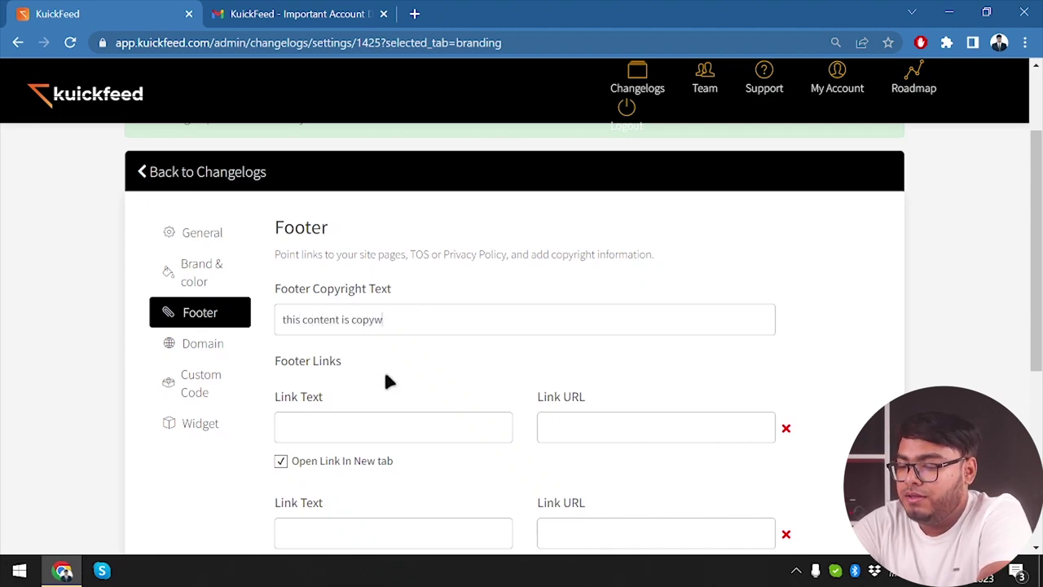
pyautogui.write(' pro')
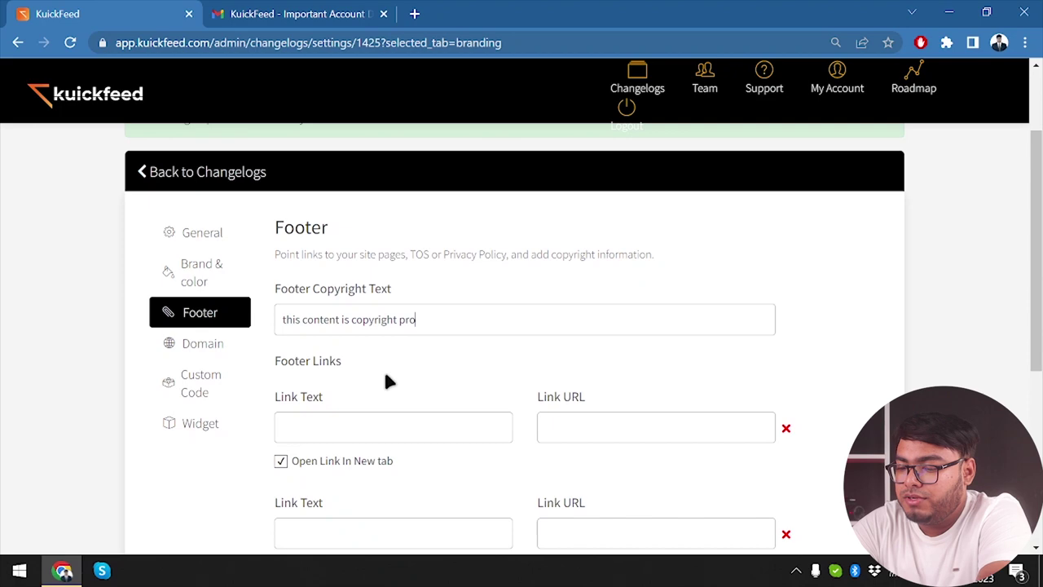
pyautogui.write('tected by appunbox')
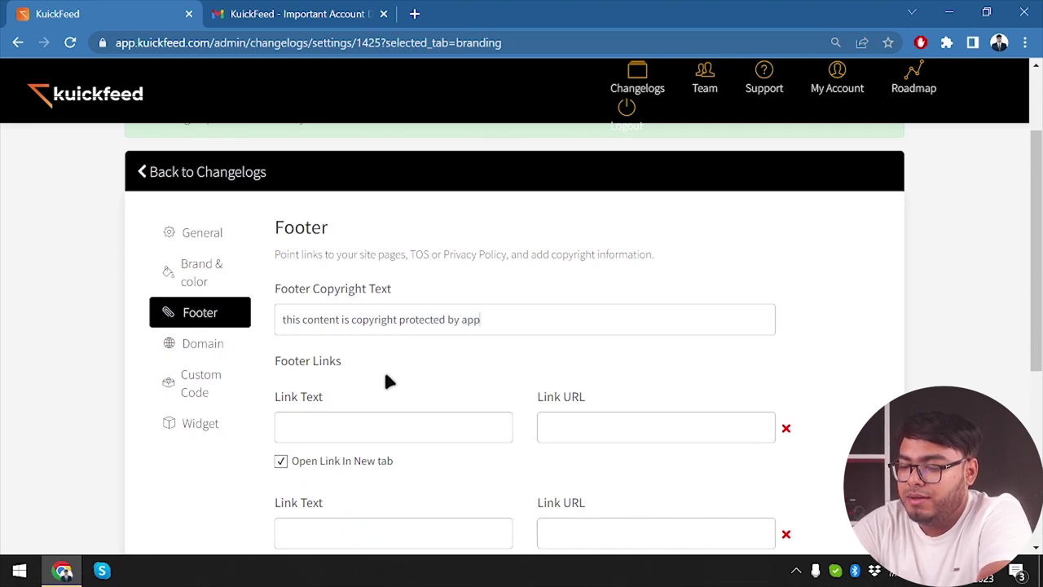
# Step: Add footer links 'about us' (appunbox.com/about-us) and 'Contact us' (appunbox.com/contact-us)
pyautogui.click(407, 426)
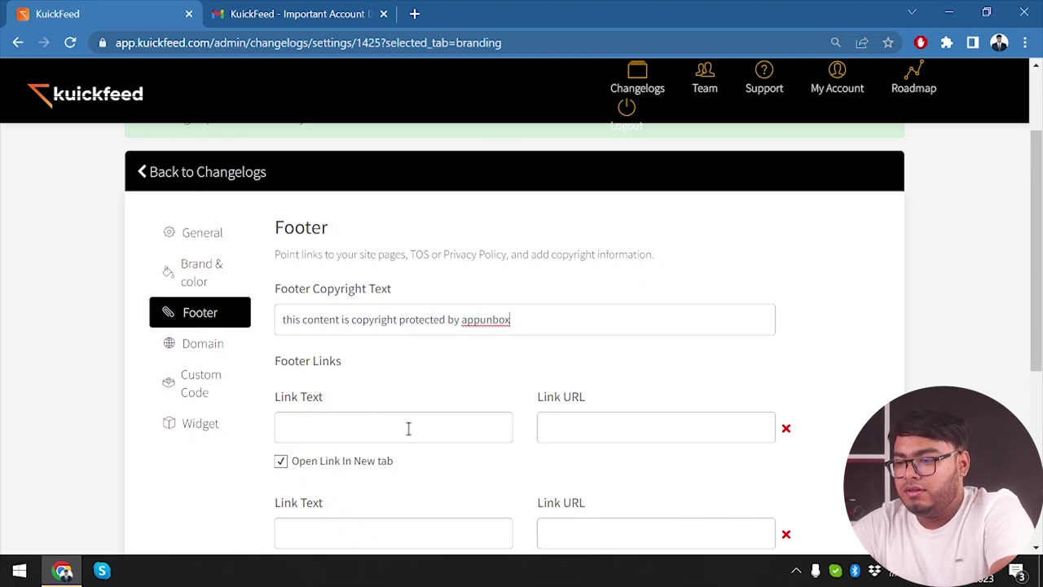
pyautogui.scroll(-1, 426, 436)
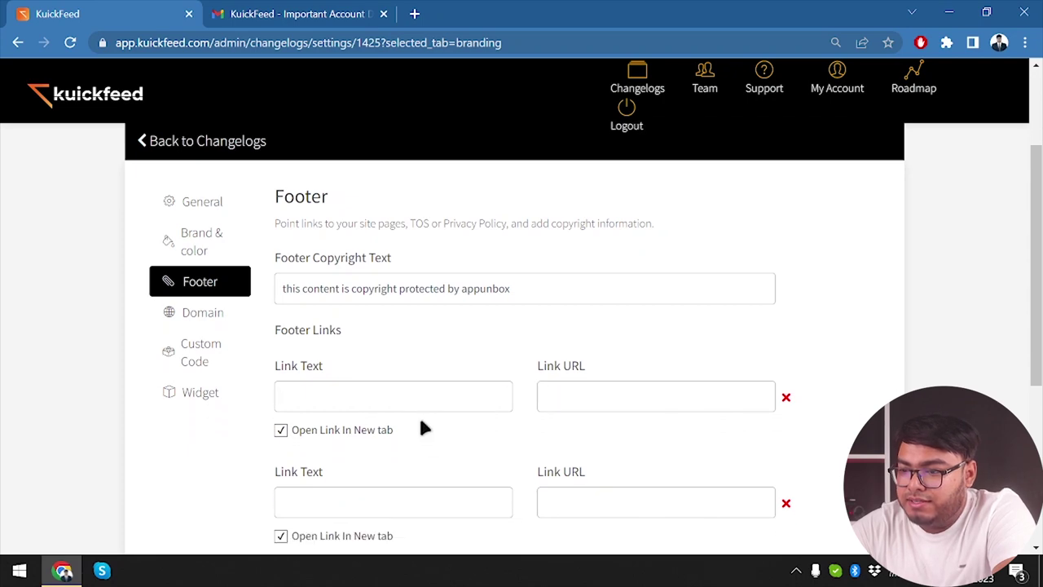
pyautogui.scroll(-1, 377, 427)
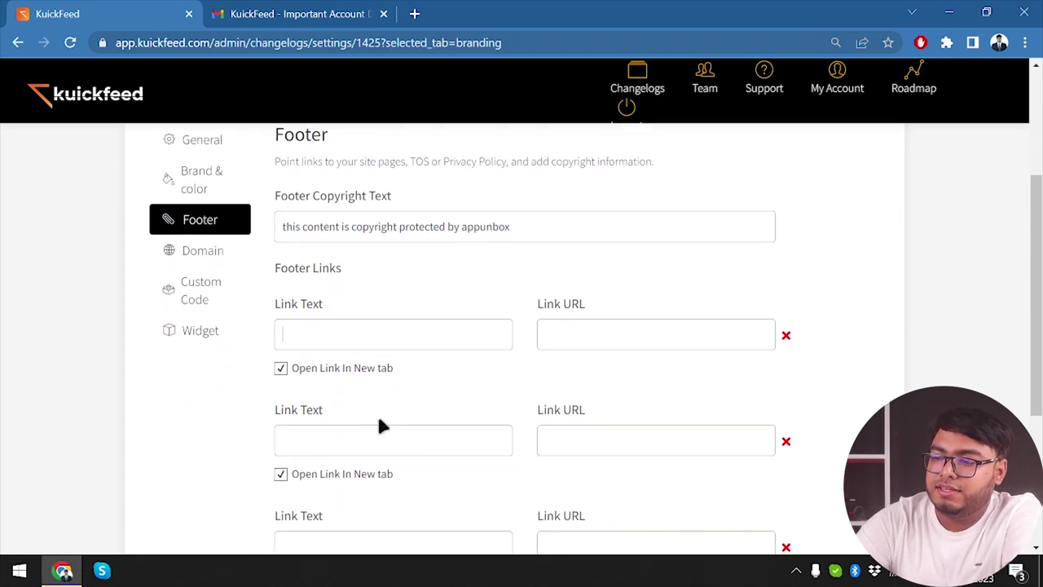
pyautogui.write('abgi')
pyautogui.press('BackSpace')
pyautogui.press('BackSpace')
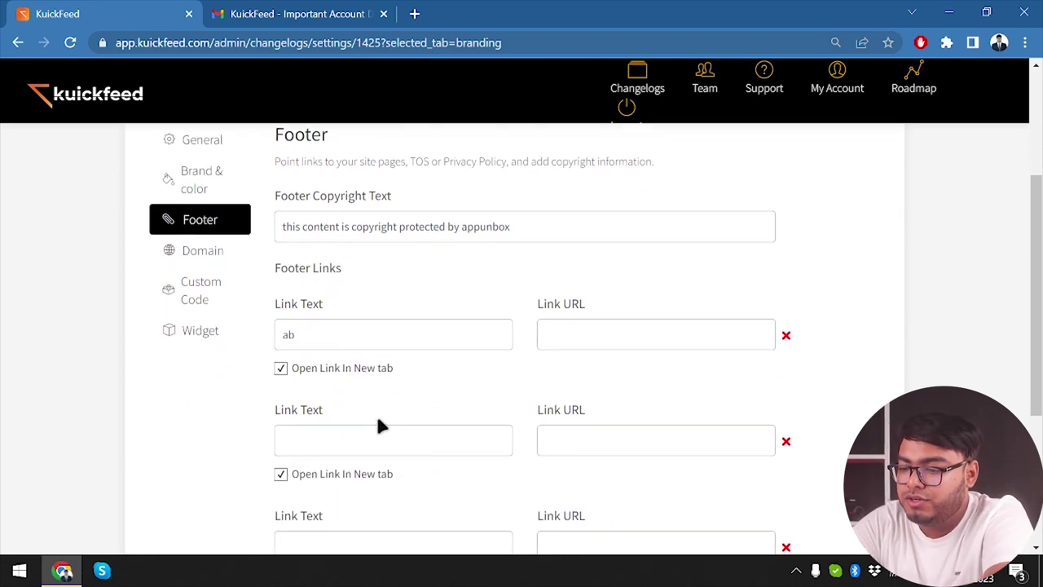
pyautogui.write('out u')
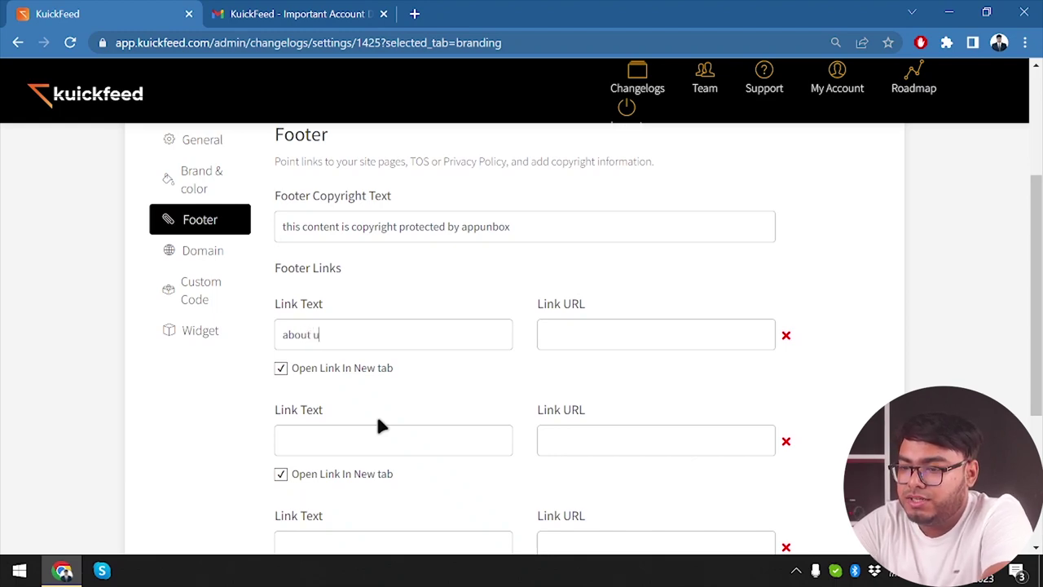
pyautogui.write('sappunbox.com/about-us')
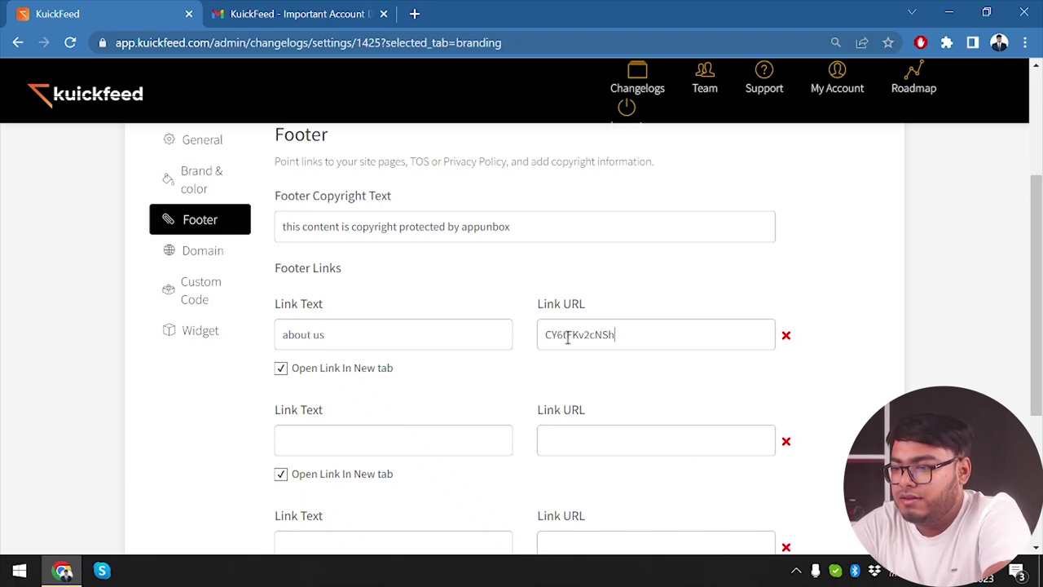
pyautogui.tripleClick(600, 346)
pyautogui.hotkey('ctrl', 'c')
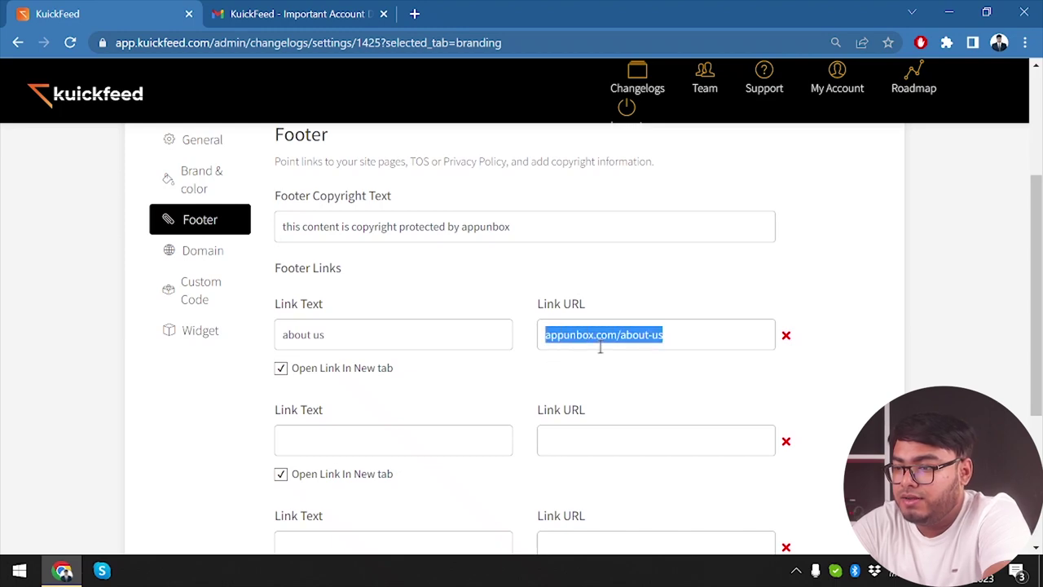
pyautogui.click(598, 455)
pyautogui.hotkey('ctrl', 'v')
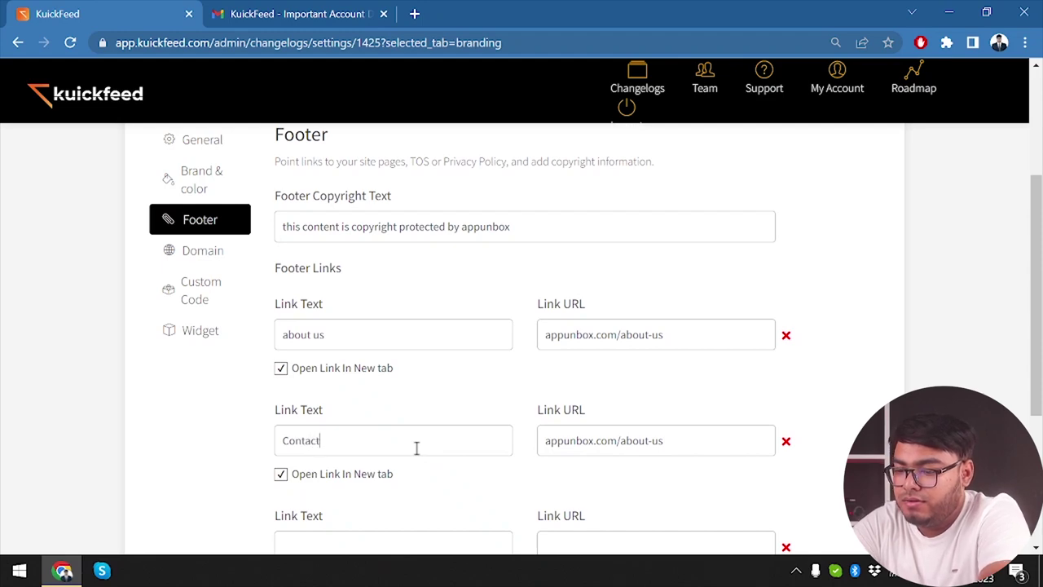
pyautogui.doubleClick(635, 441)
pyautogui.write('contact')
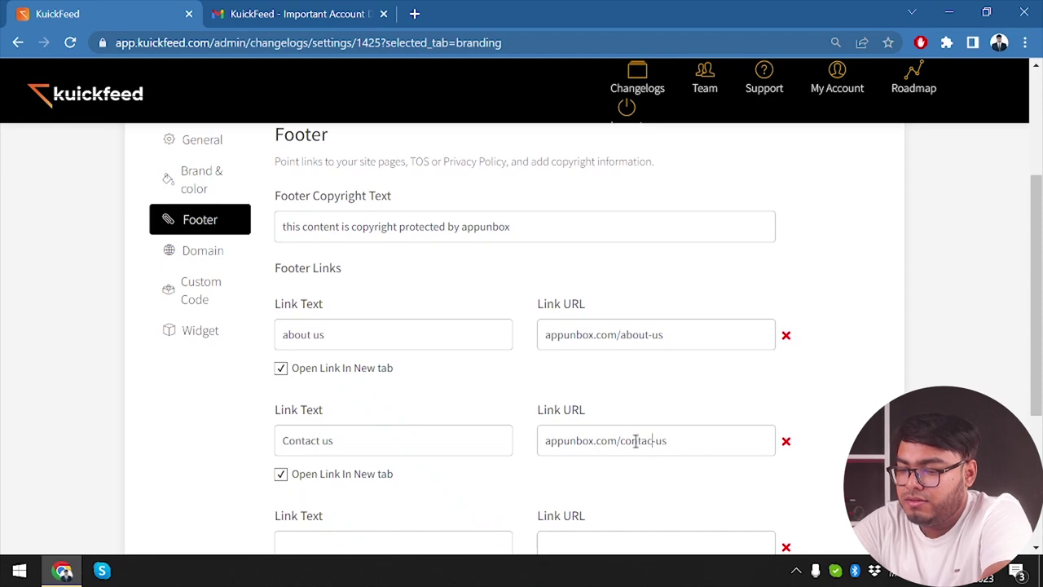
# Step: Delete the empty third footer link row
pyautogui.scroll(-3, 481, 407)
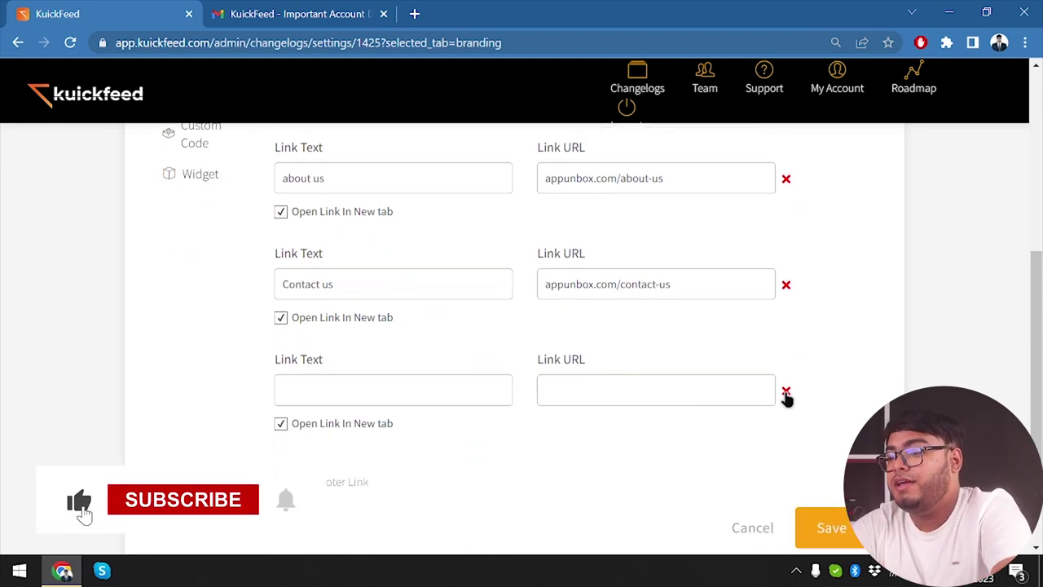
pyautogui.click(787, 393)
pyautogui.scroll(4, 264, 321)
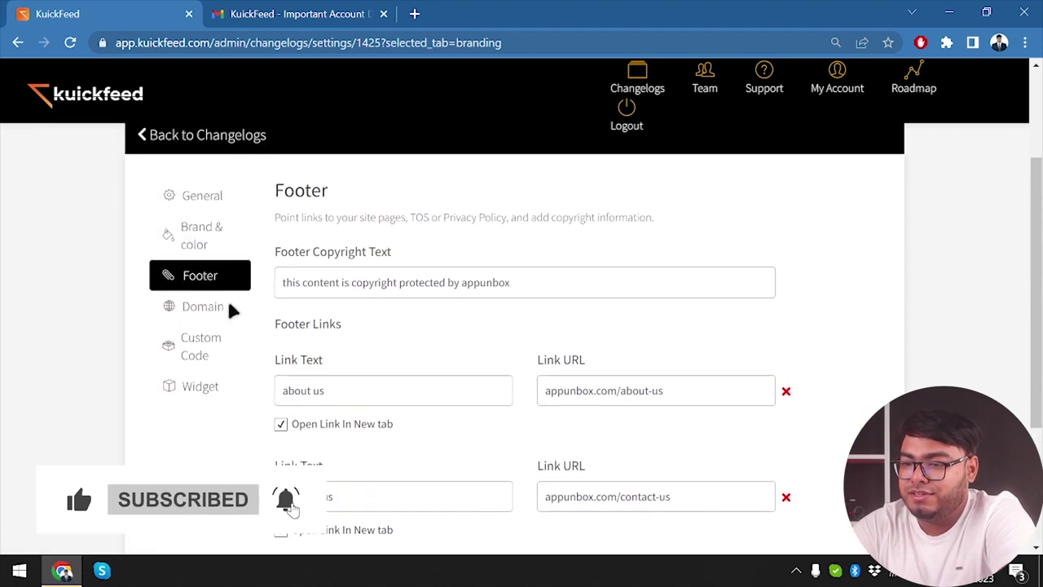
pyautogui.click(197, 344)
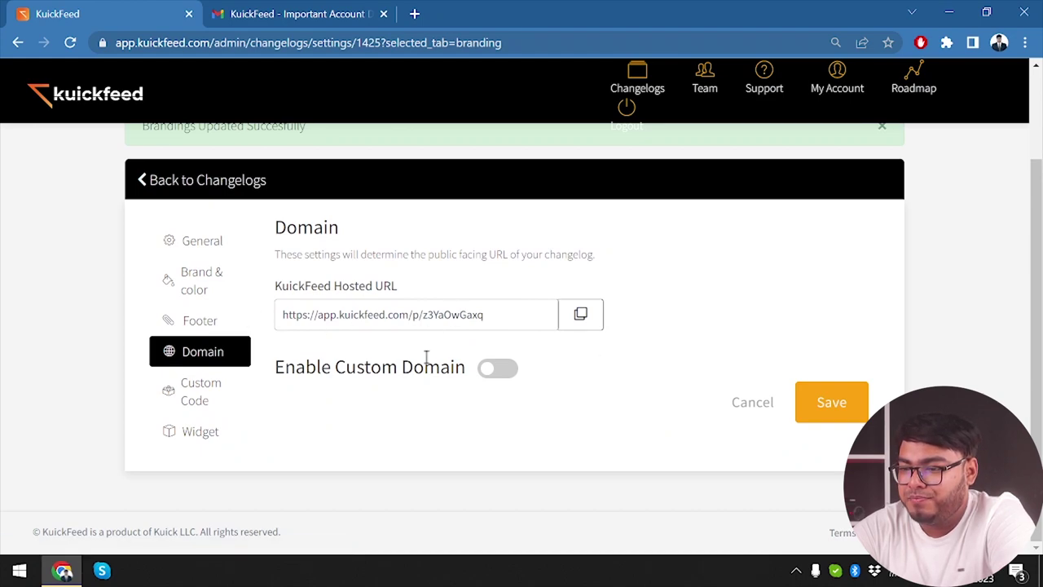
# Step: Toggle Enable Custom Domain on and back off, then dismiss the Custom Code upgrade prompt
pyautogui.click(486, 372)
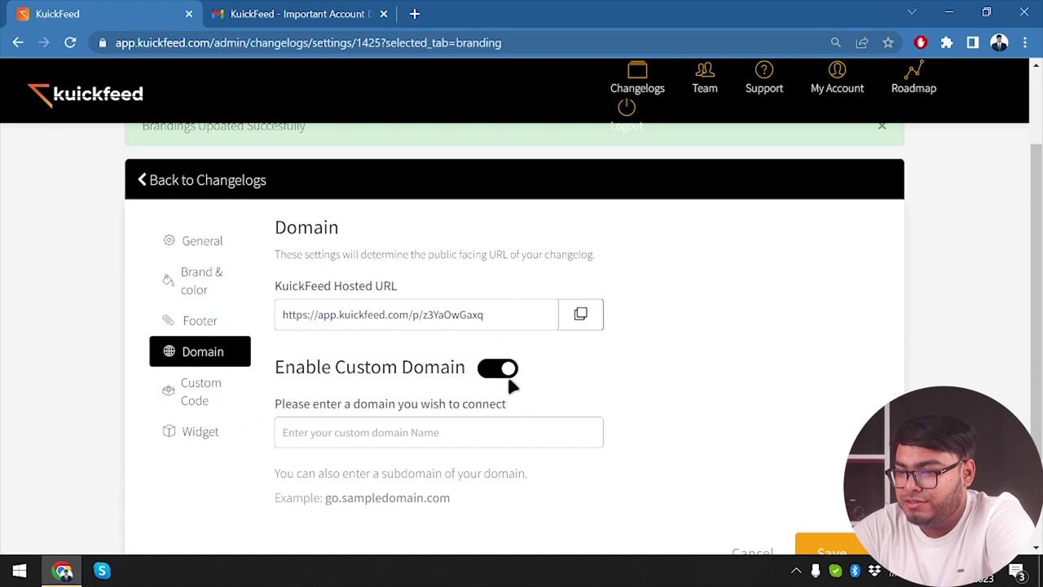
pyautogui.click(506, 375)
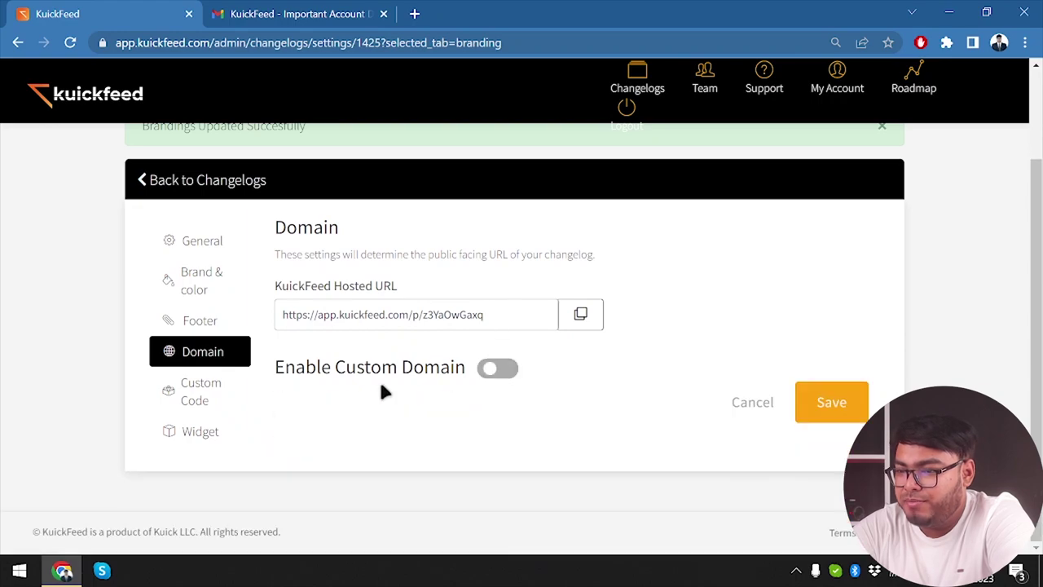
pyautogui.click(187, 401)
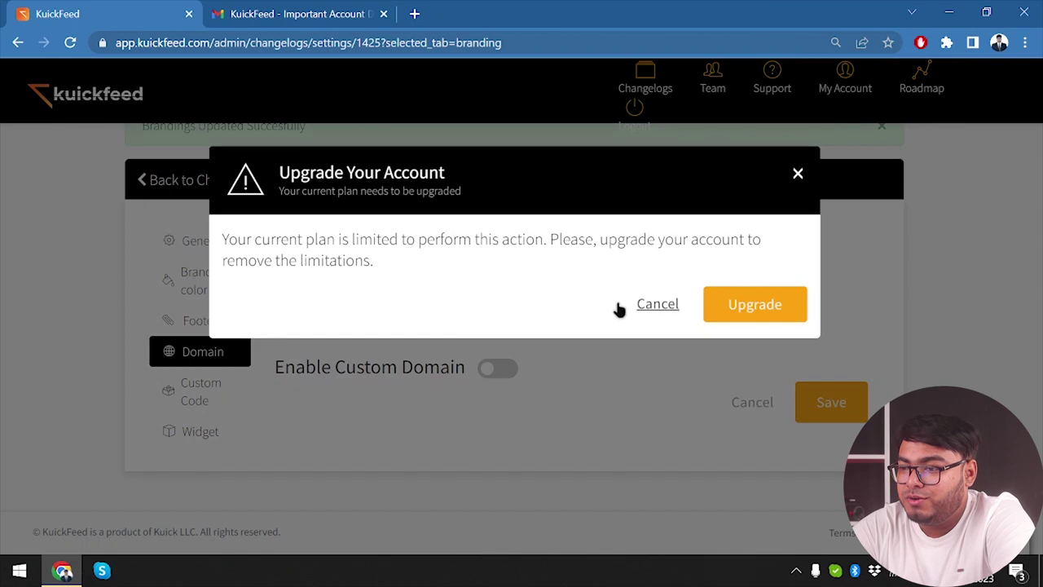
pyautogui.click(658, 303)
# Step: Review the Widget settings with entries limit 2 and the embed code, and save them
pyautogui.click(205, 434)
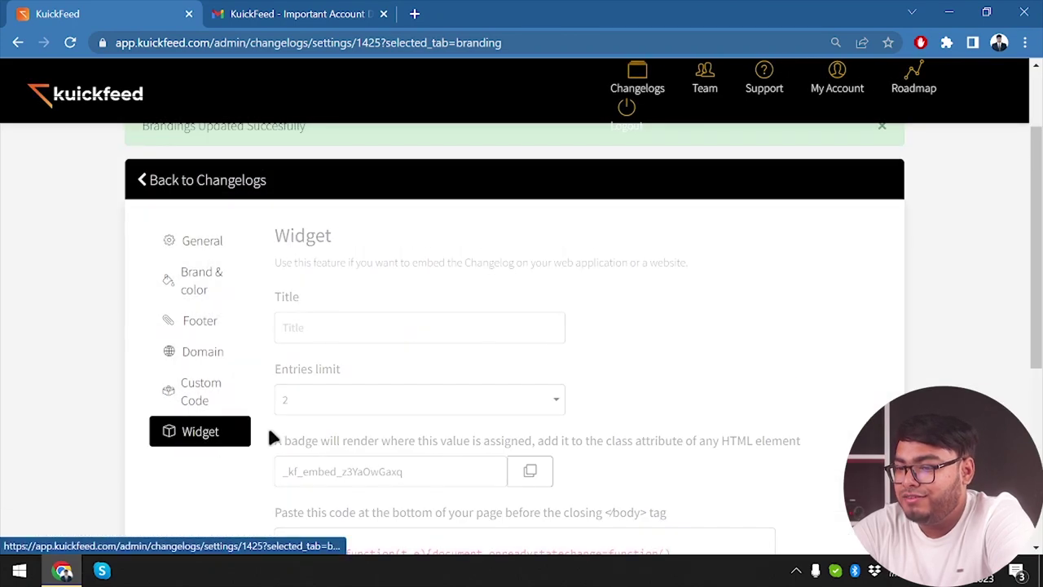
pyautogui.scroll(-1, 442, 370)
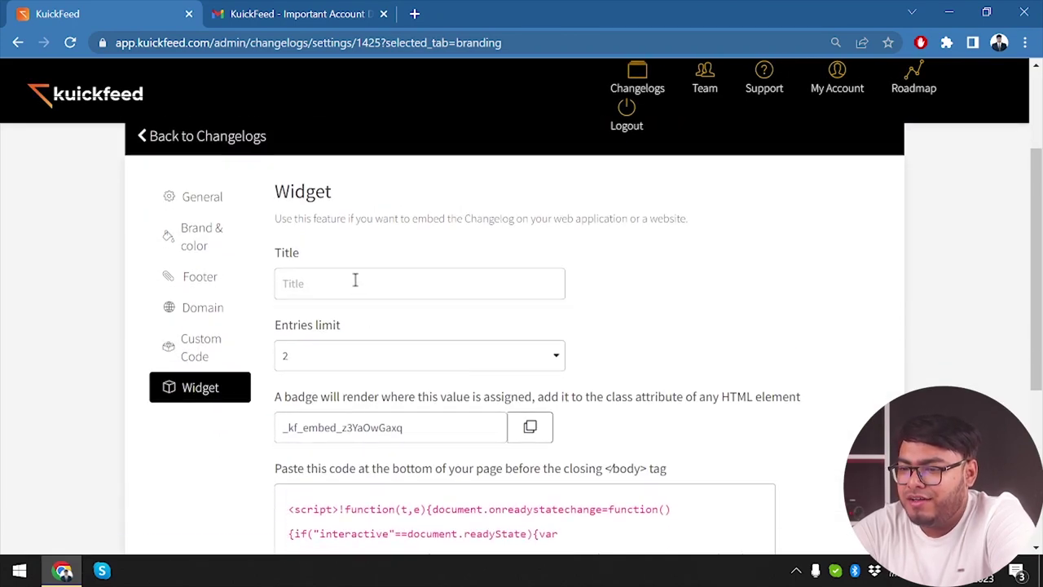
pyautogui.scroll(-2, 481, 326)
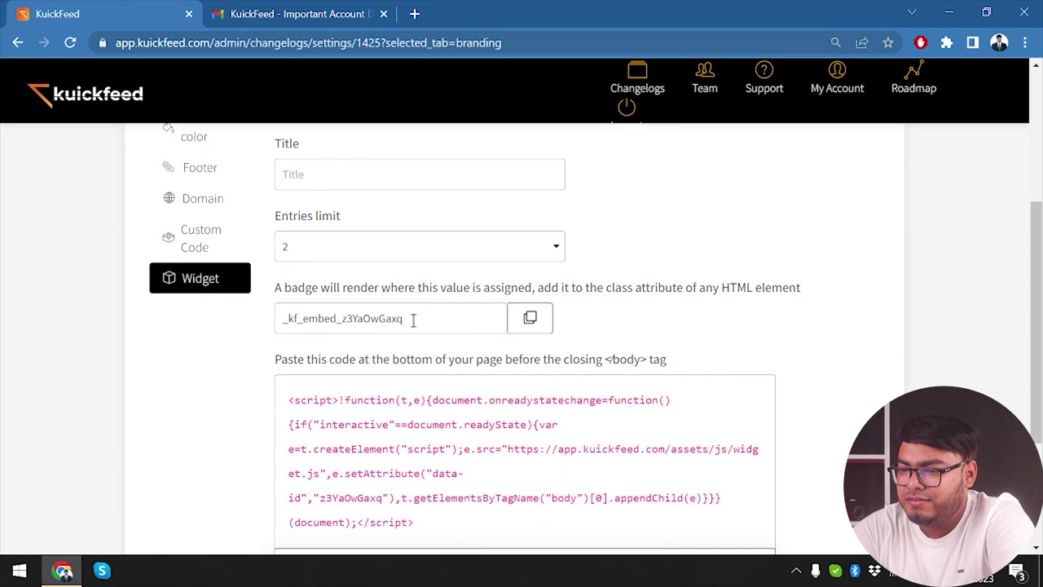
pyautogui.scroll(-3, 367, 423)
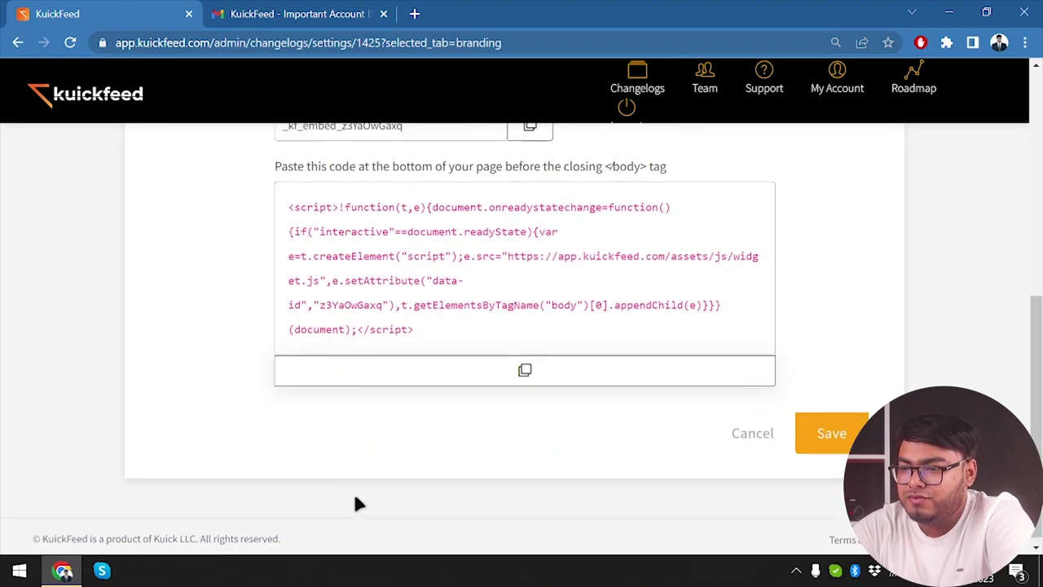
pyautogui.scroll(4, 354, 492)
pyautogui.scroll(-3, 815, 384)
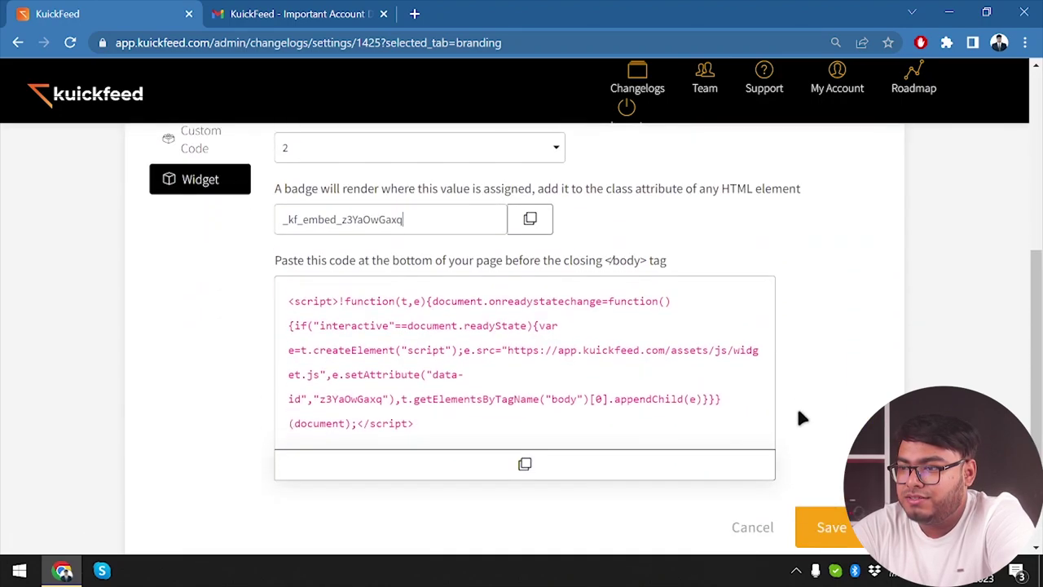
pyautogui.click(824, 526)
pyautogui.click(656, 75)
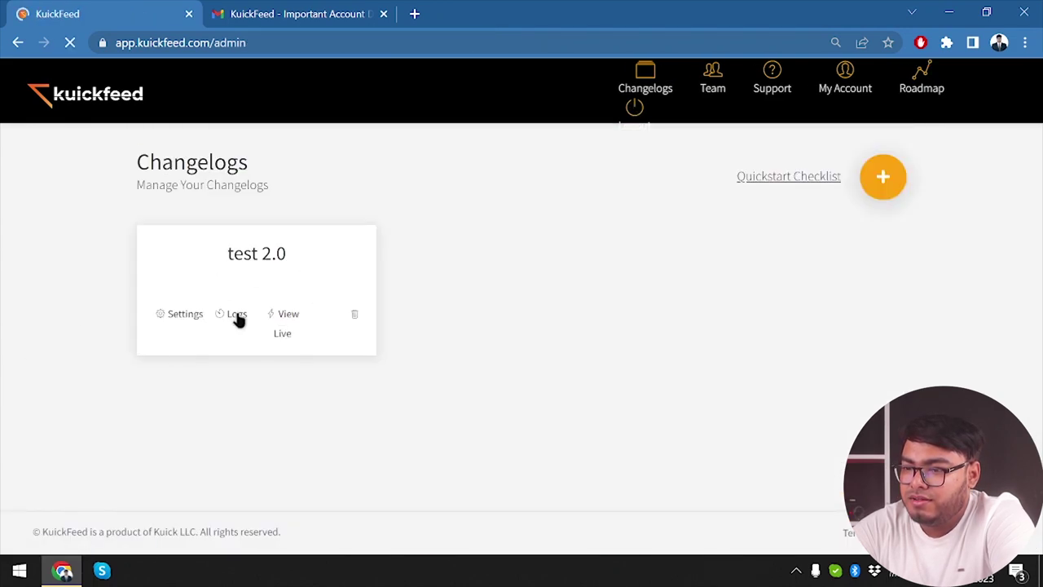
# Step: Check test 2.0's Logs and its empty live page, then reopen its Logs
pyautogui.click(225, 317)
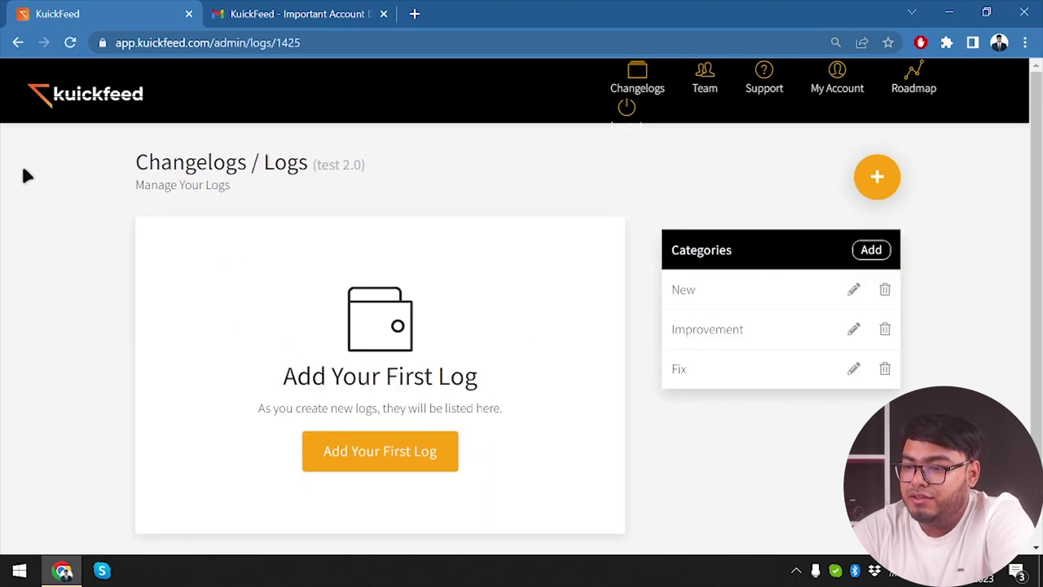
pyautogui.click(18, 43)
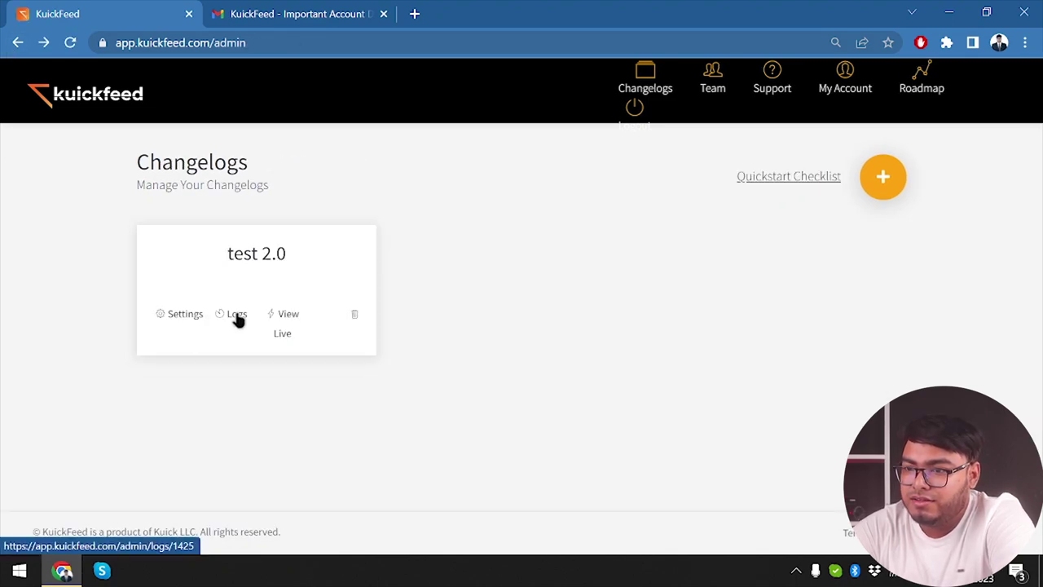
pyautogui.click(286, 318)
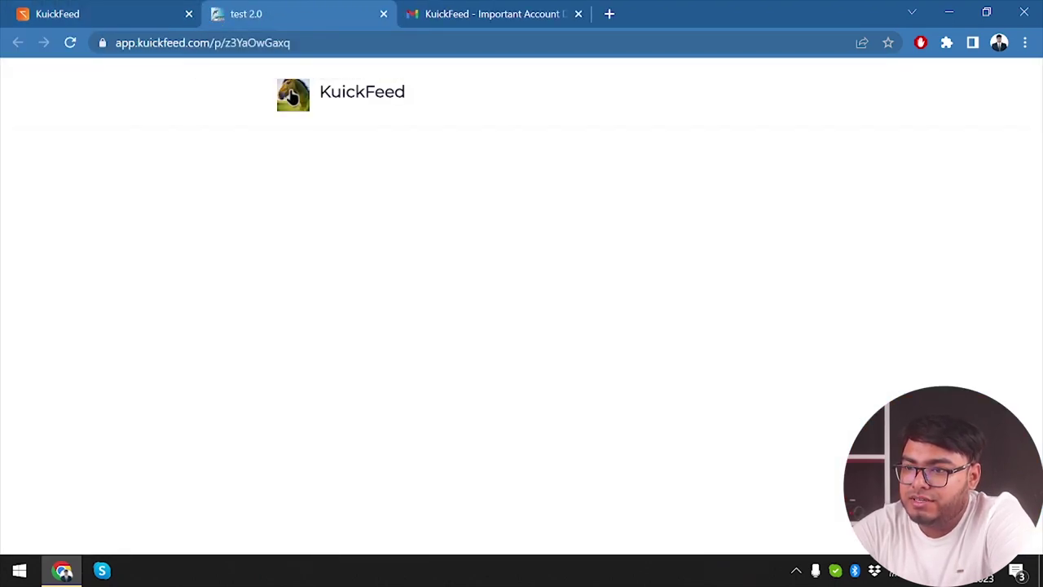
pyautogui.click(383, 15)
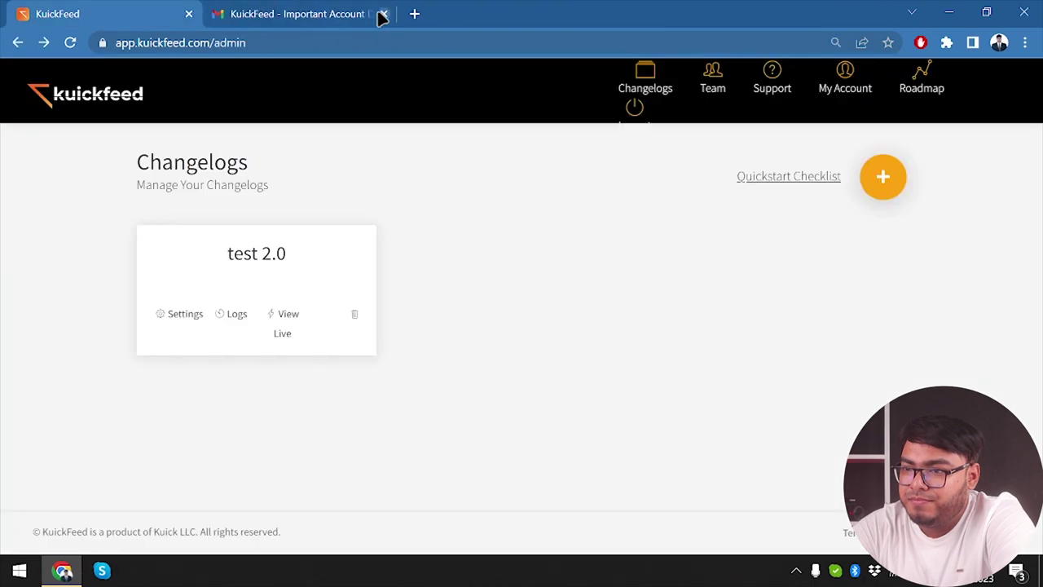
pyautogui.click(235, 320)
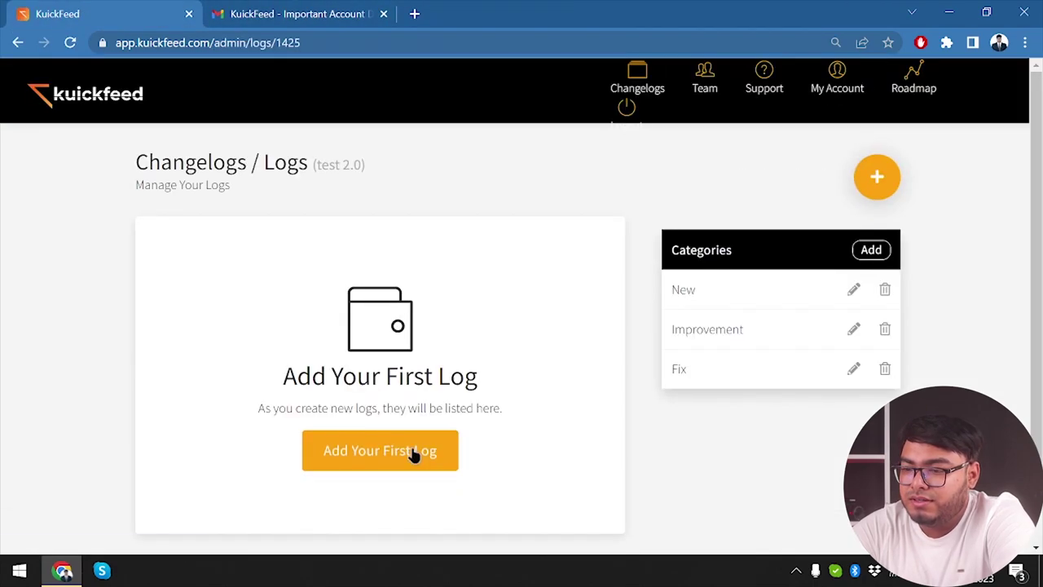
# Step: Start a Fix log saying idle users are no longer kicked out after 10 minutes
pyautogui.click(413, 453)
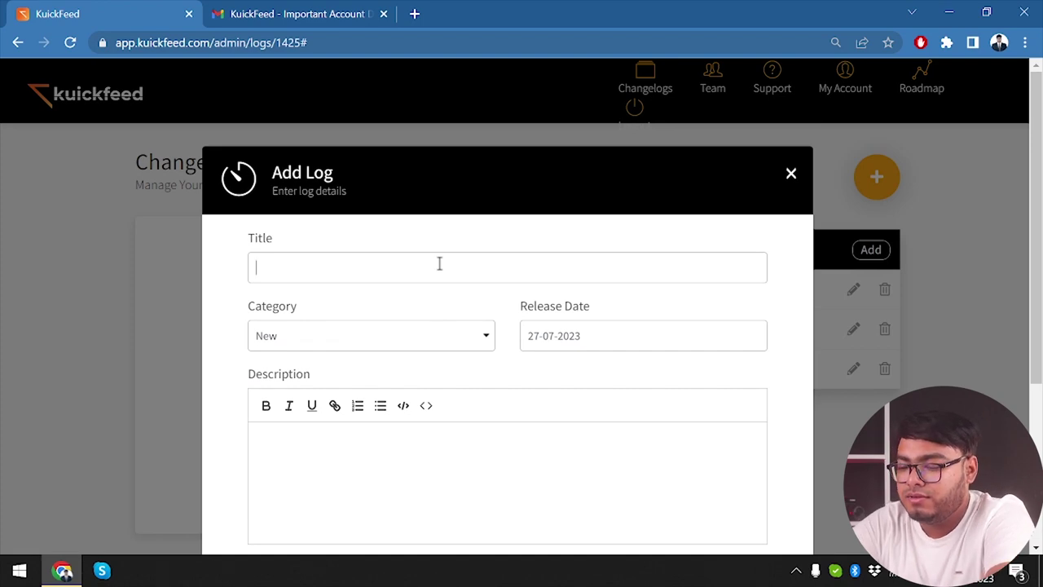
pyautogui.click(346, 346)
pyautogui.click(379, 391)
pyautogui.scroll(-1, 427, 445)
pyautogui.click(426, 445)
pyautogui.write('You wi')
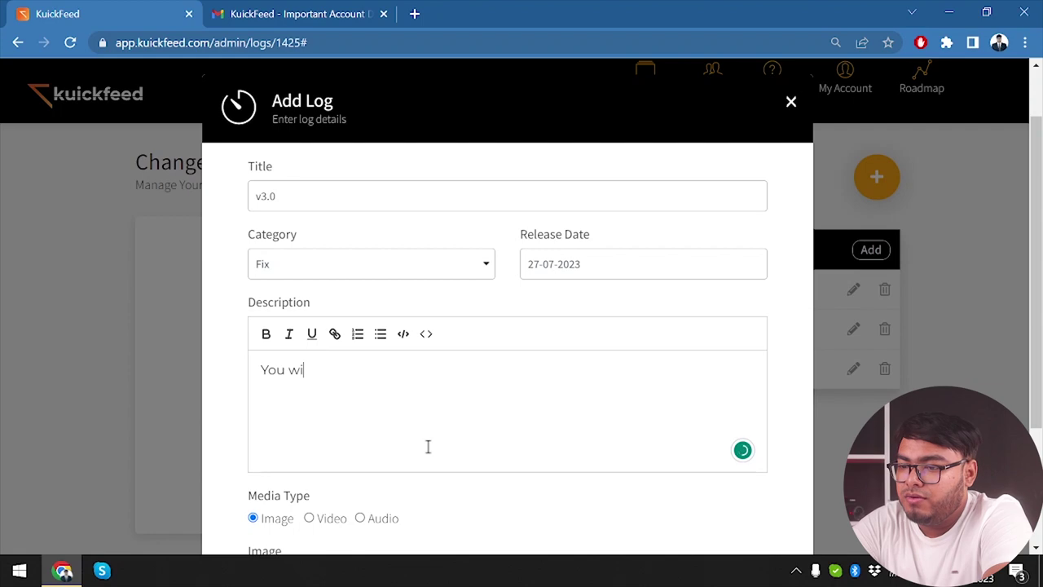
pyautogui.write('ll no longer ')
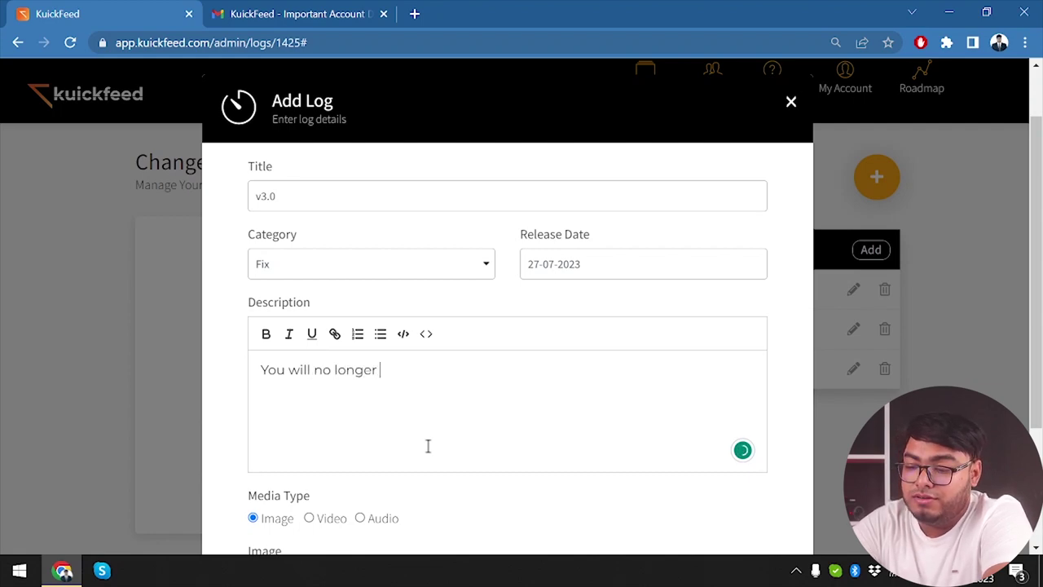
pyautogui.write('be kicked')
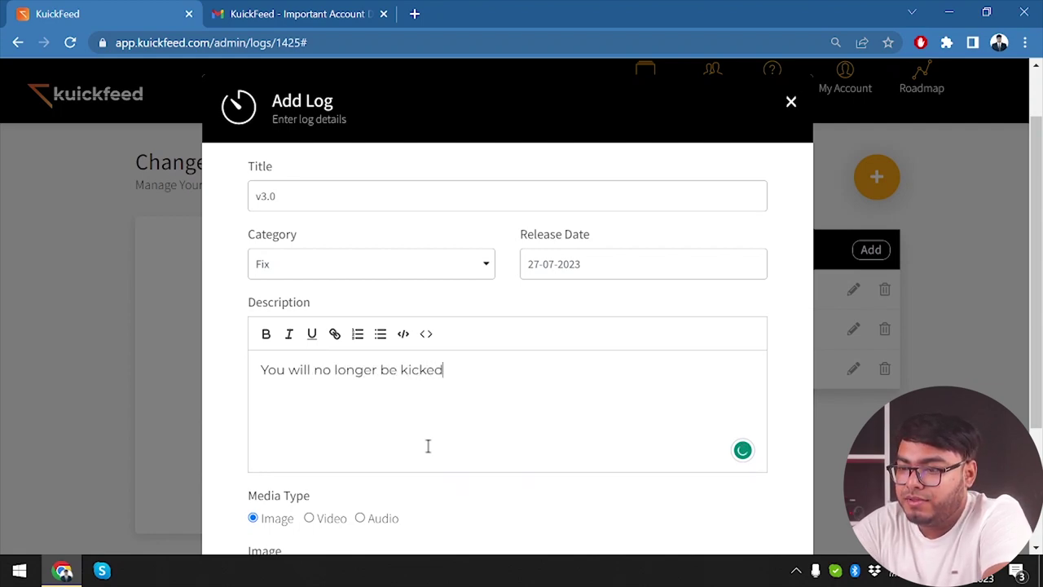
pyautogui.write(' out of the')
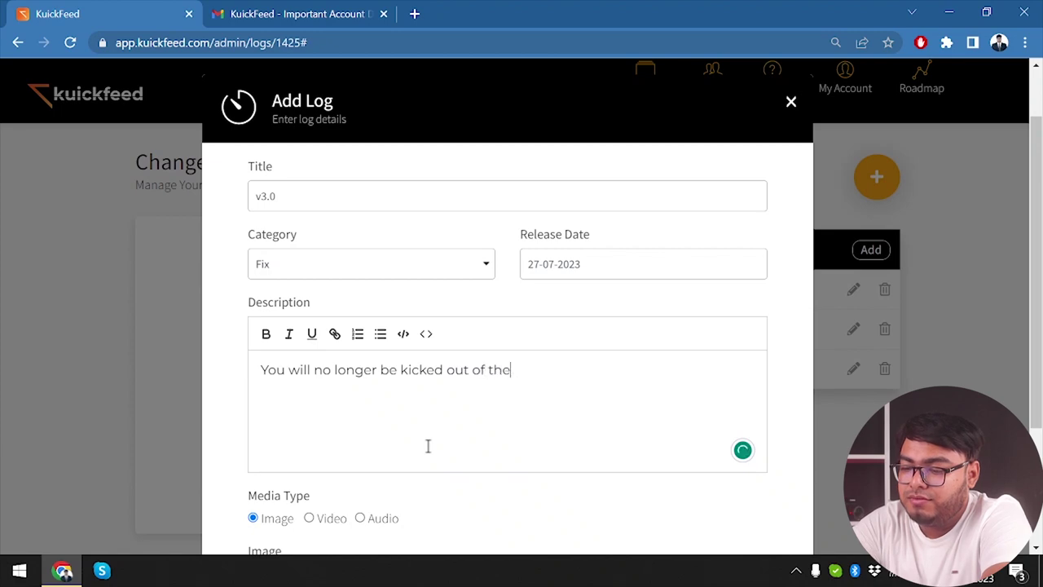
pyautogui.write(' website f')
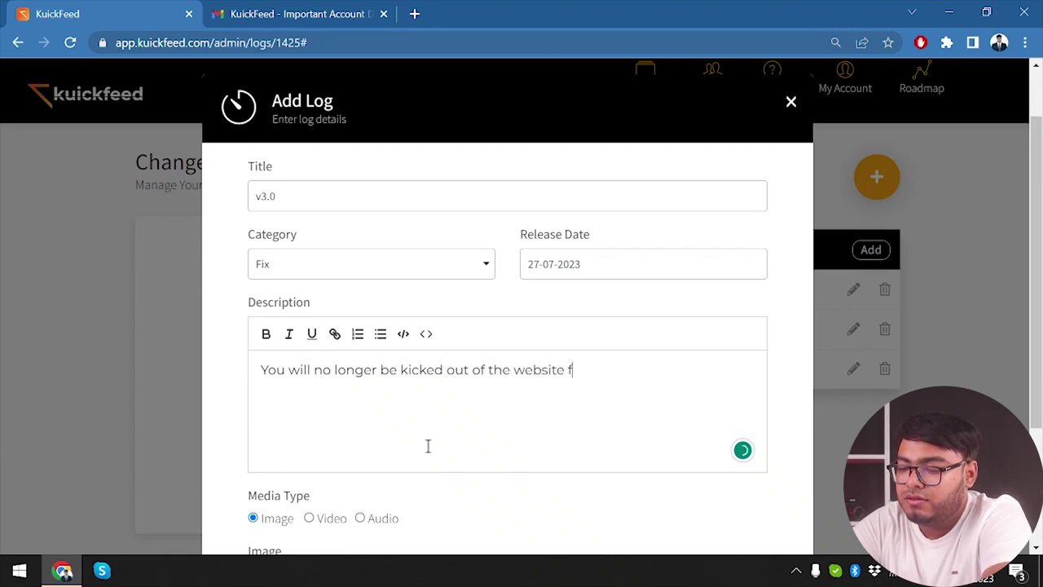
pyautogui.write('or being id')
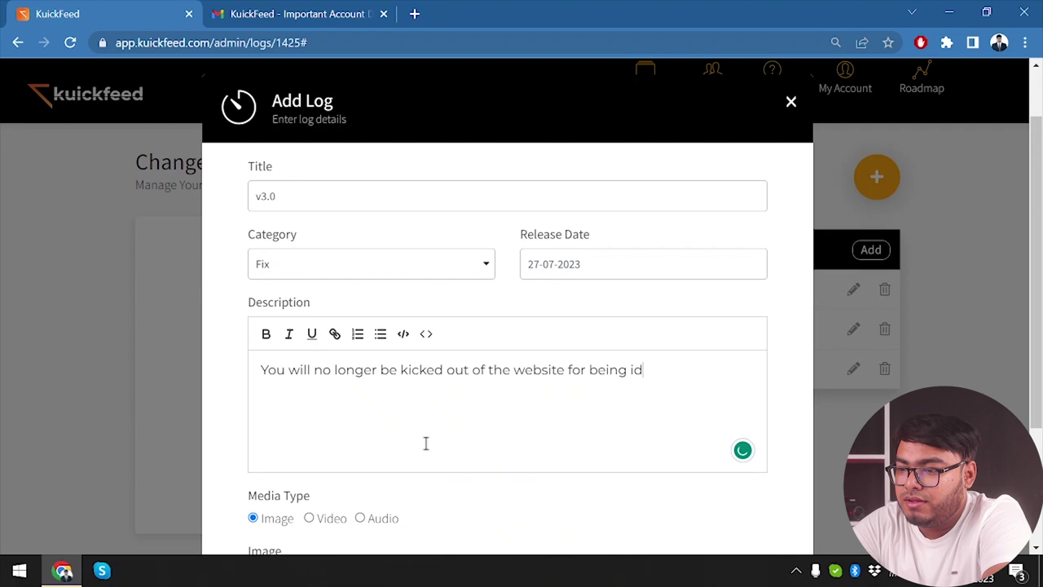
pyautogui.write('le for more ')
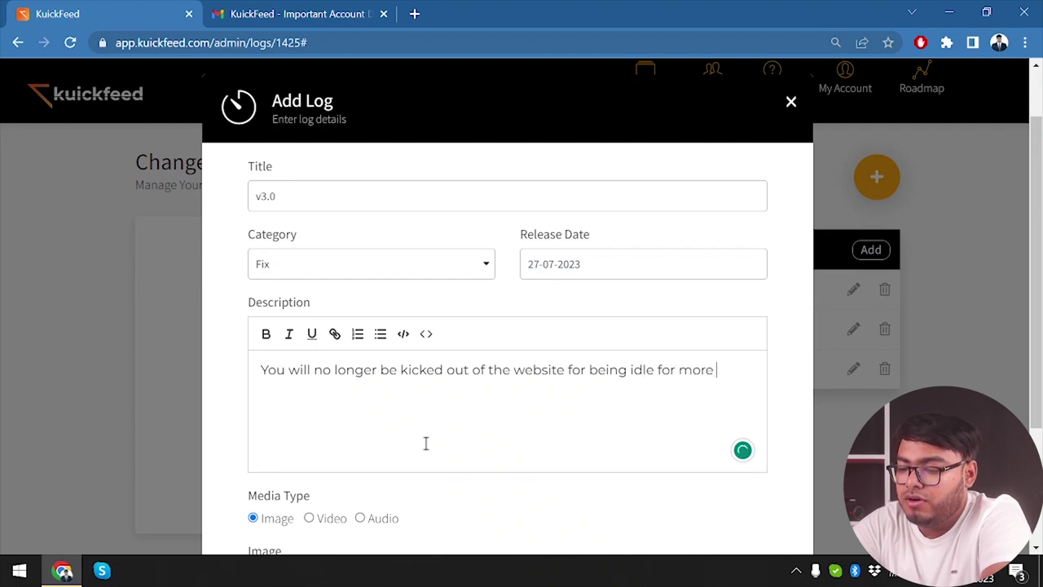
pyautogui.write('that 10 m')
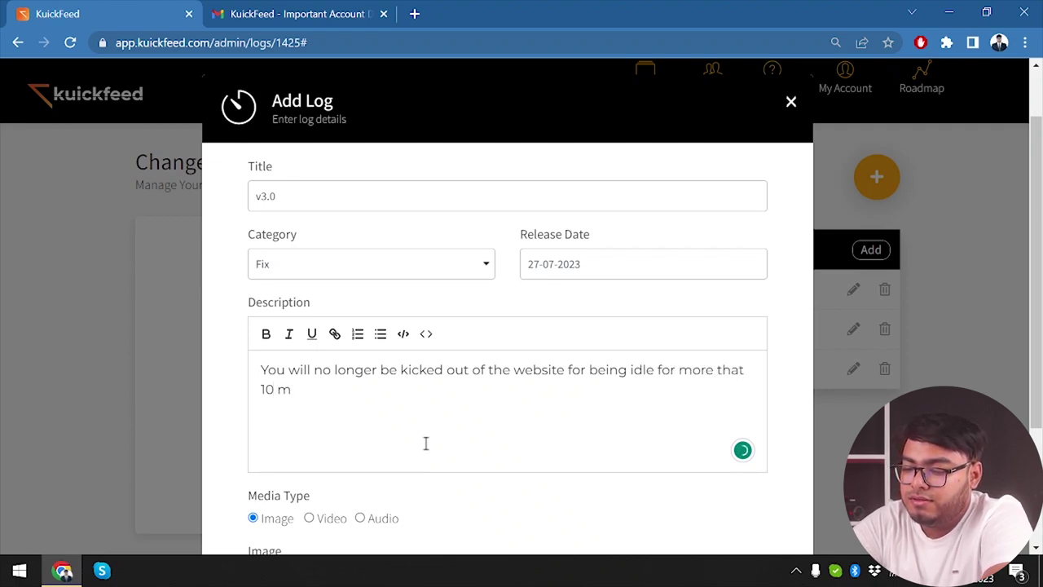
pyautogui.write('inutes')
# Step: Correct 'that' to 'than', keep Media Type as Image, and save the log as published
pyautogui.scroll(-2, 426, 442)
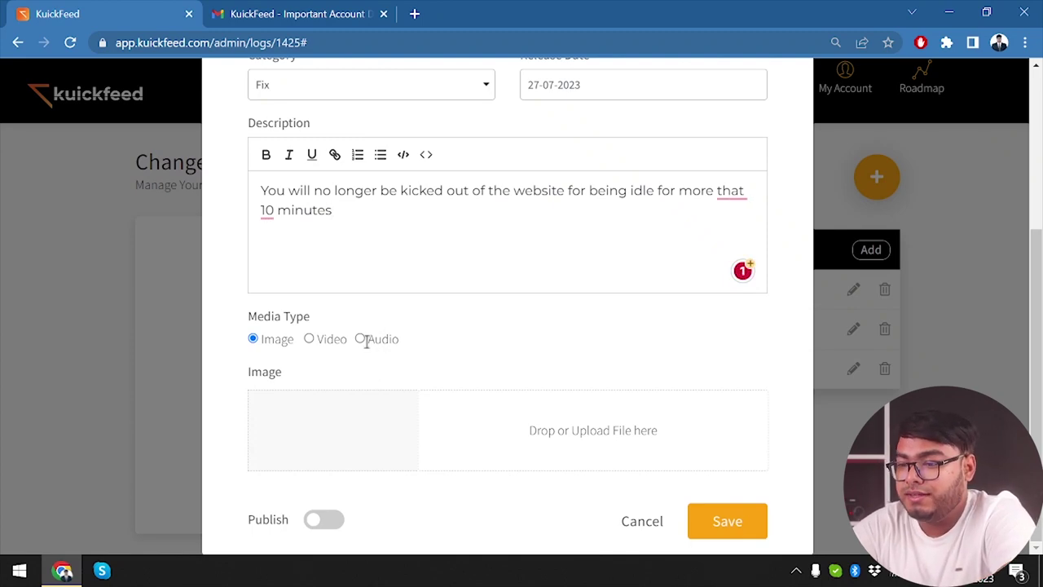
pyautogui.click(360, 339)
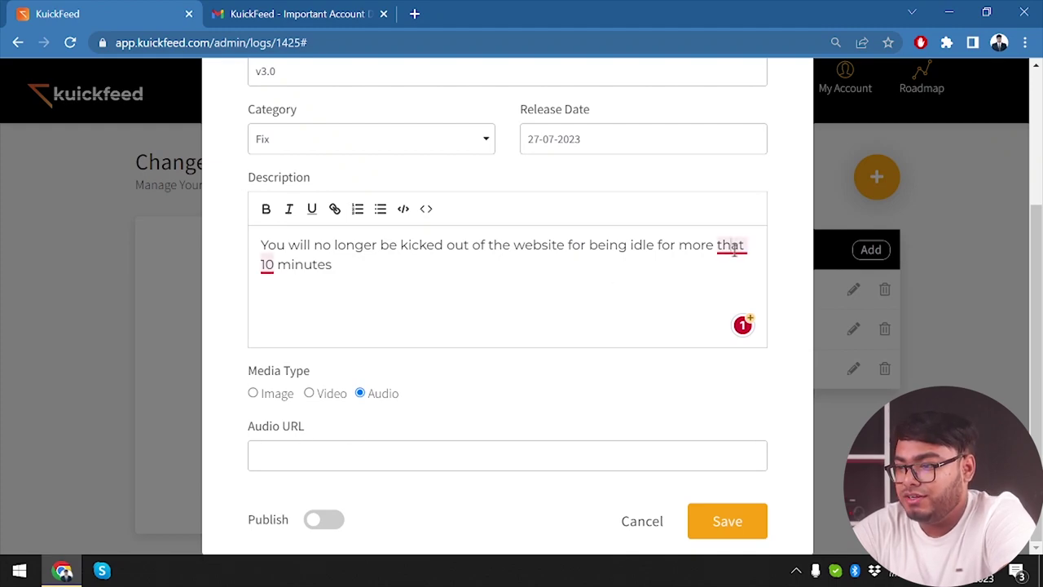
pyautogui.moveTo(733, 251)
pyautogui.click(764, 294)
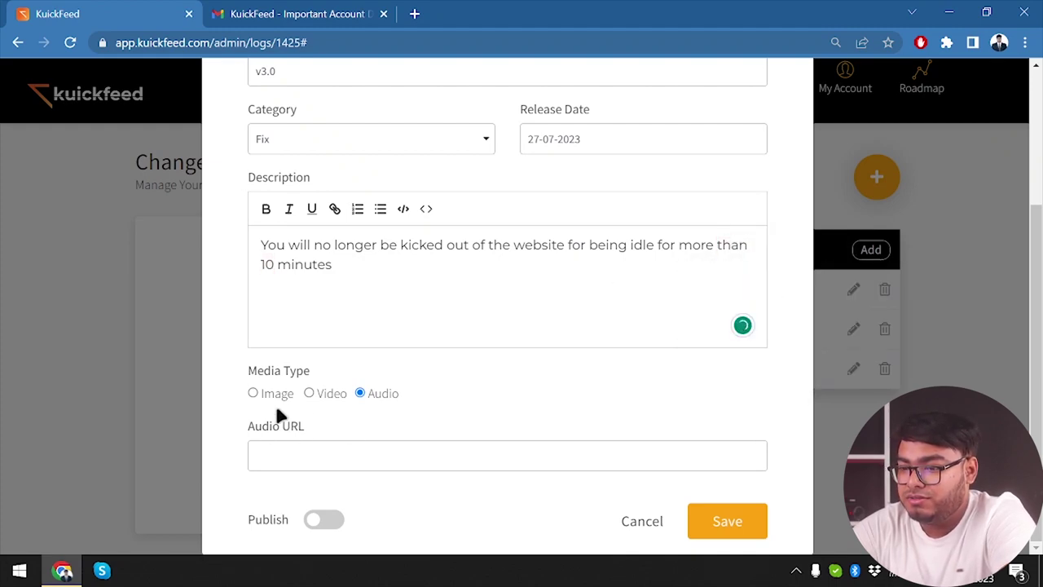
pyautogui.click(253, 394)
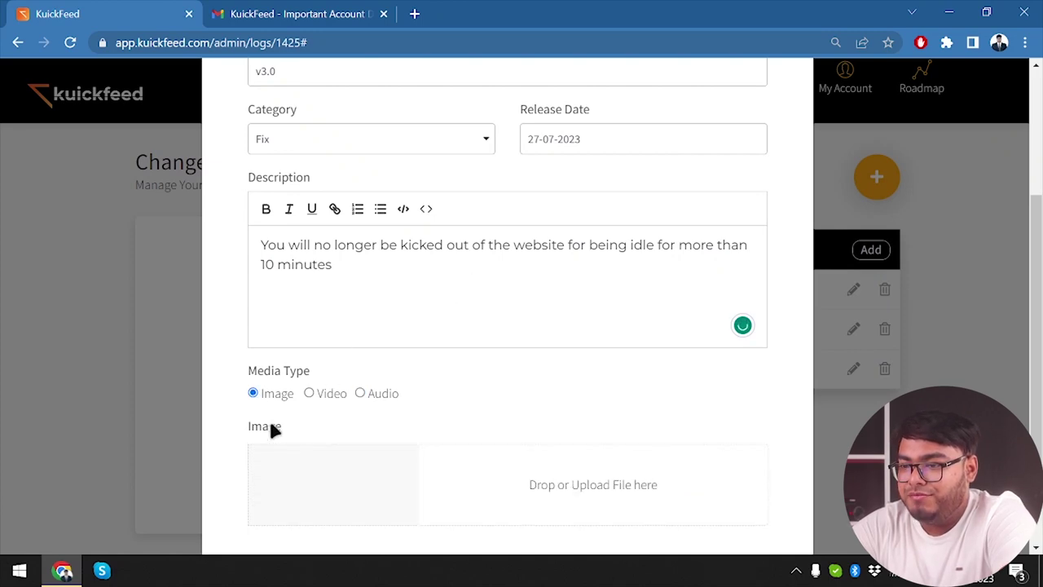
pyautogui.scroll(-1, 273, 429)
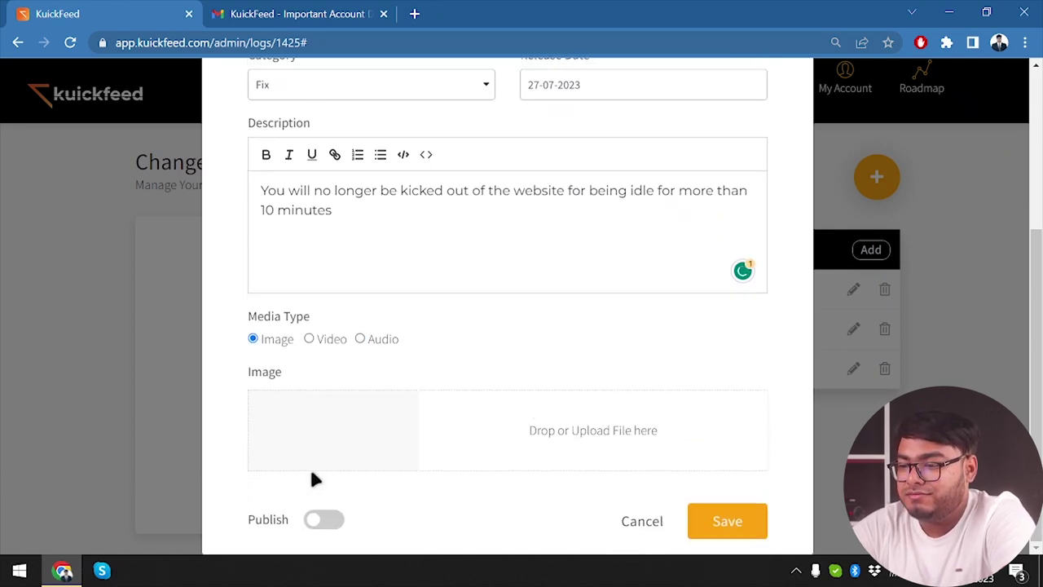
pyautogui.click(333, 519)
pyautogui.click(734, 523)
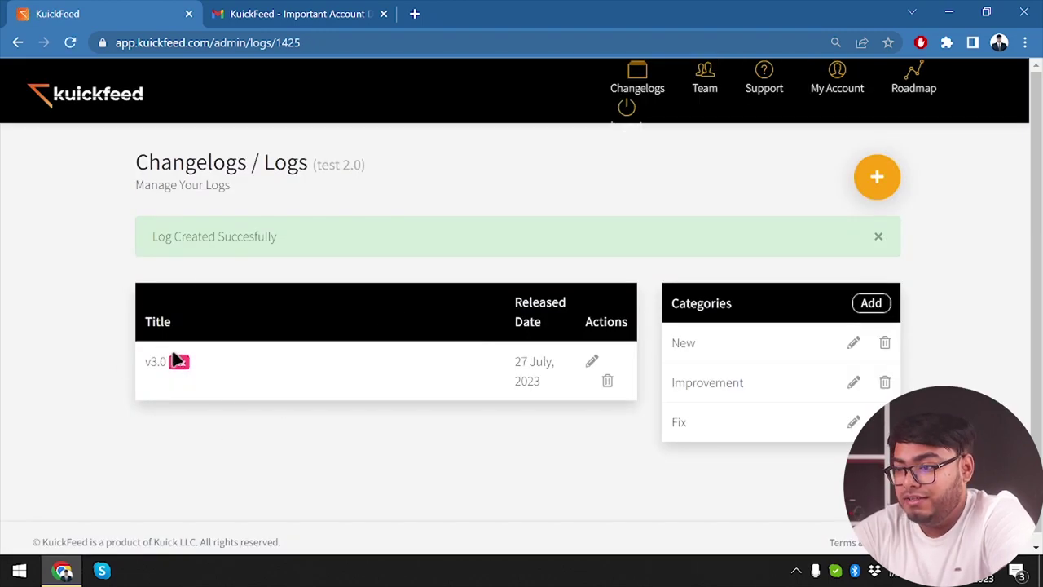
# Step: Create a v3.1 Improvement log about getting better suggestions after reading an article
pyautogui.click(873, 177)
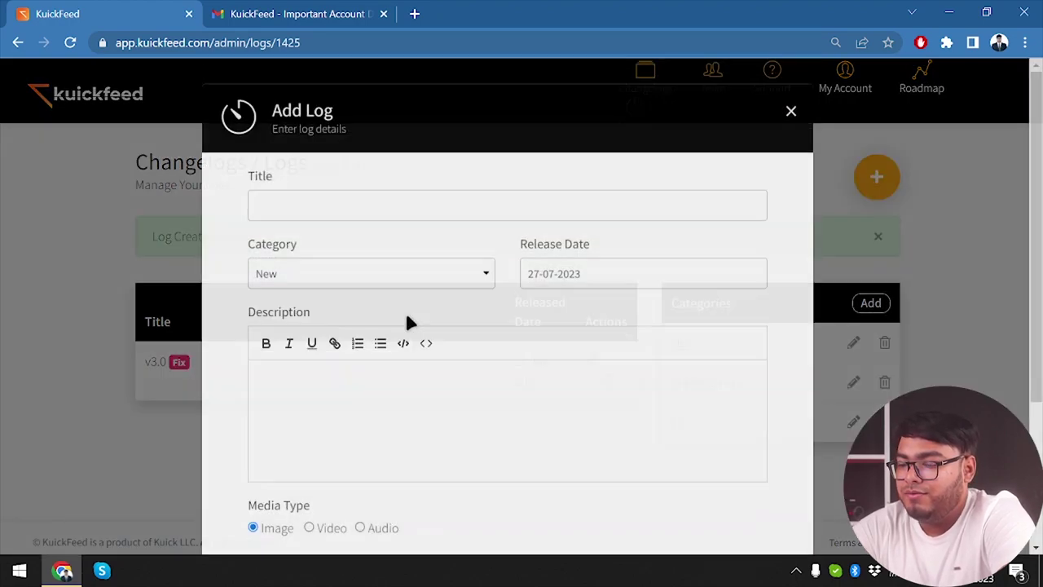
pyautogui.click(311, 269)
pyautogui.write('v3.1')
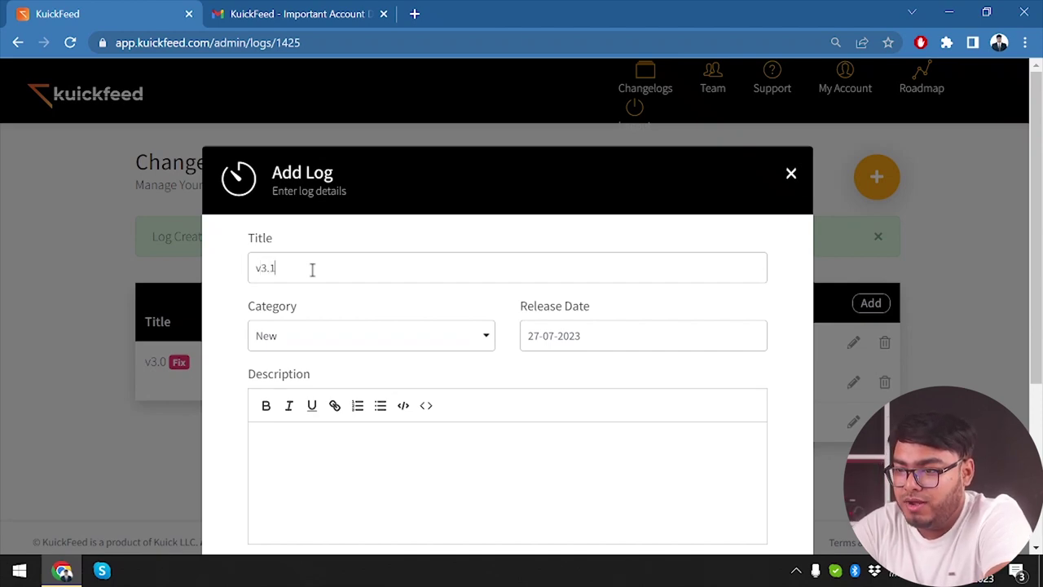
pyautogui.click(340, 337)
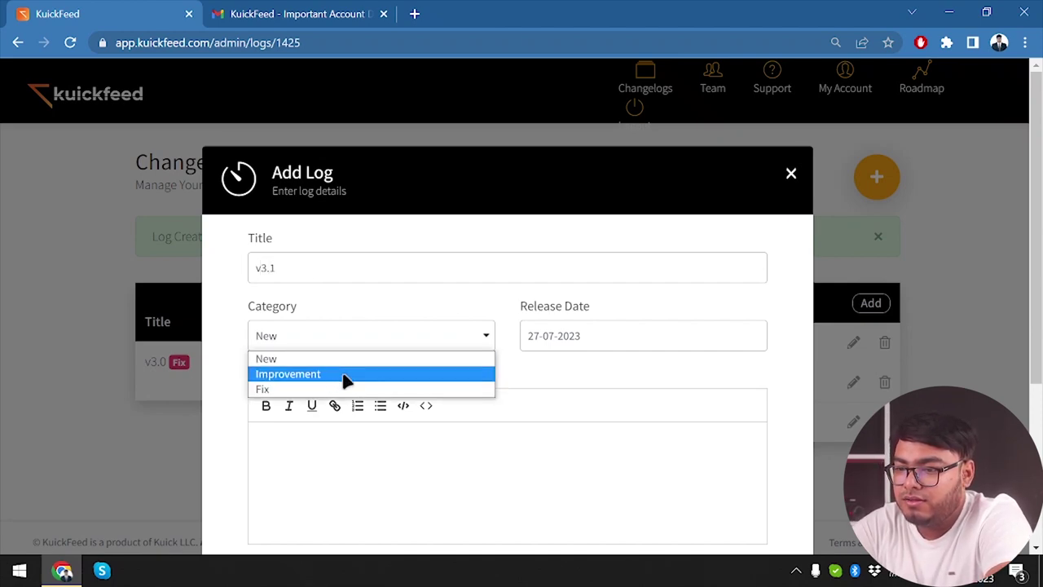
pyautogui.click(358, 375)
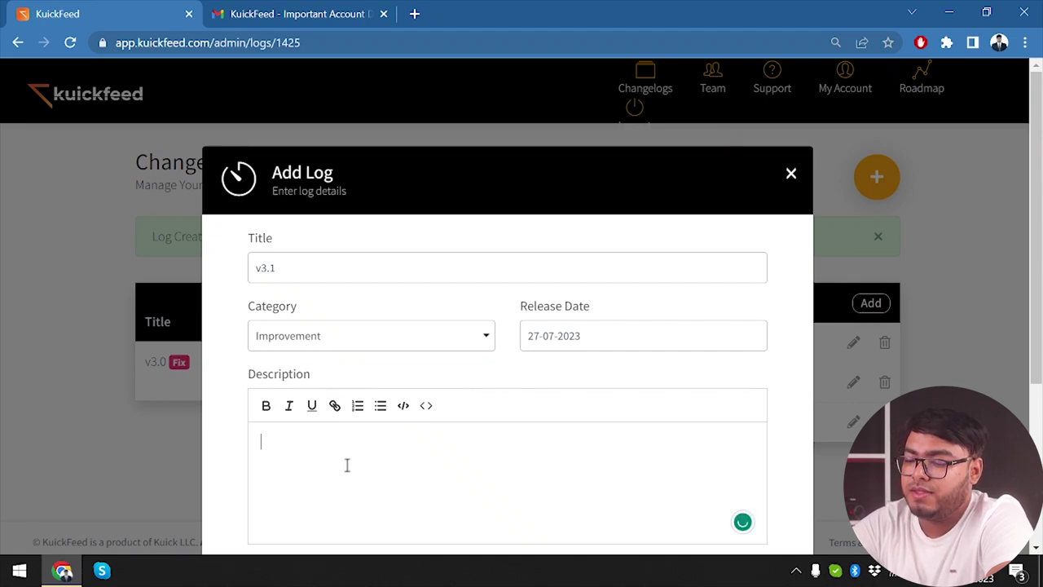
pyautogui.write('you')
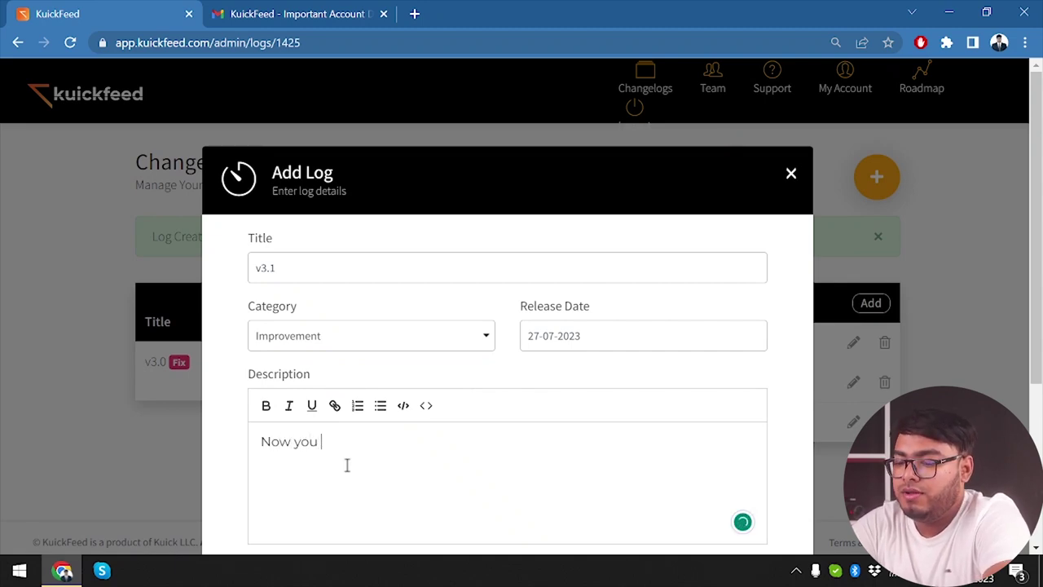
pyautogui.write(' are gonna ')
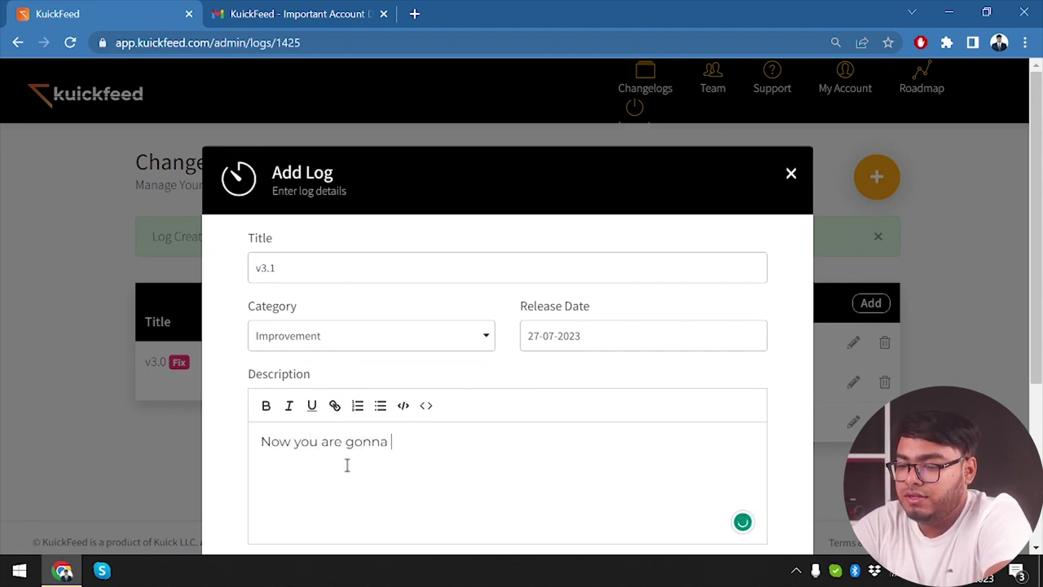
pyautogui.write('get better sugges')
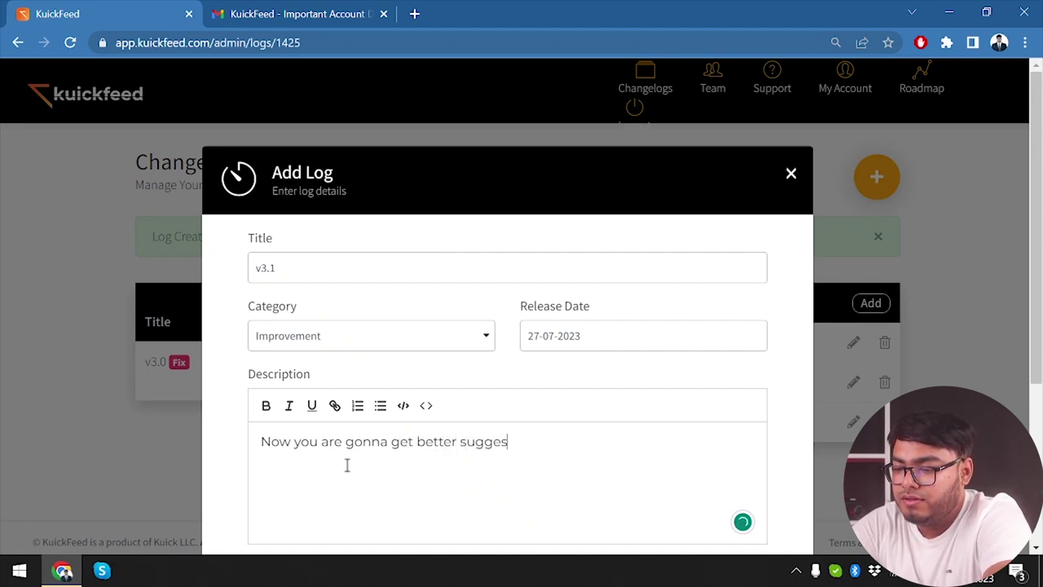
pyautogui.write('tions af')
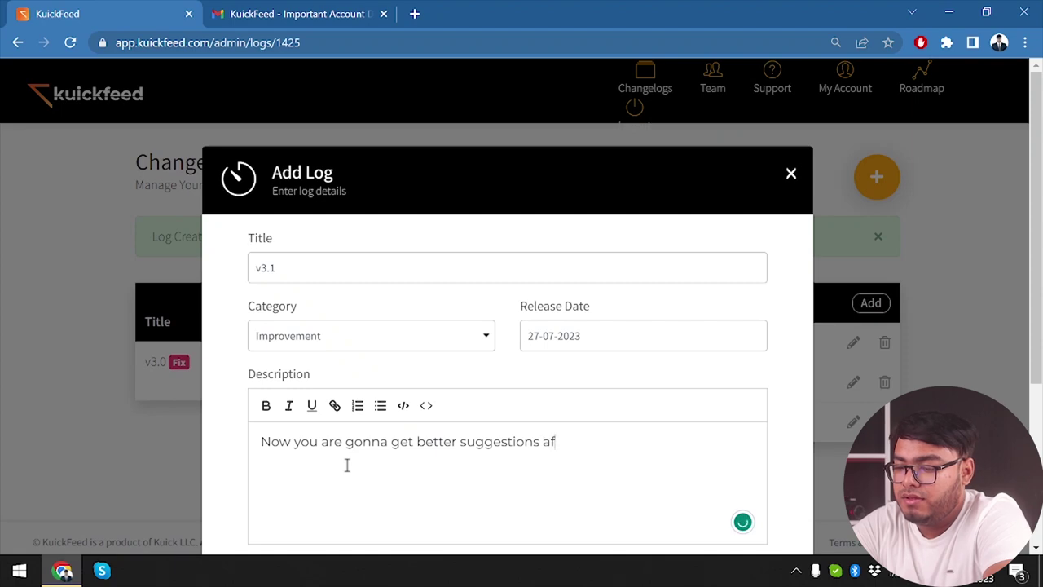
pyautogui.write('ter you read ')
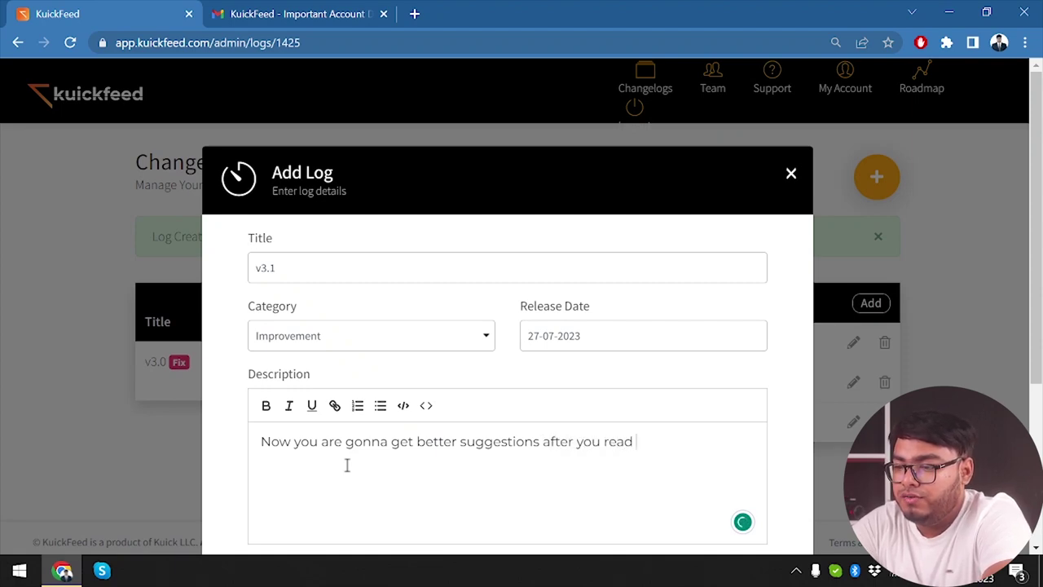
pyautogui.write('an article.')
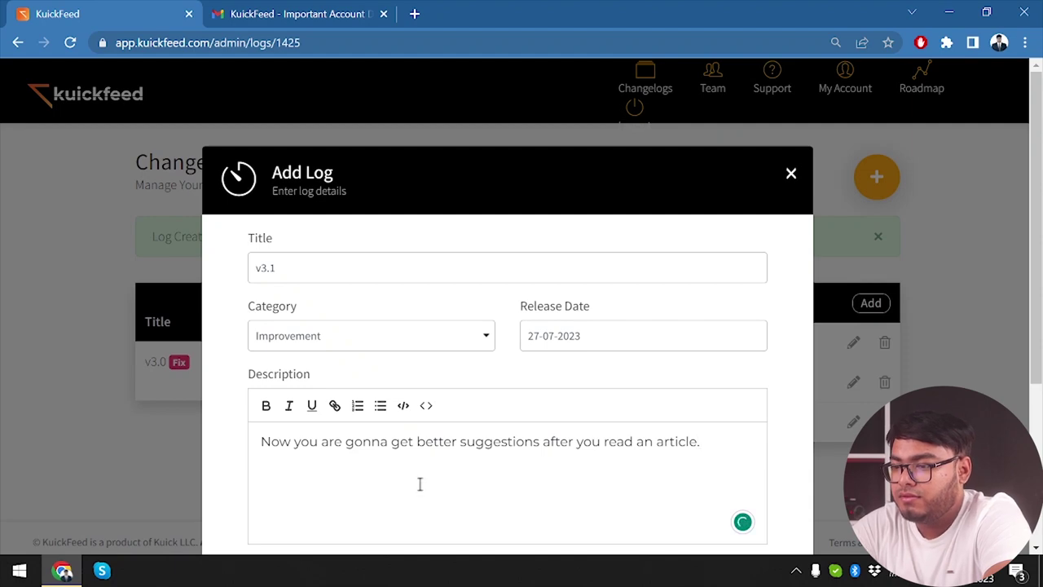
# Step: Set the v3.1 release date to 29 July 2023 and save it as published
pyautogui.scroll(-3, 419, 485)
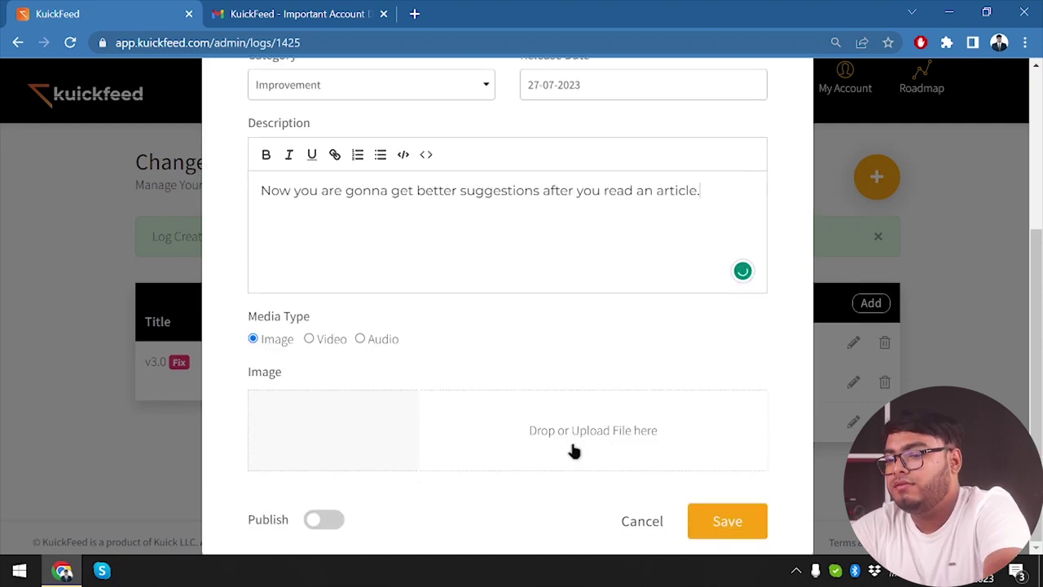
pyautogui.scroll(2, 600, 396)
pyautogui.click(619, 223)
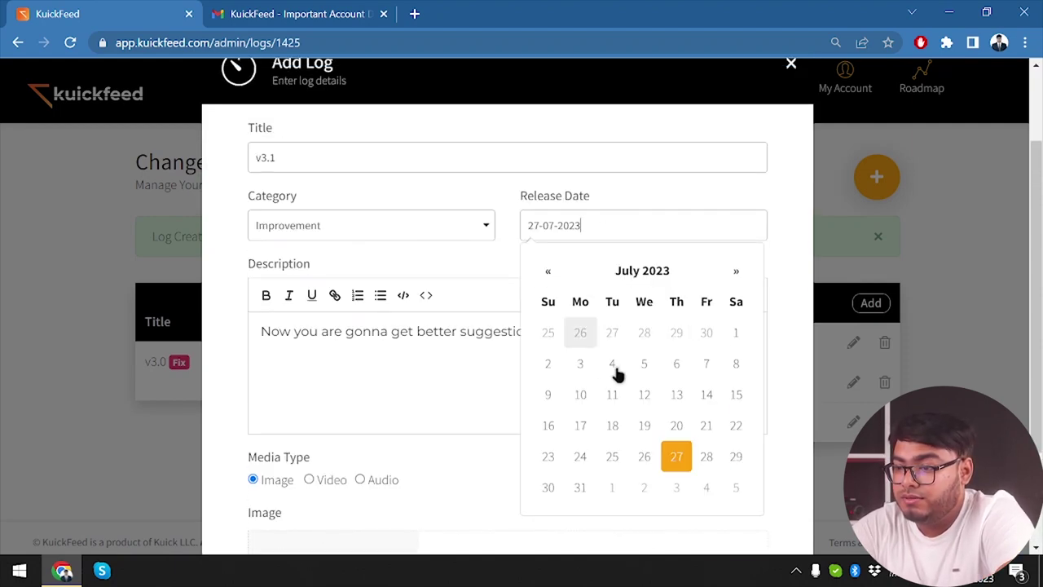
pyautogui.click(729, 466)
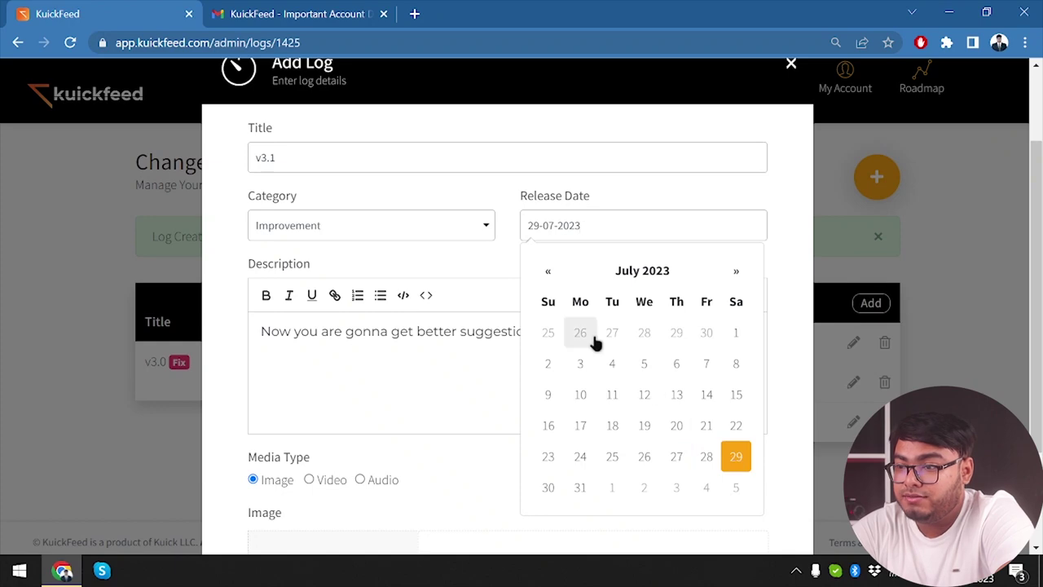
pyautogui.click(489, 252)
pyautogui.scroll(-3, 659, 459)
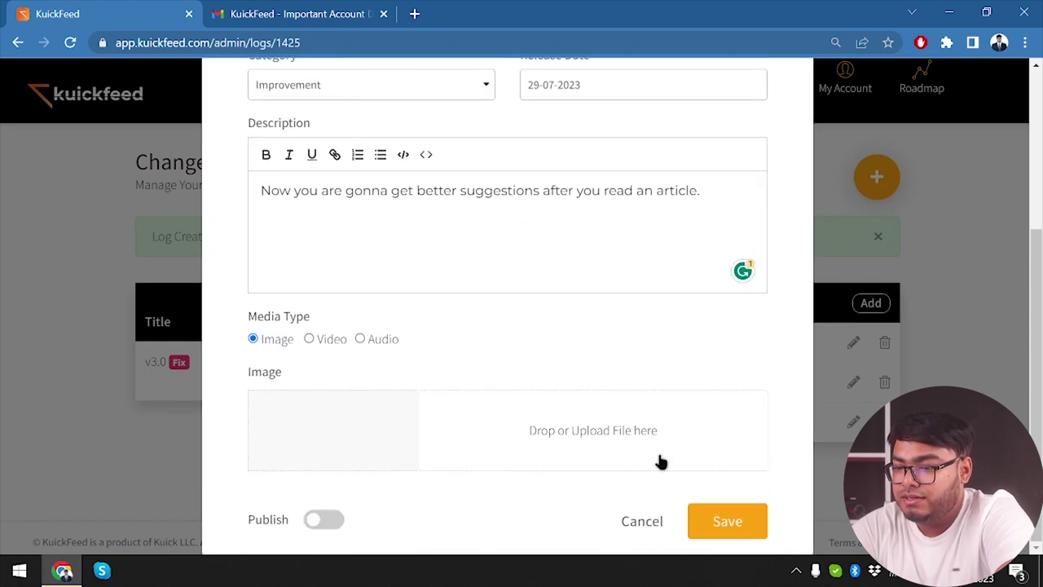
pyautogui.click(317, 522)
pyautogui.click(736, 529)
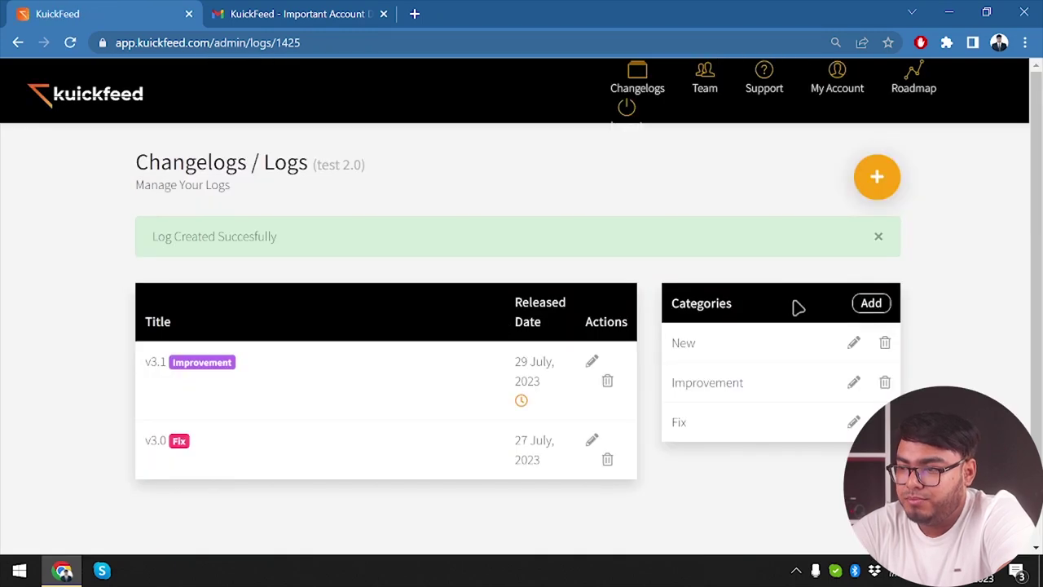
# Step: Add a v.40 log in the New category about enjoying all the new articles
pyautogui.click(877, 180)
pyautogui.click(317, 334)
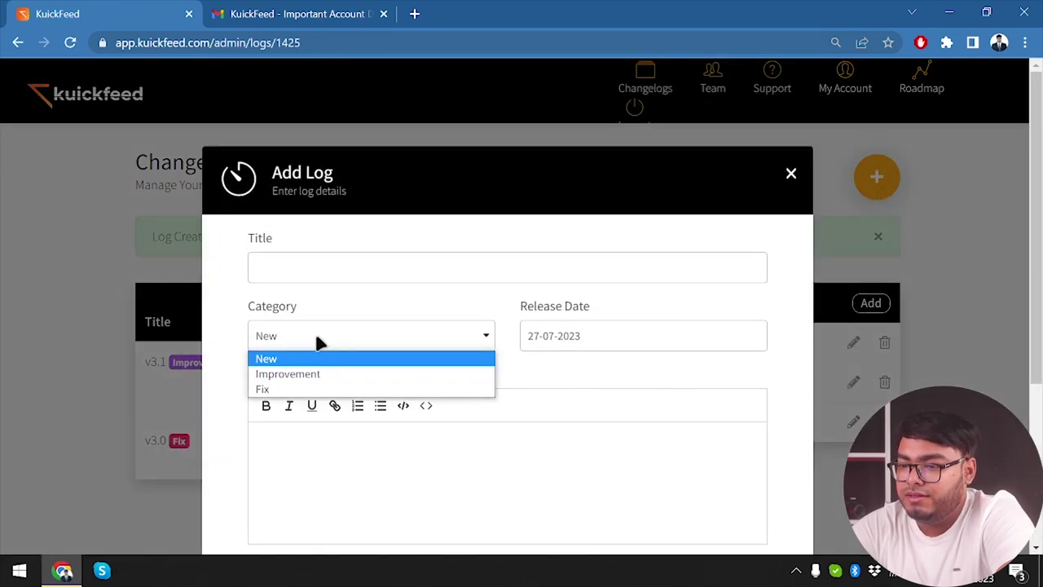
pyautogui.click(429, 256)
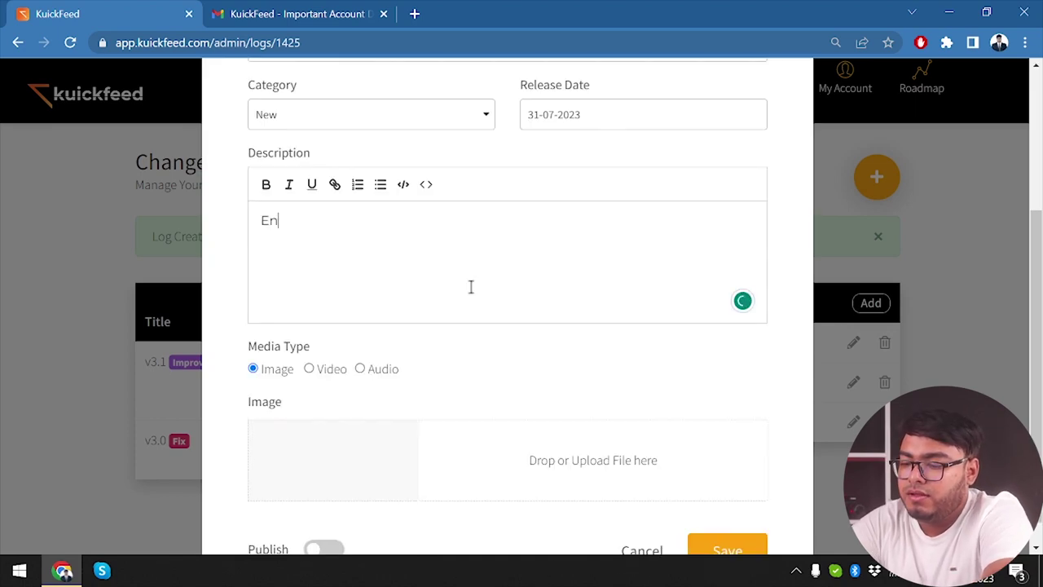
pyautogui.write('joy all the ')
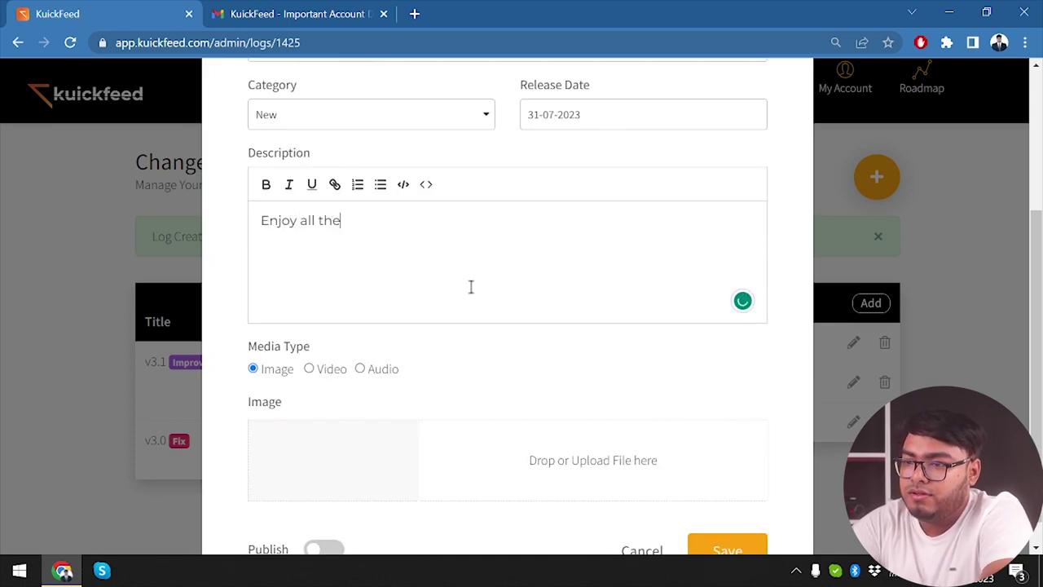
pyautogui.write('new ')
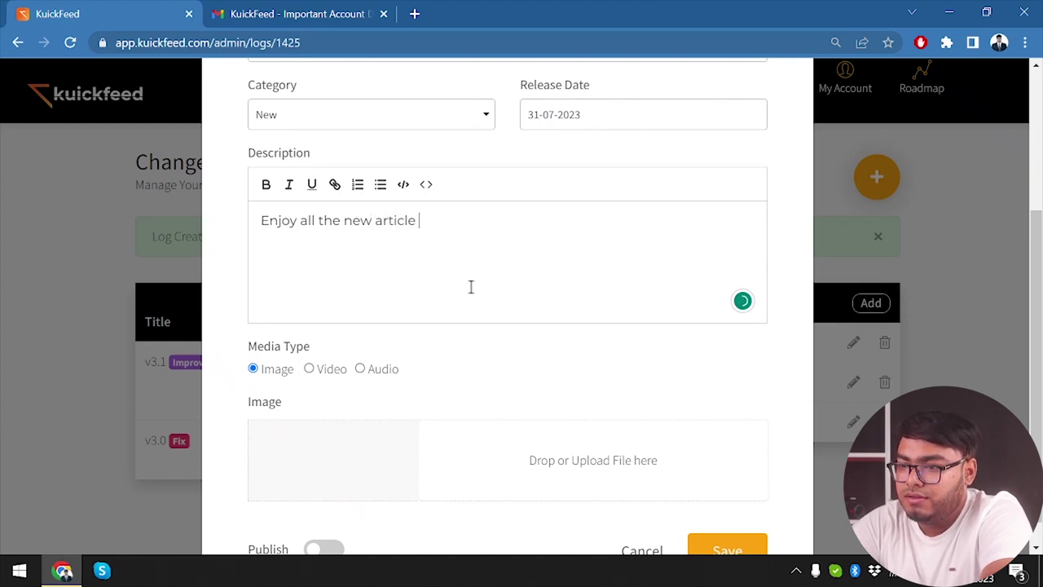
pyautogui.write('articles out there.')
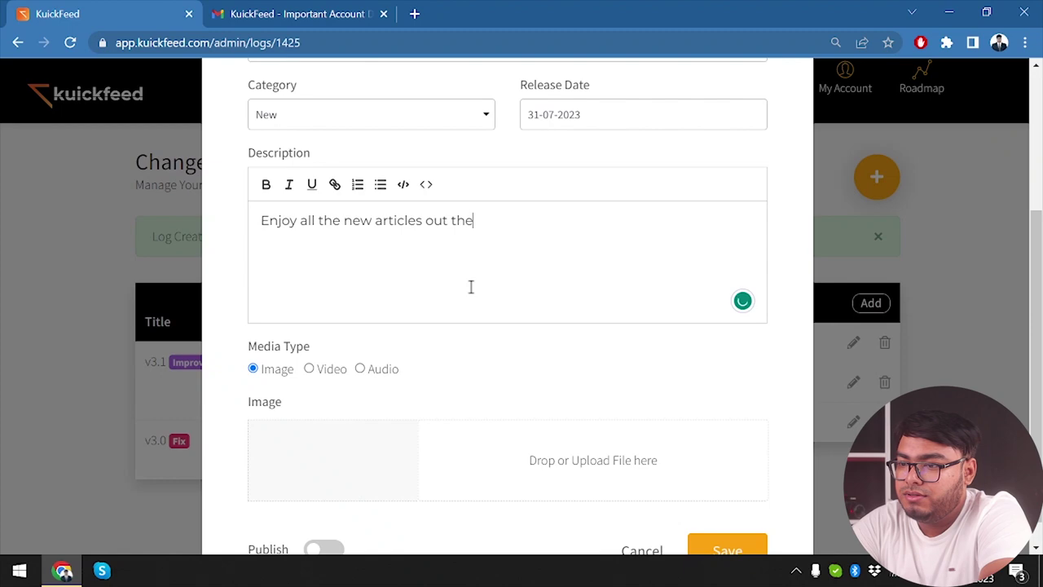
pyautogui.scroll(-1, 735, 517)
pyautogui.click(736, 519)
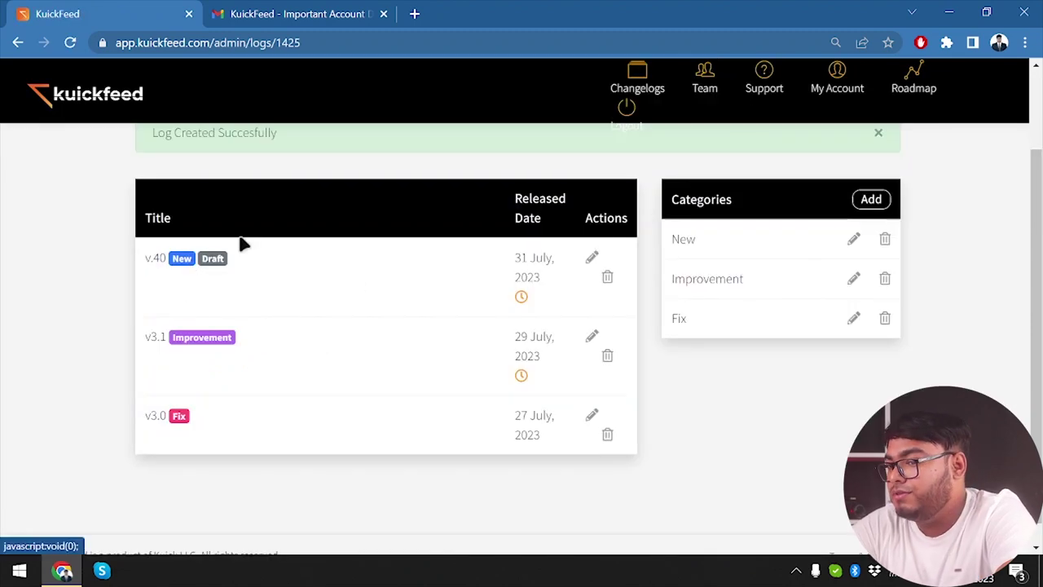
# Step: Reopen the v.40 log and save it as published instead of a draft
pyautogui.click(591, 257)
pyautogui.scroll(-3, 440, 363)
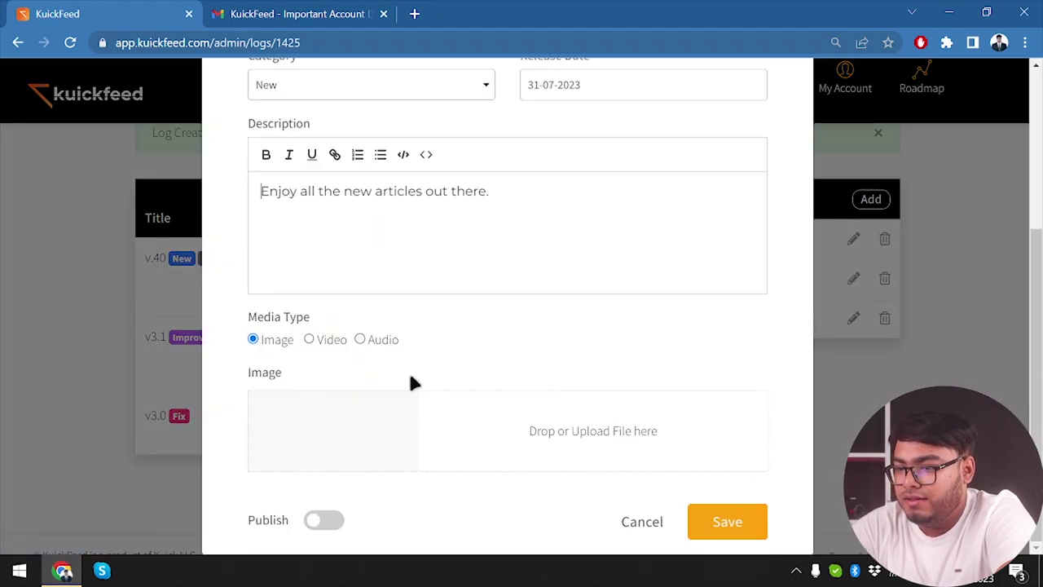
pyautogui.click(327, 526)
pyautogui.click(730, 526)
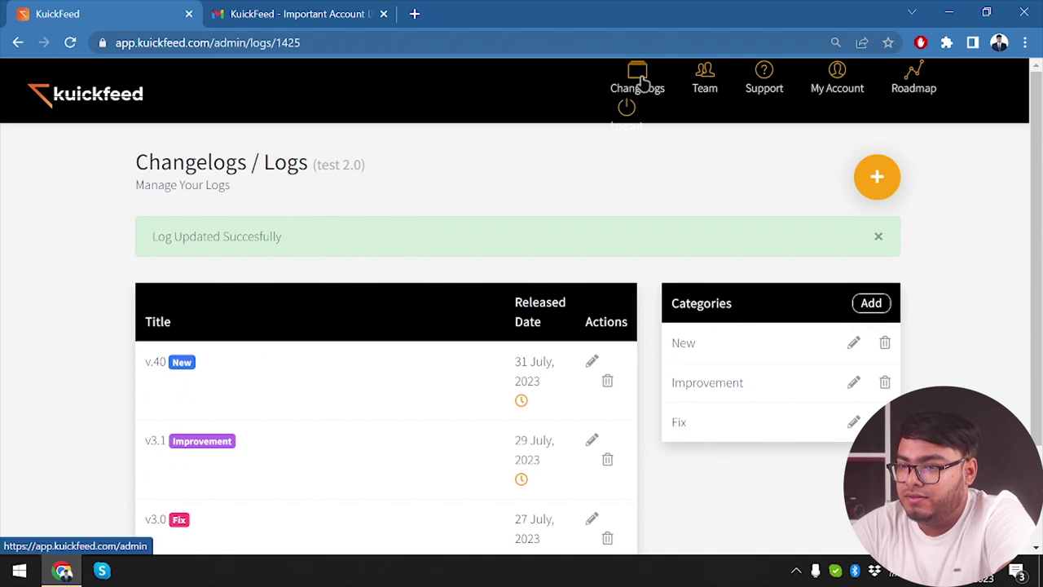
# Step: View the live public changelog page, then return to the KuickFeed admin
pyautogui.click(639, 80)
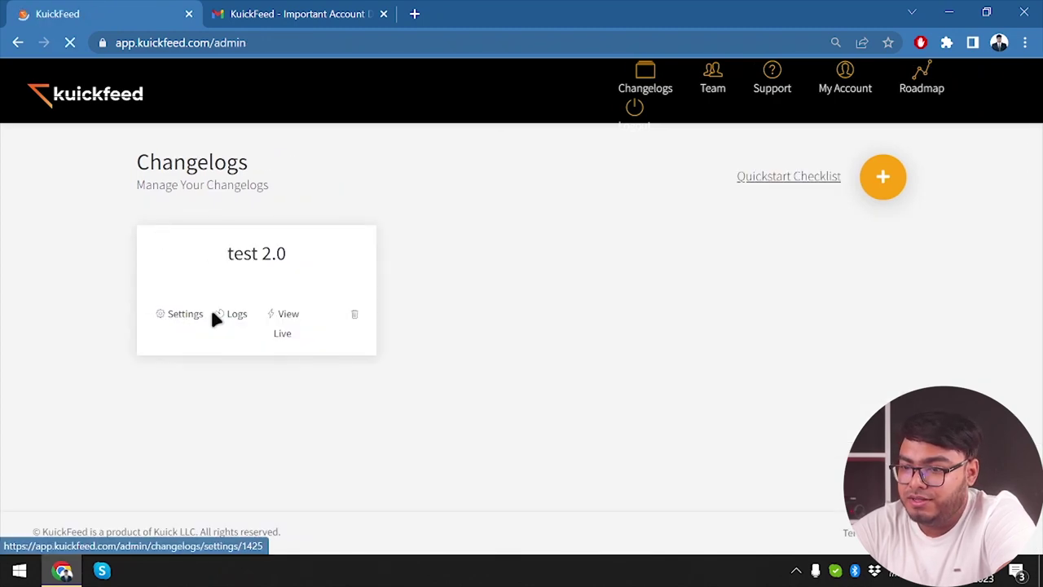
pyautogui.click(280, 318)
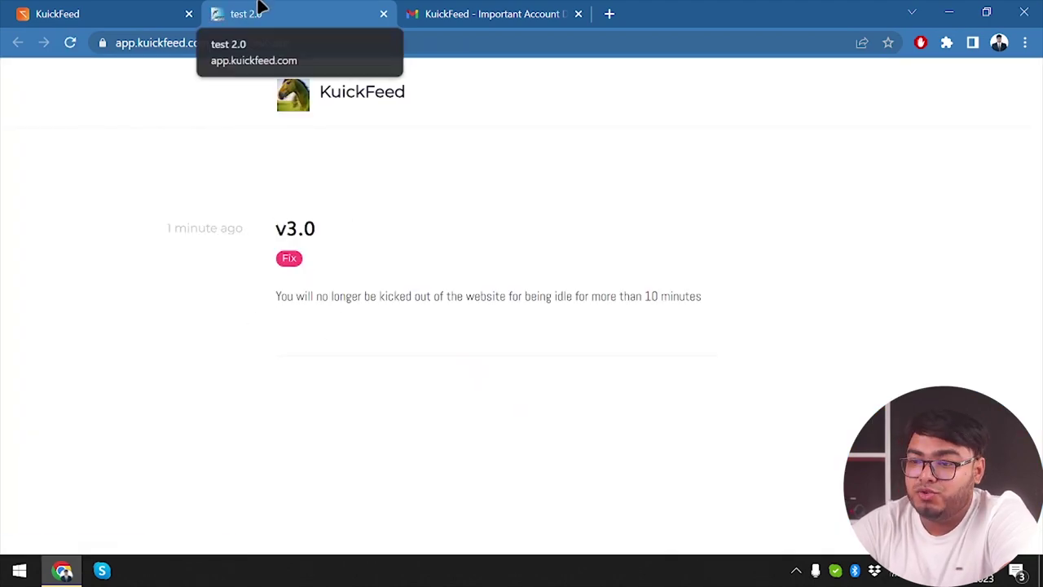
pyautogui.click(106, 10)
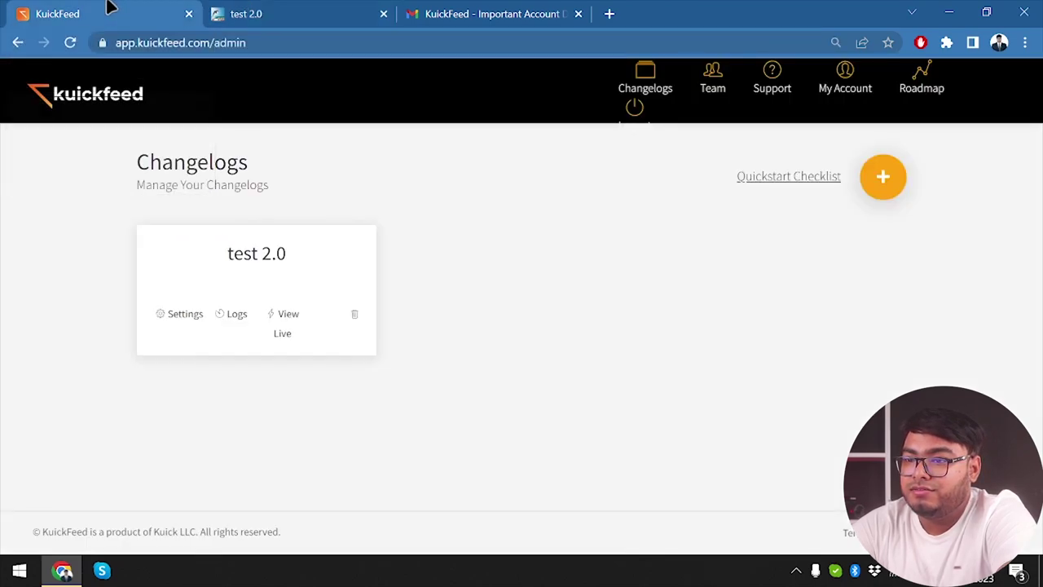
# Step: Open the test 2.0 logs and inspect the v3.1 entry without changing it
pyautogui.click(229, 315)
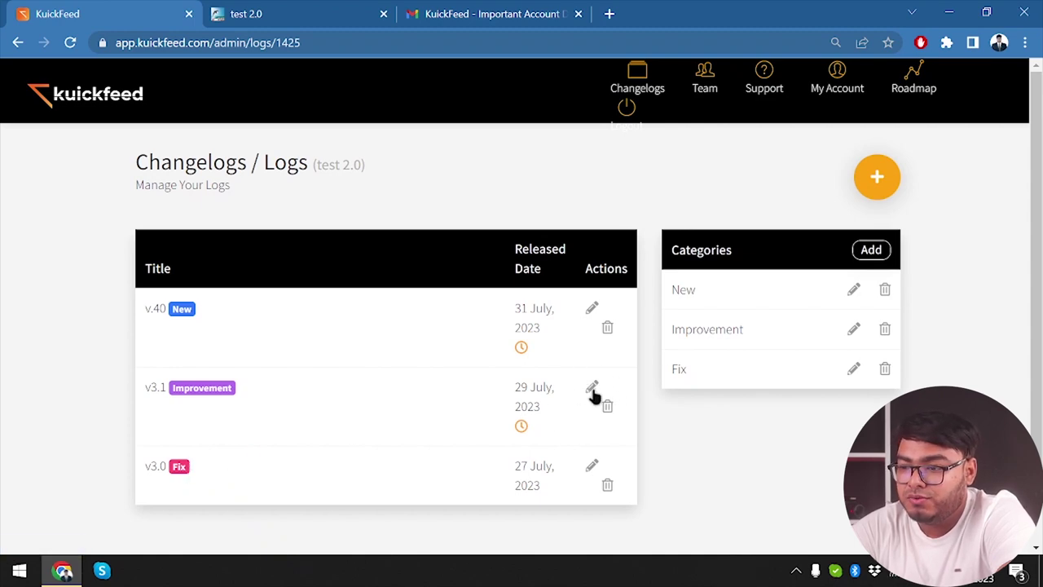
pyautogui.click(591, 388)
pyautogui.scroll(-3, 464, 358)
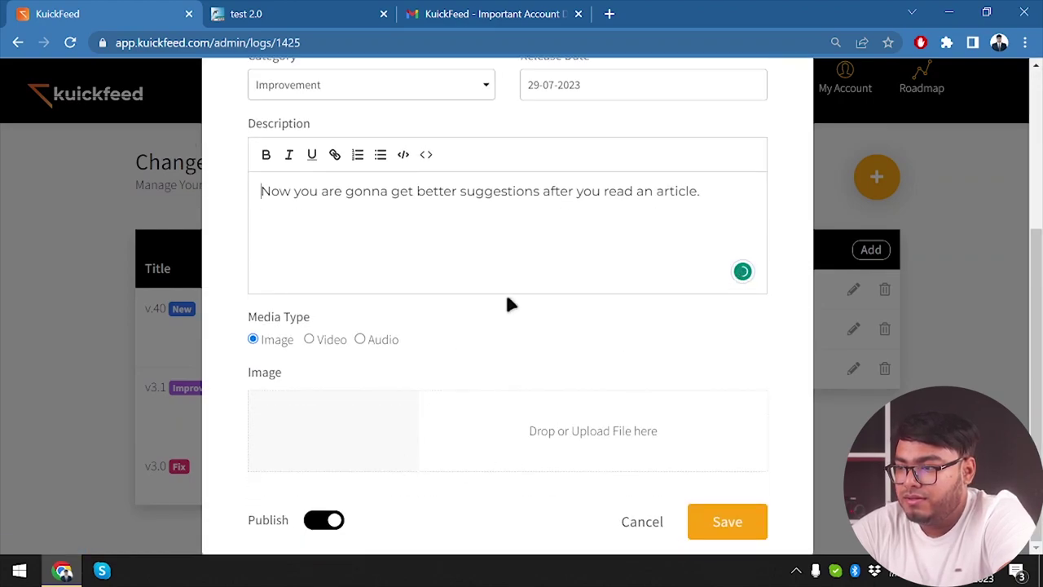
pyautogui.click(901, 351)
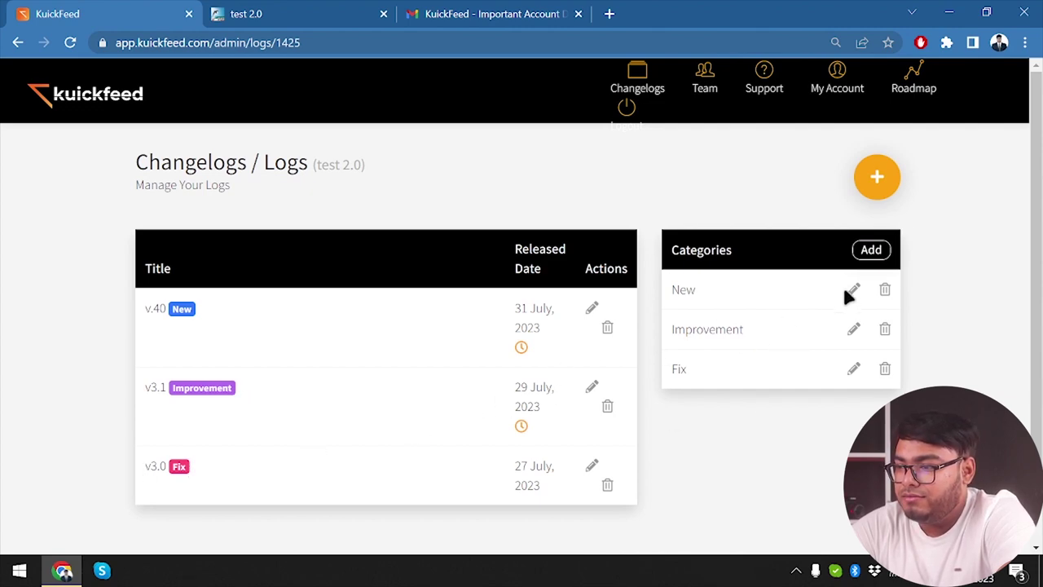
# Step: Add a new log category titled 'Annoucement'
pyautogui.click(872, 255)
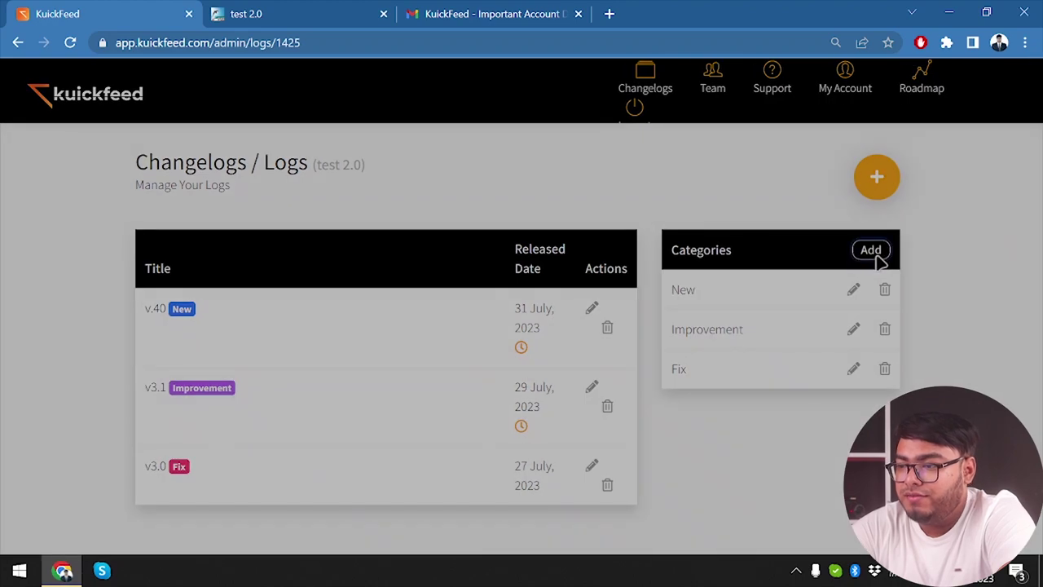
pyautogui.click(472, 300)
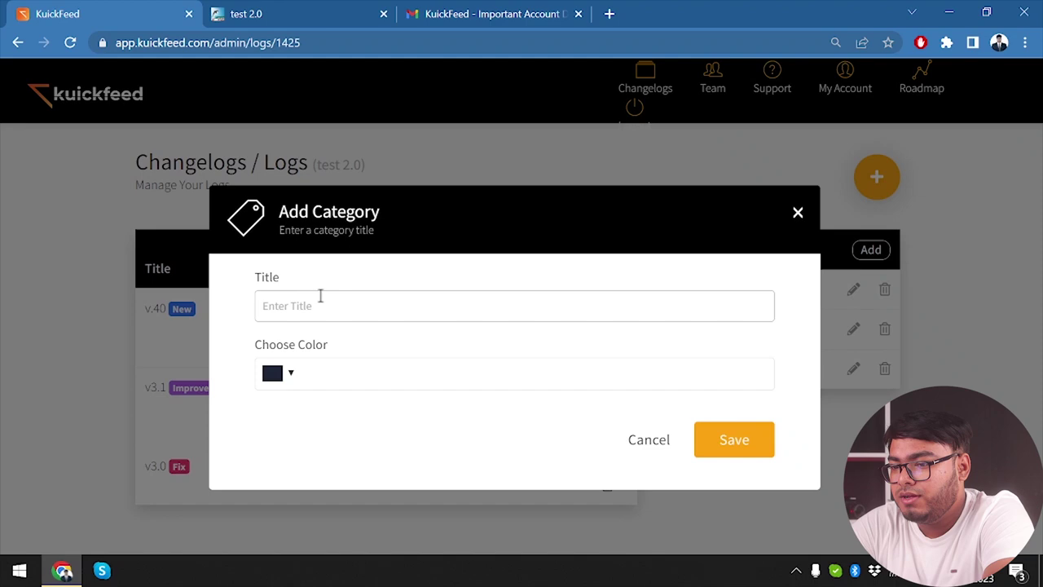
pyautogui.write('Anno')
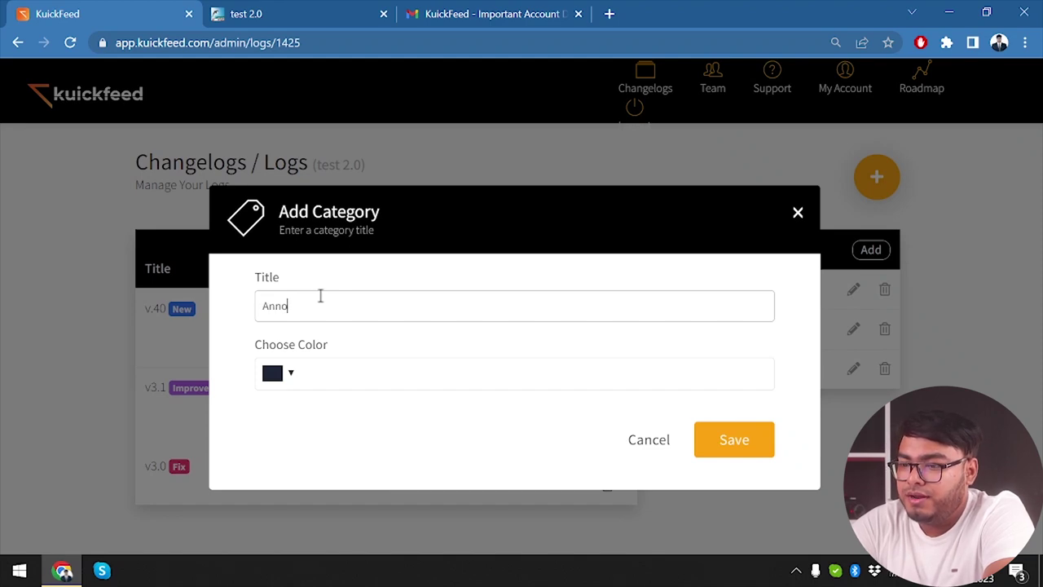
pyautogui.write('ucement')
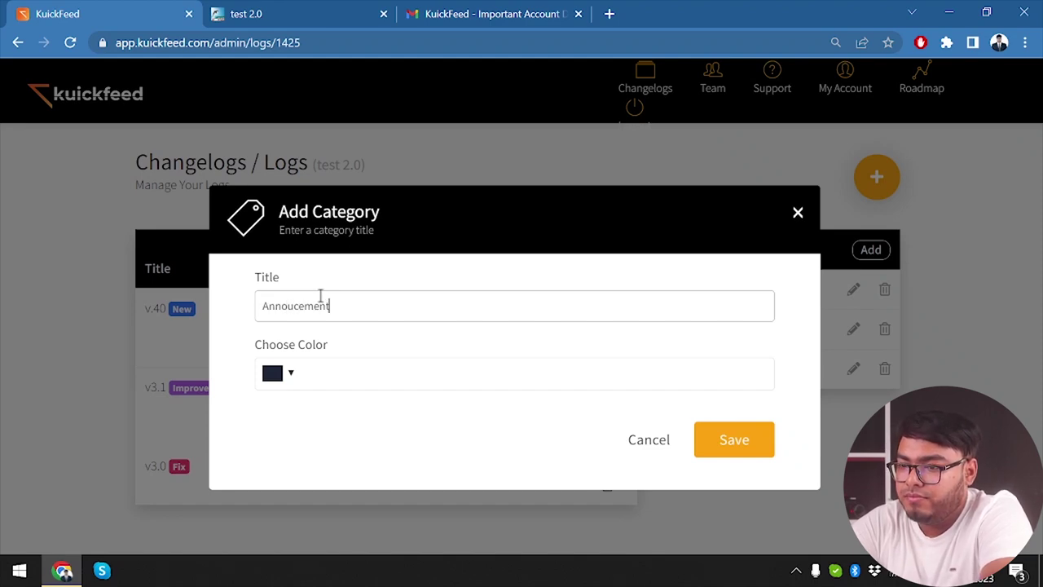
pyautogui.press('Return')
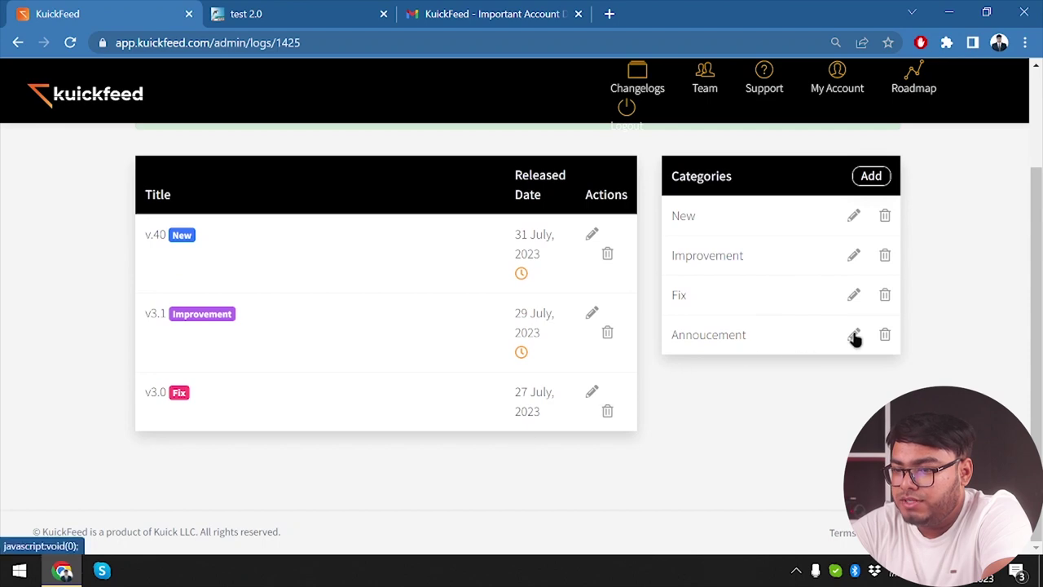
# Step: Give the Annoucement category the yellow colour #fee73b and save it
pyautogui.click(853, 334)
pyautogui.click(372, 382)
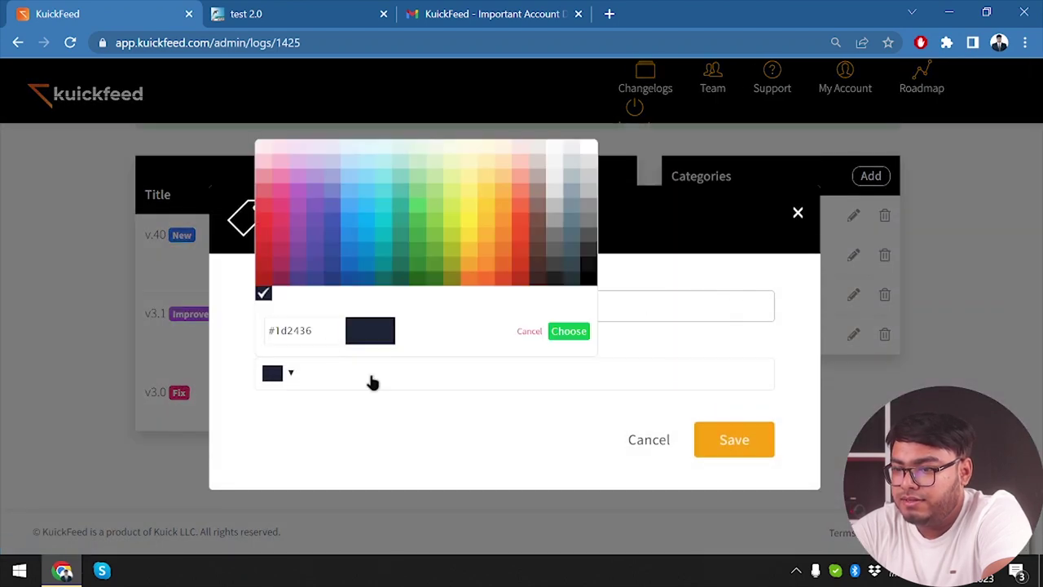
pyautogui.click(469, 218)
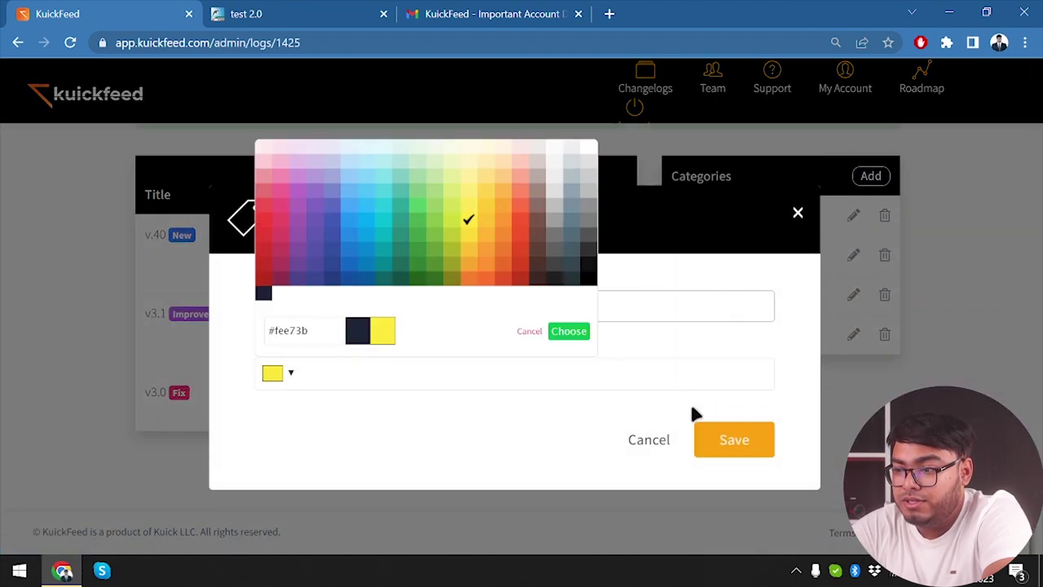
pyautogui.click(727, 438)
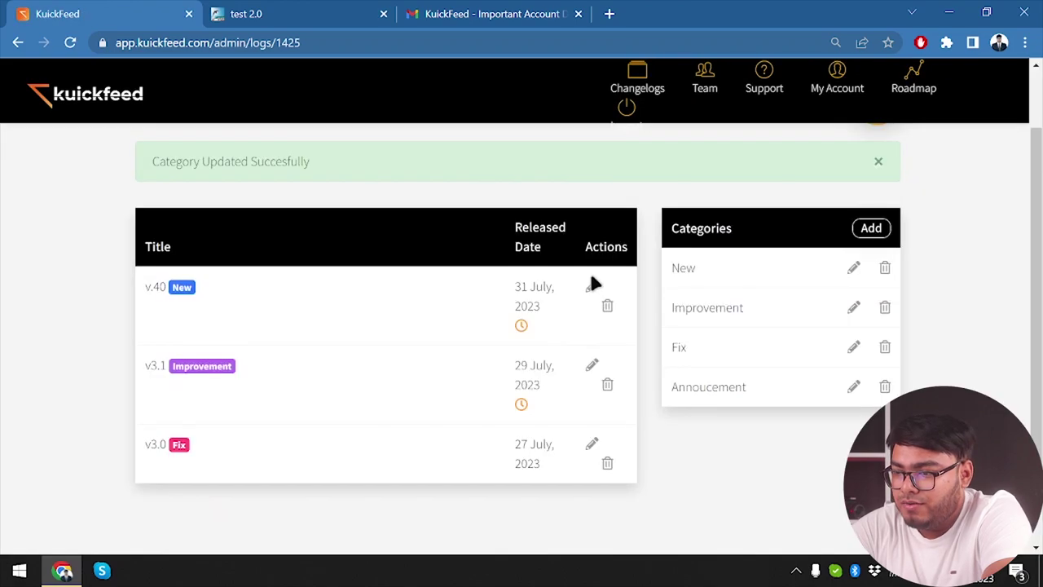
# Step: Fix the misplaced period so the v.40 log is titled v4.0, and save
pyautogui.click(589, 286)
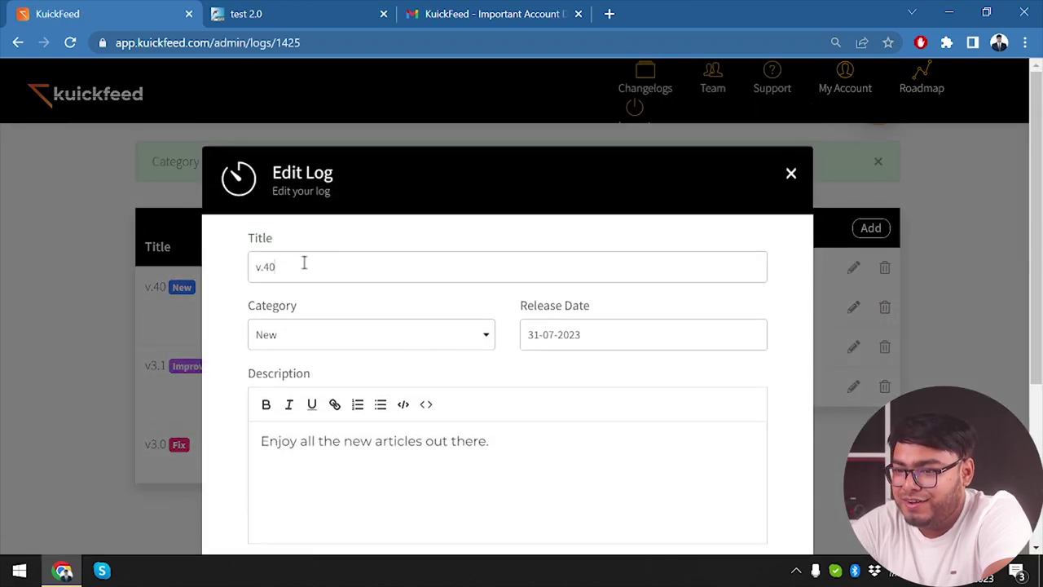
pyautogui.press('BackSpace')
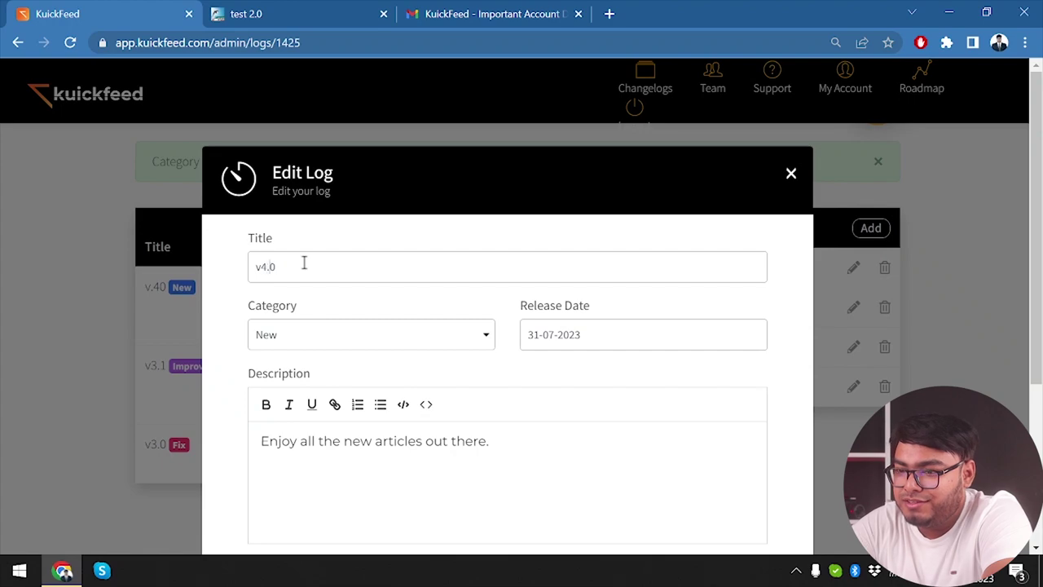
pyautogui.click(791, 175)
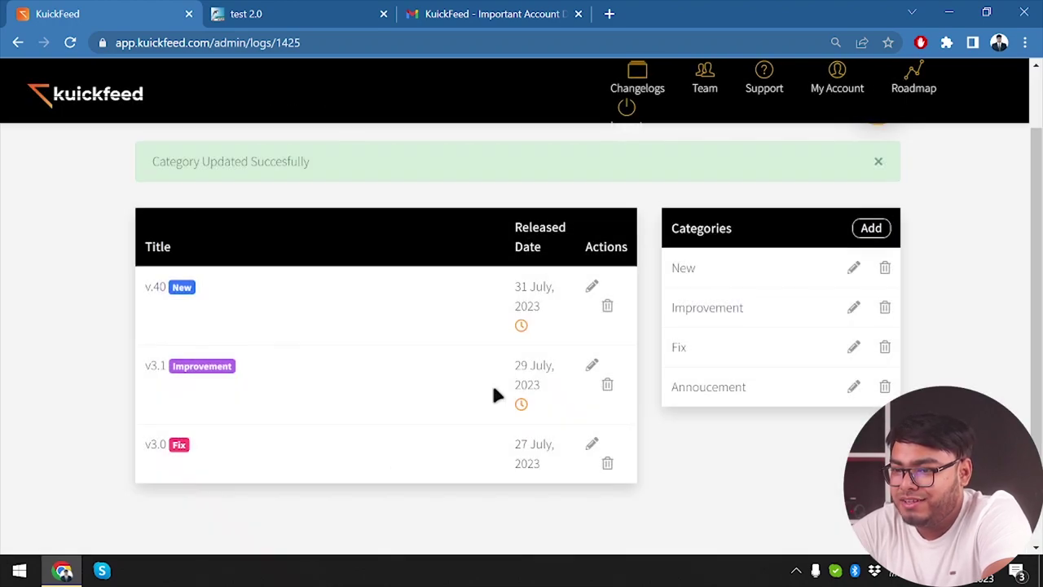
pyautogui.click(591, 288)
pyautogui.scroll(-3, 379, 256)
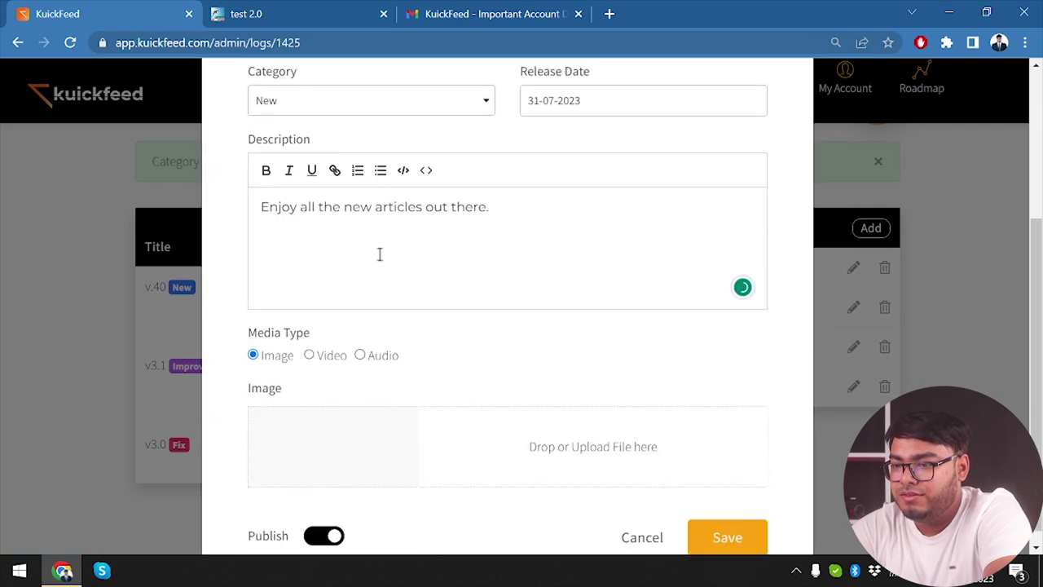
pyautogui.click(726, 519)
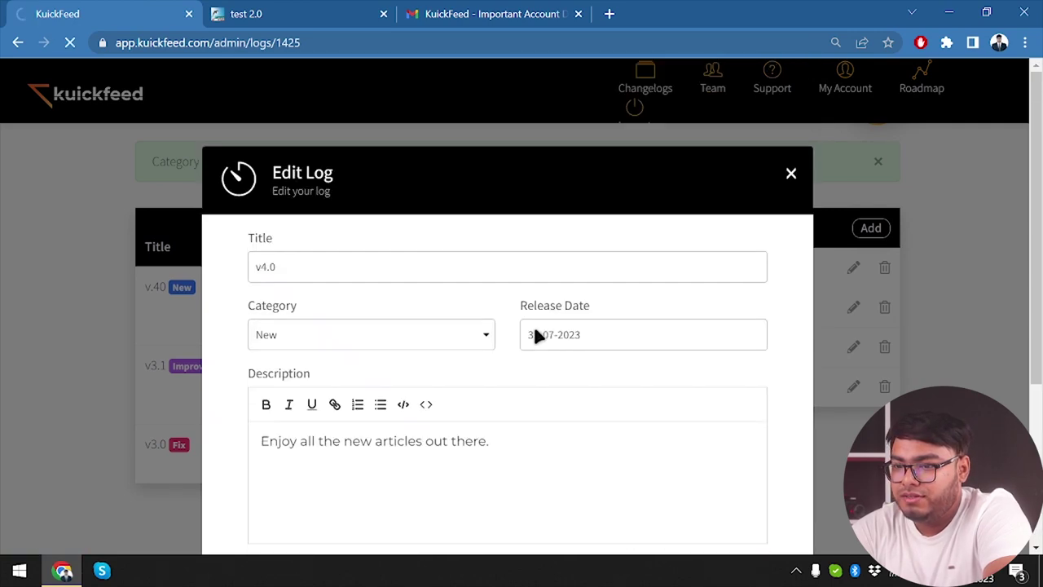
pyautogui.scroll(-2, 364, 334)
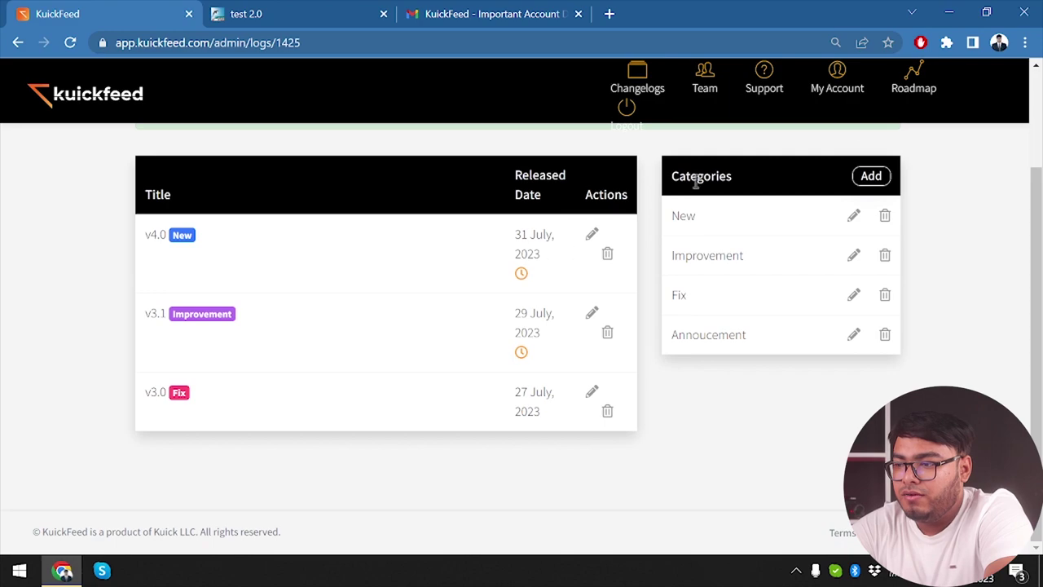
pyautogui.scroll(3, 494, 284)
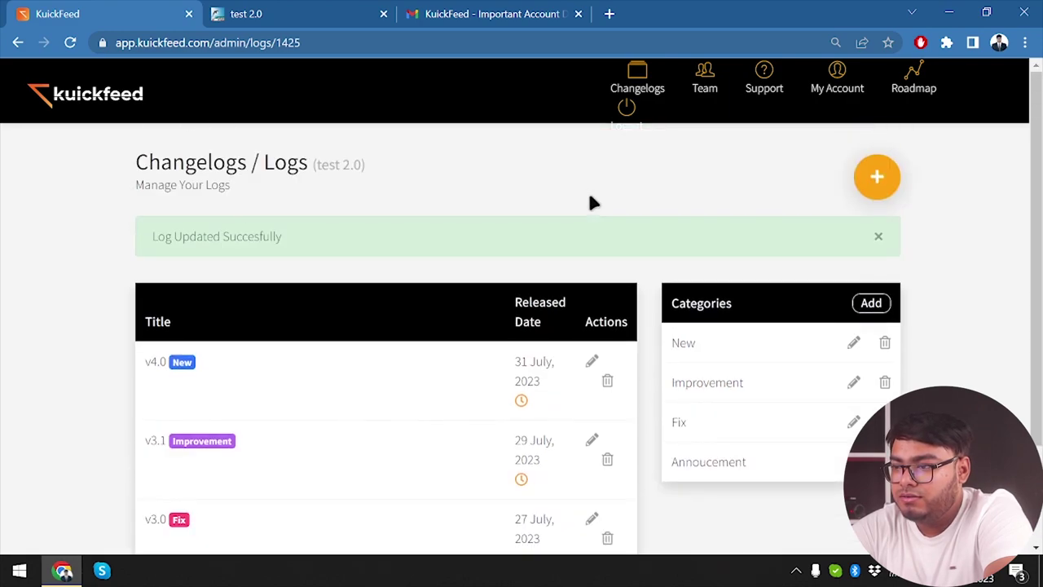
pyautogui.click(877, 181)
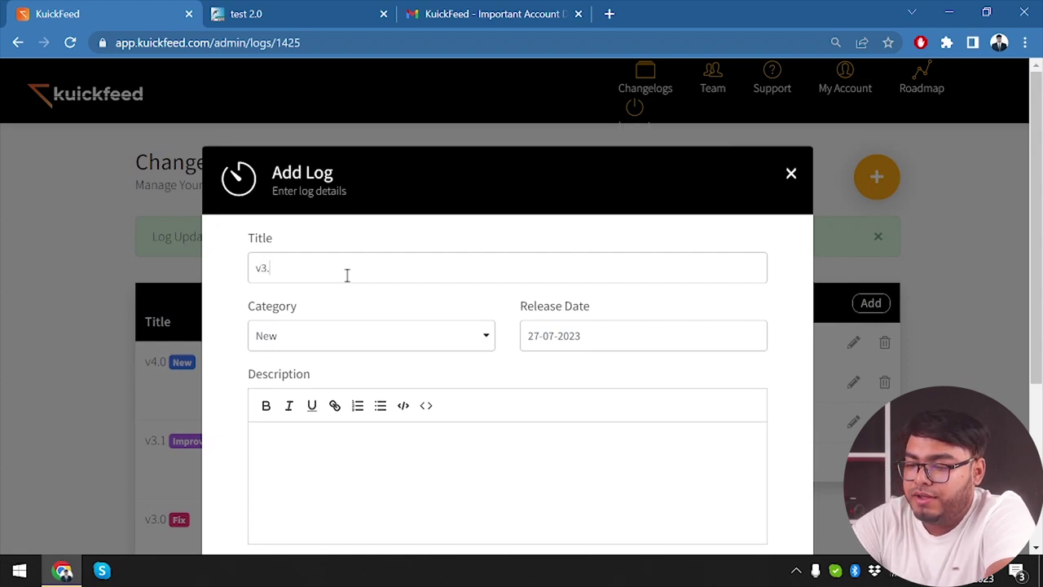
# Step: Save the v3.5 log as Annoucement offering new users 10% off all Lifetime deals
pyautogui.click(424, 341)
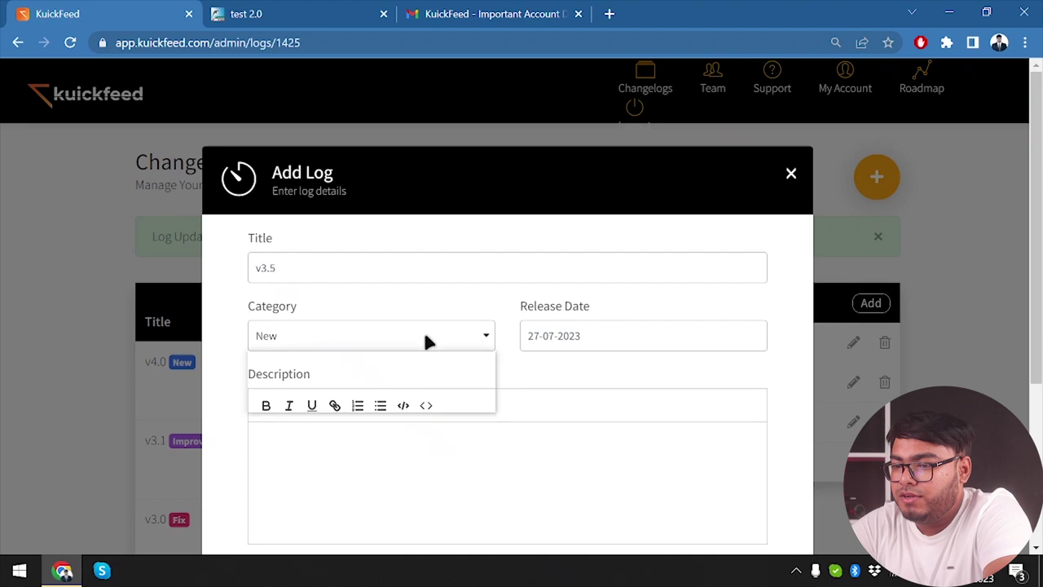
pyautogui.click(332, 410)
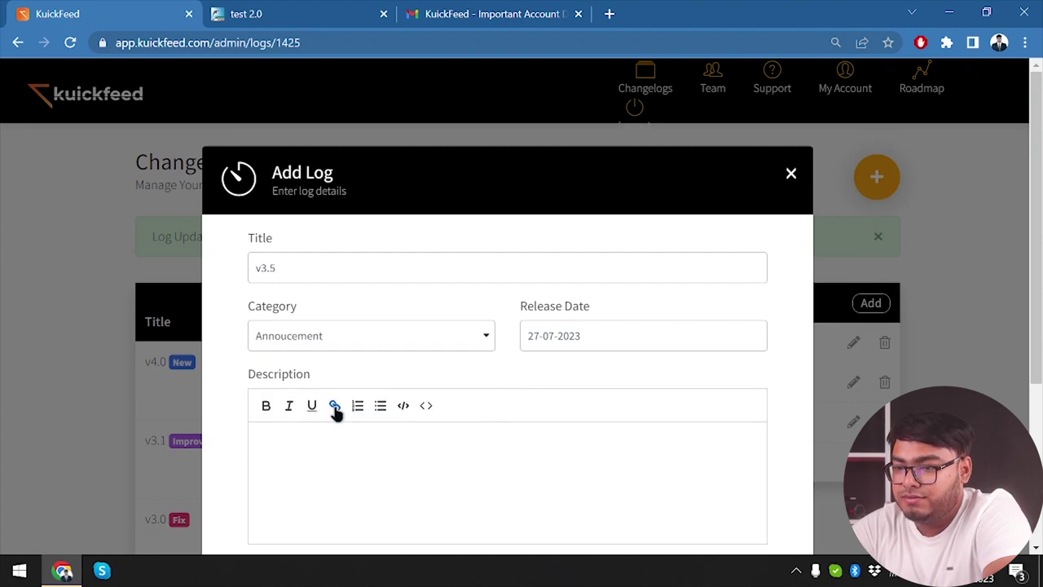
pyautogui.click(338, 461)
pyautogui.write('Welcome new usesr')
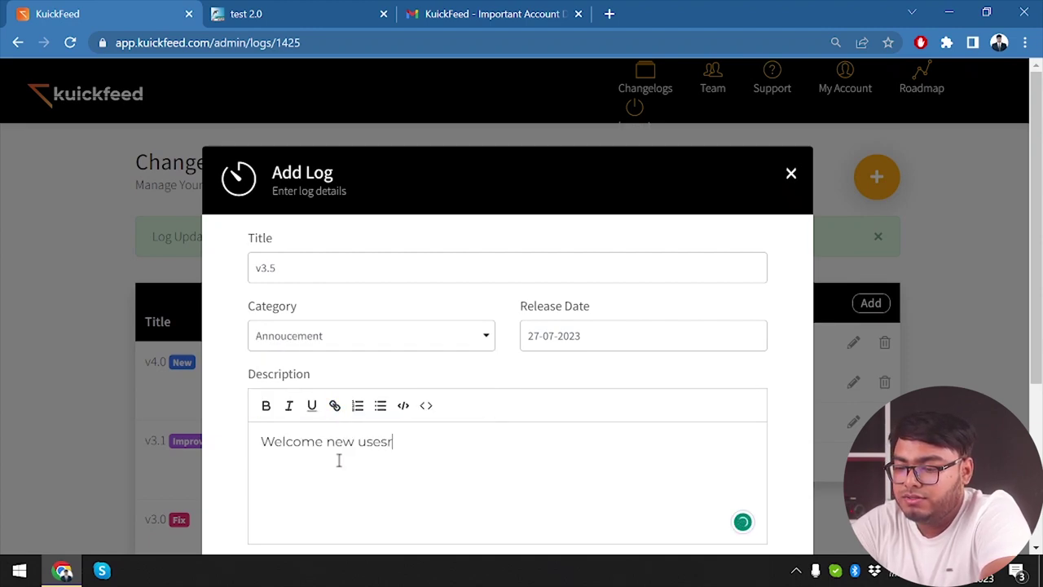
pyautogui.write(' you ge')
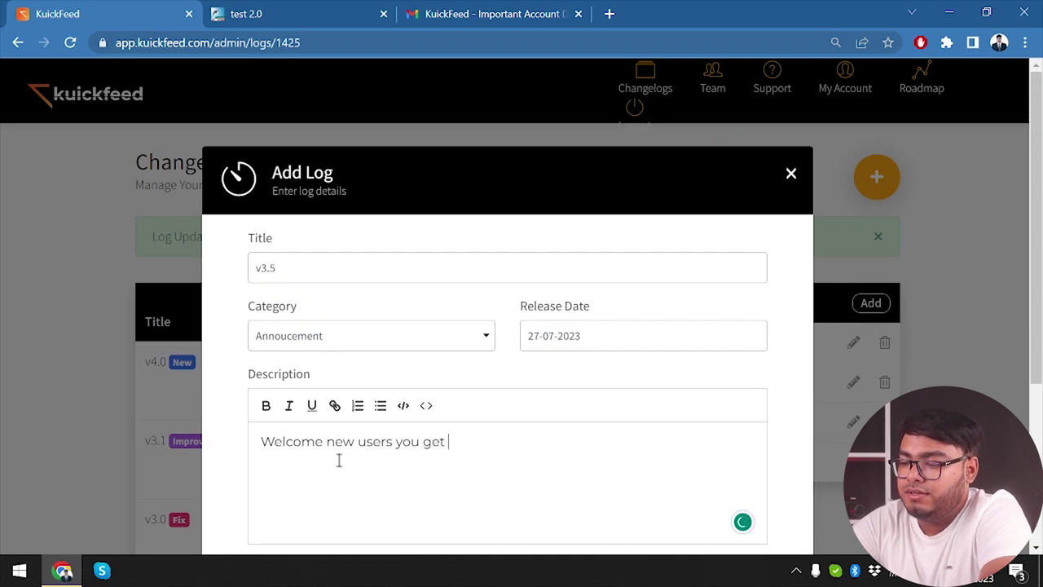
pyautogui.write('t 10% discount on all')
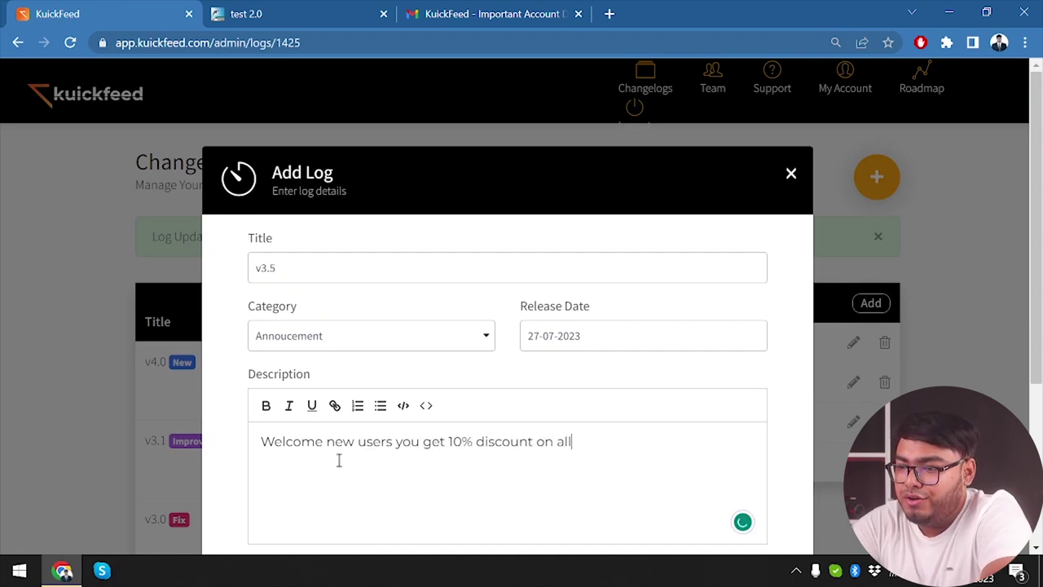
pyautogui.write(' Lifetim')
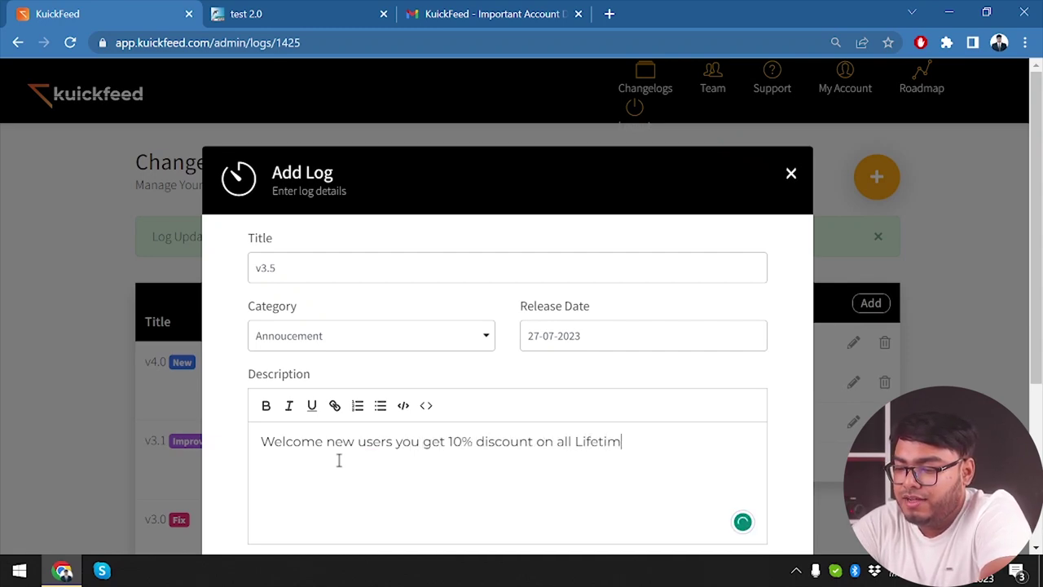
pyautogui.write('e deals')
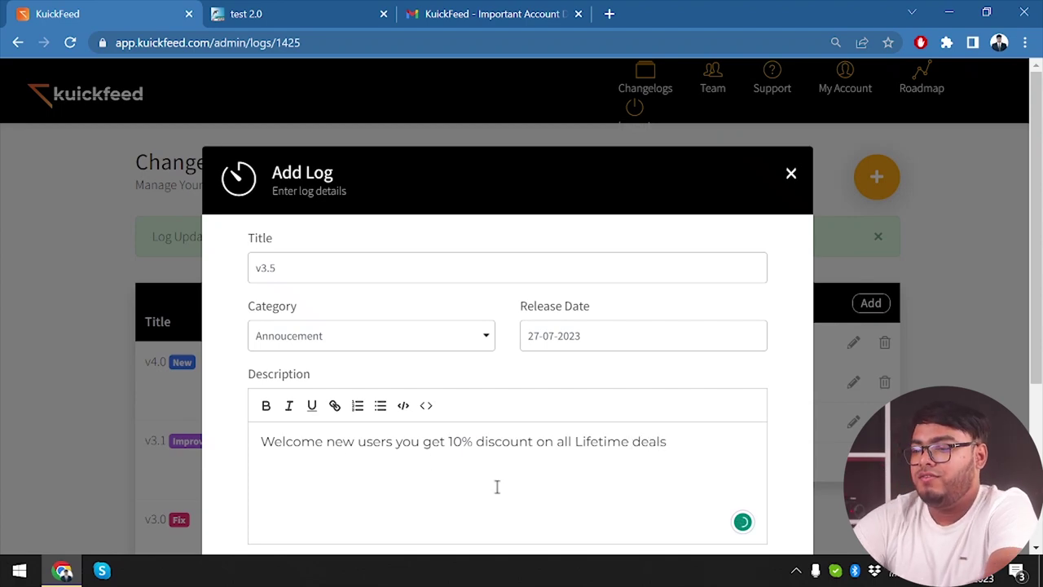
pyautogui.scroll(-3, 496, 487)
pyautogui.click(728, 550)
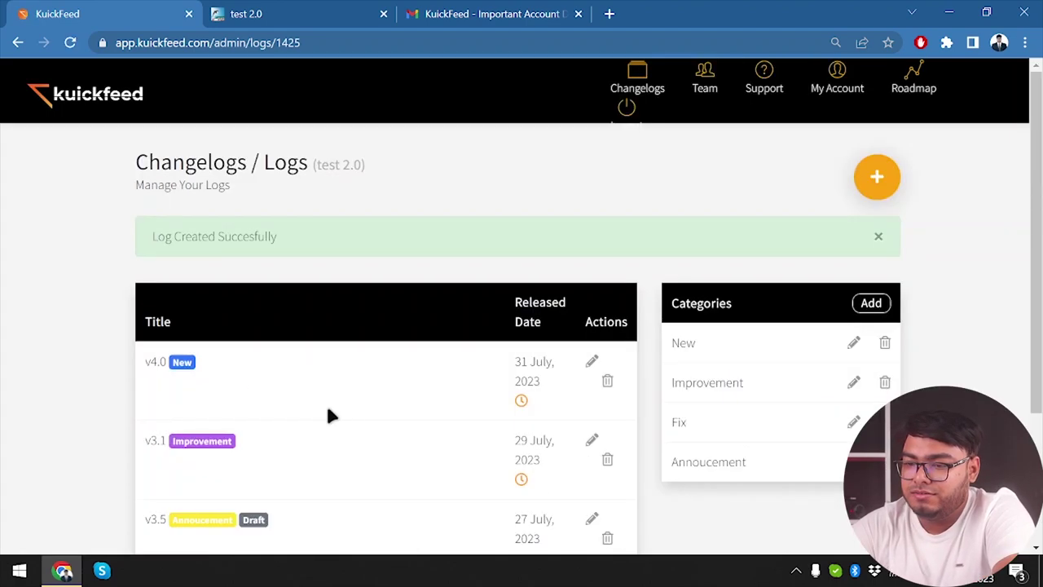
# Step: Switch the v3.5 log to published and save it
pyautogui.scroll(-3, 425, 422)
pyautogui.click(593, 381)
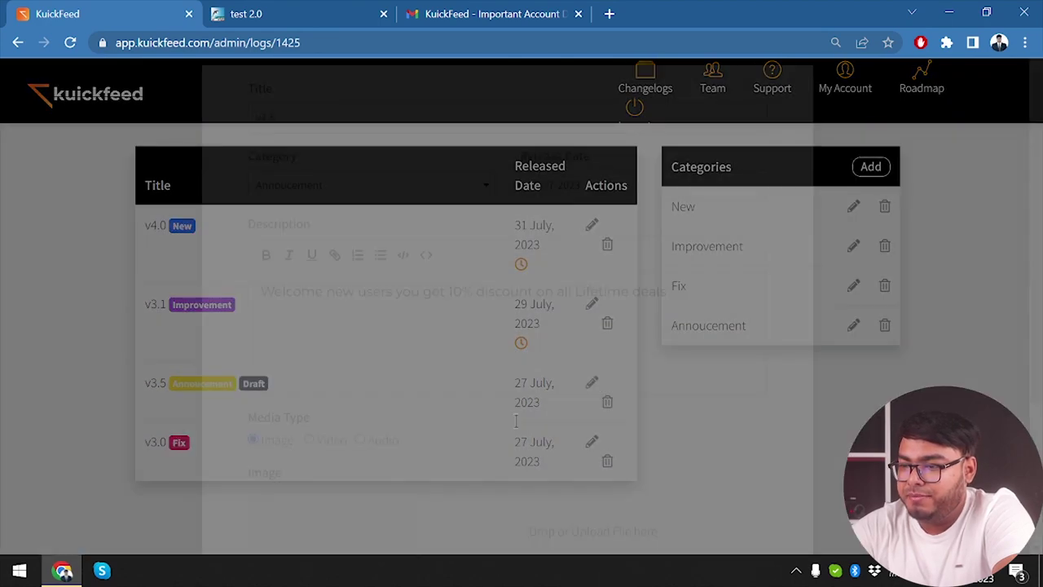
pyautogui.scroll(-2, 330, 428)
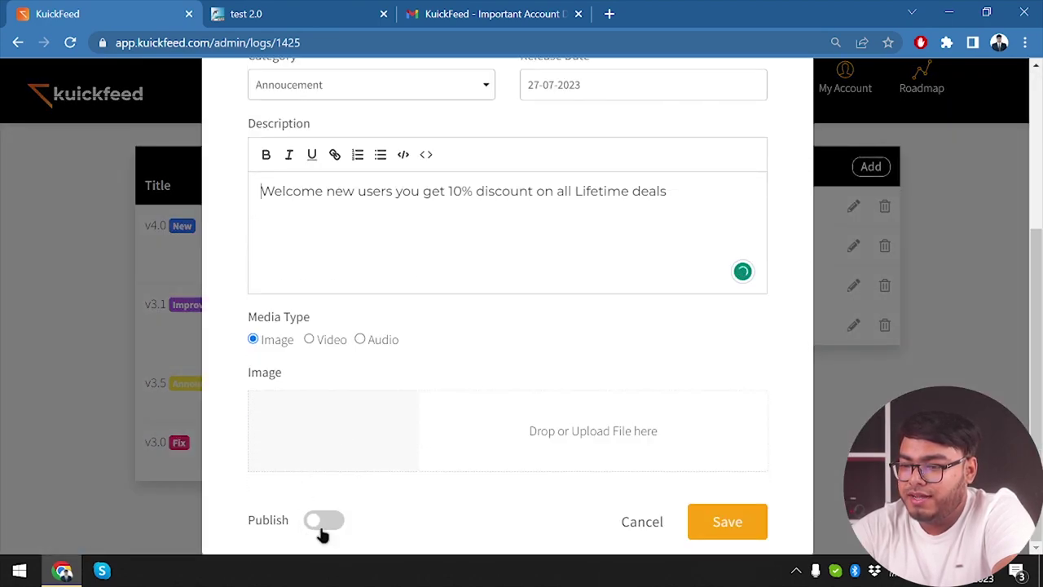
pyautogui.click(319, 525)
pyautogui.click(741, 520)
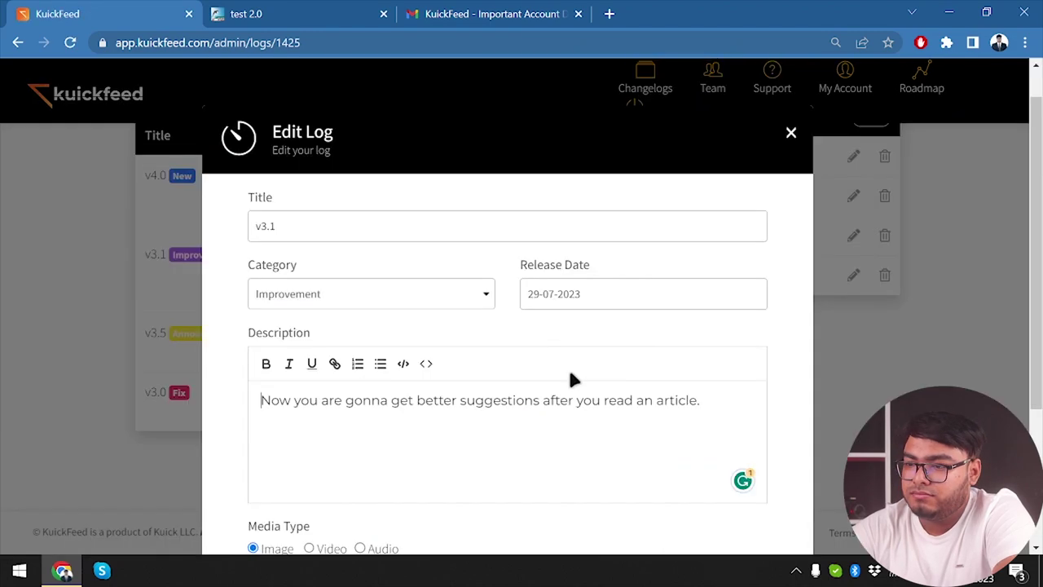
# Step: Change v3.1's release date to 27 July 2023 and save
pyautogui.scroll(-3, 571, 377)
pyautogui.scroll(2, 530, 245)
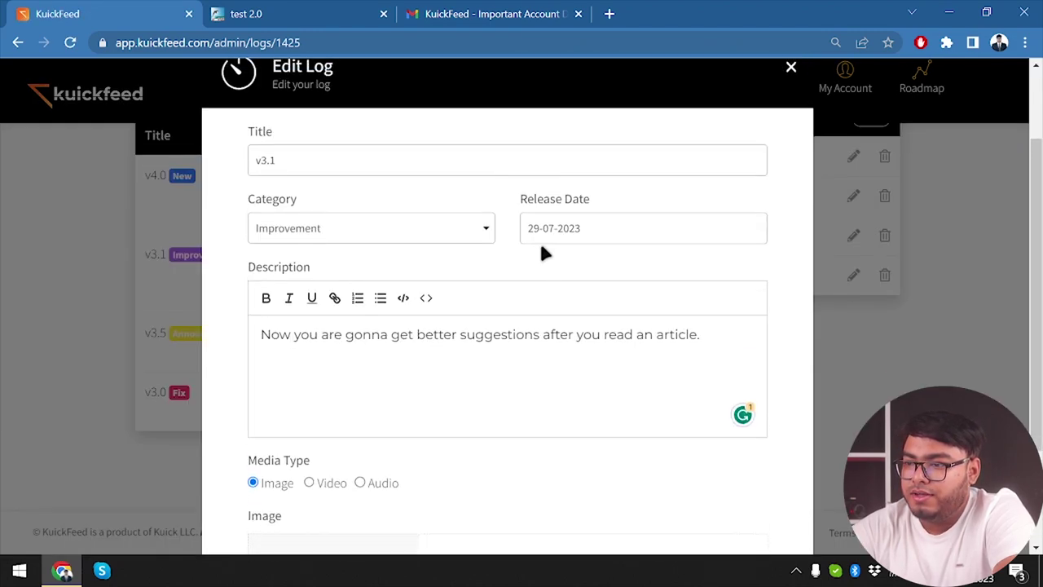
pyautogui.click(609, 232)
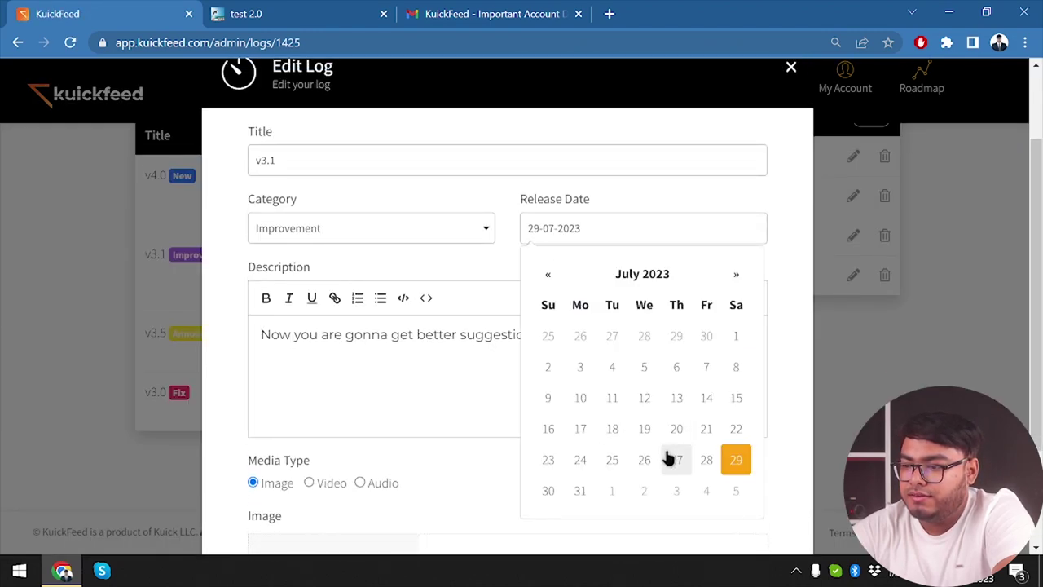
pyautogui.click(637, 463)
pyautogui.click(586, 460)
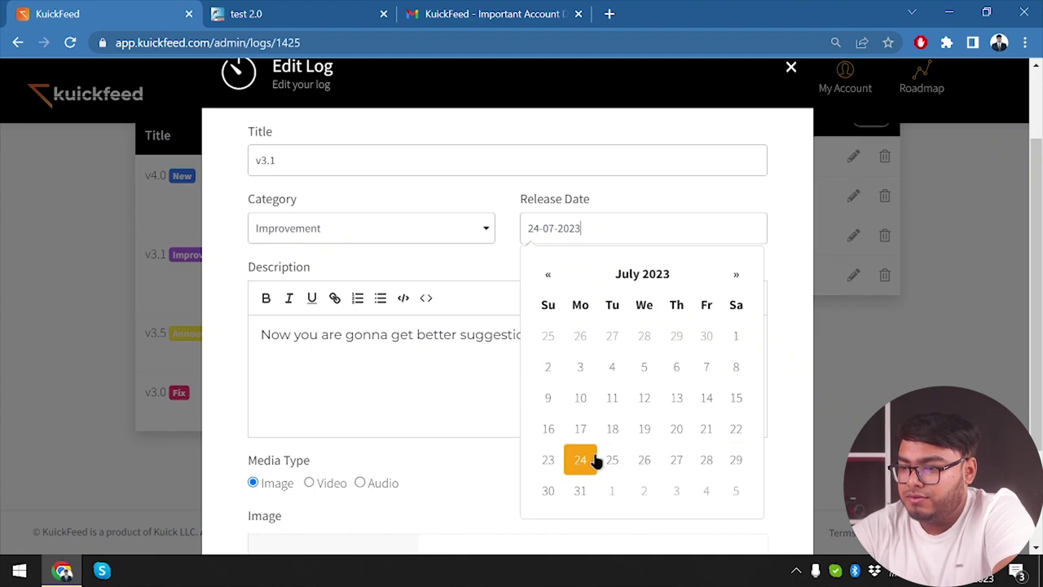
pyautogui.click(683, 461)
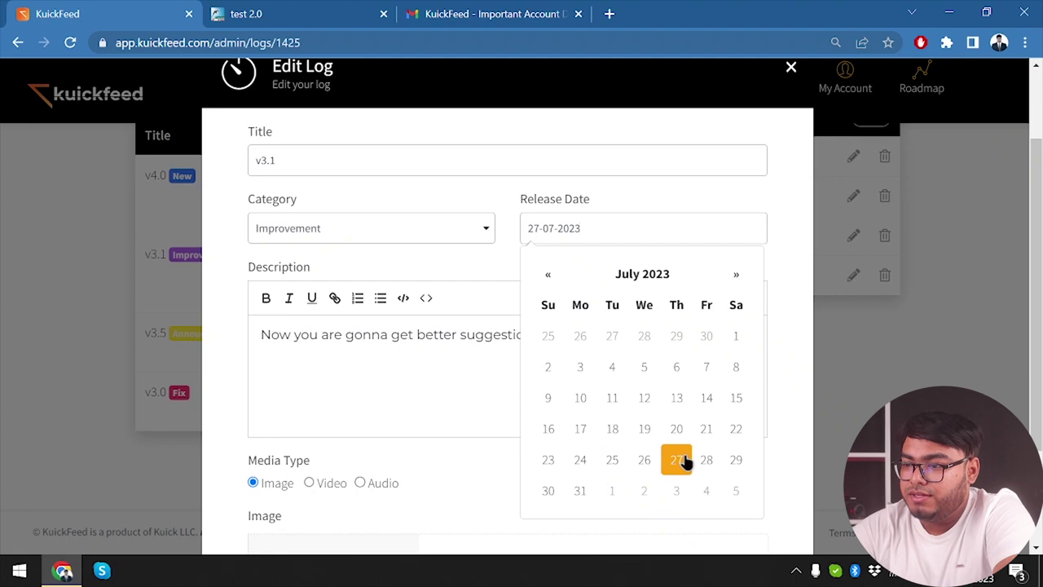
pyautogui.scroll(-3, 500, 380)
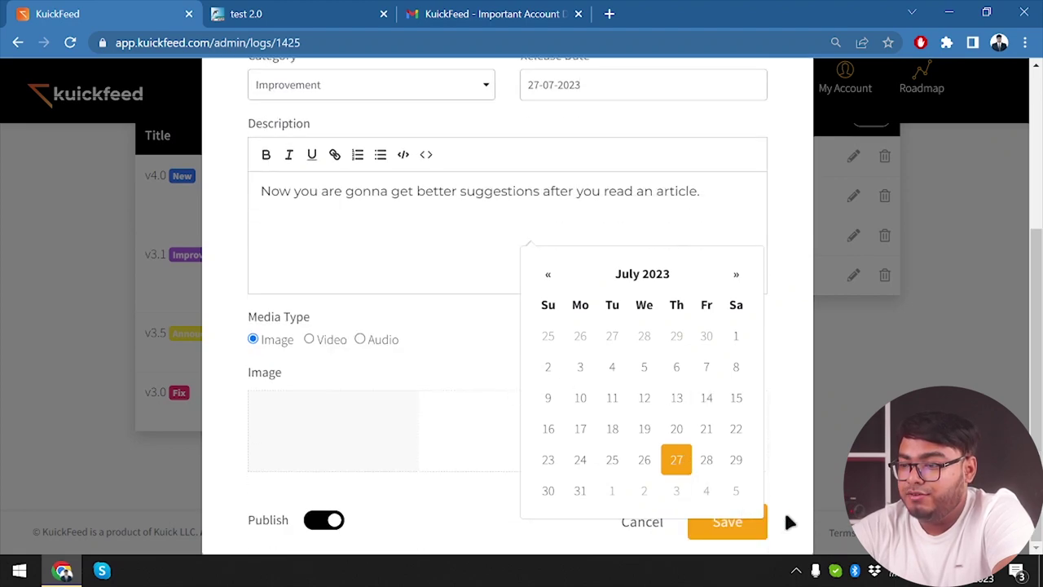
pyautogui.click(759, 535)
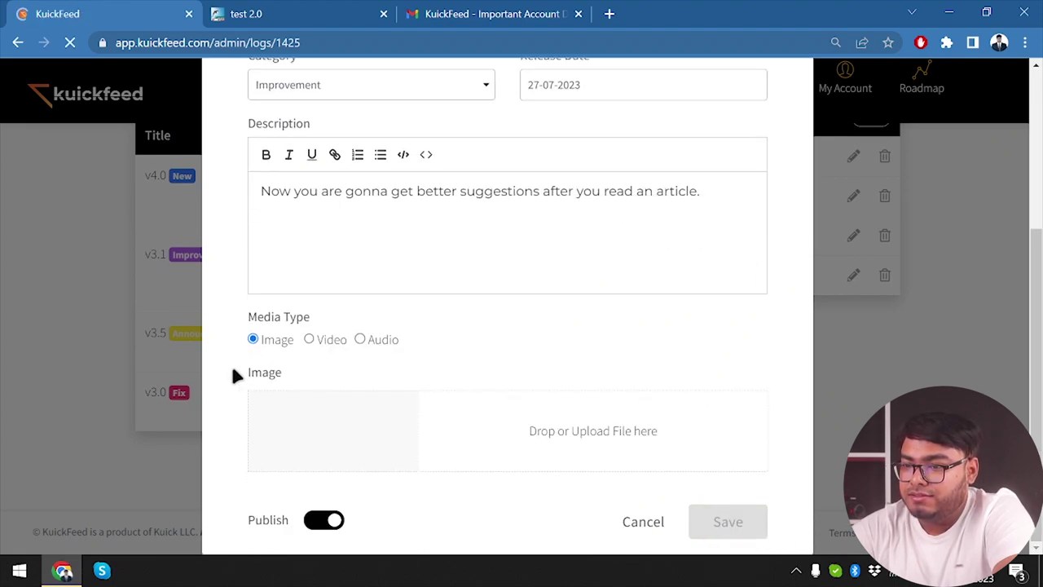
# Step: Change v3.0's release date to 20 July 2023 and save
pyautogui.scroll(-3, 570, 444)
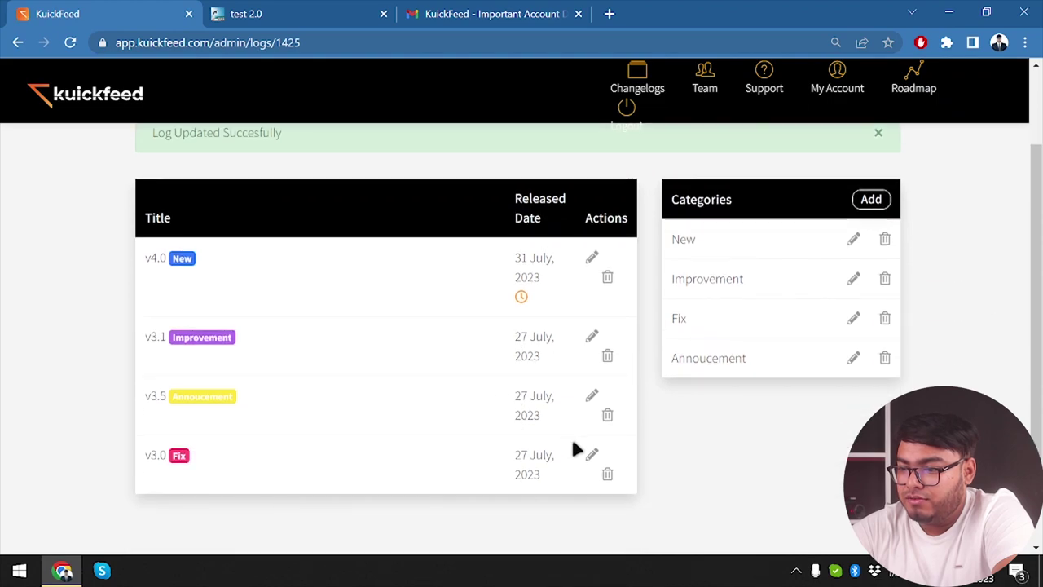
pyautogui.click(593, 456)
pyautogui.click(604, 323)
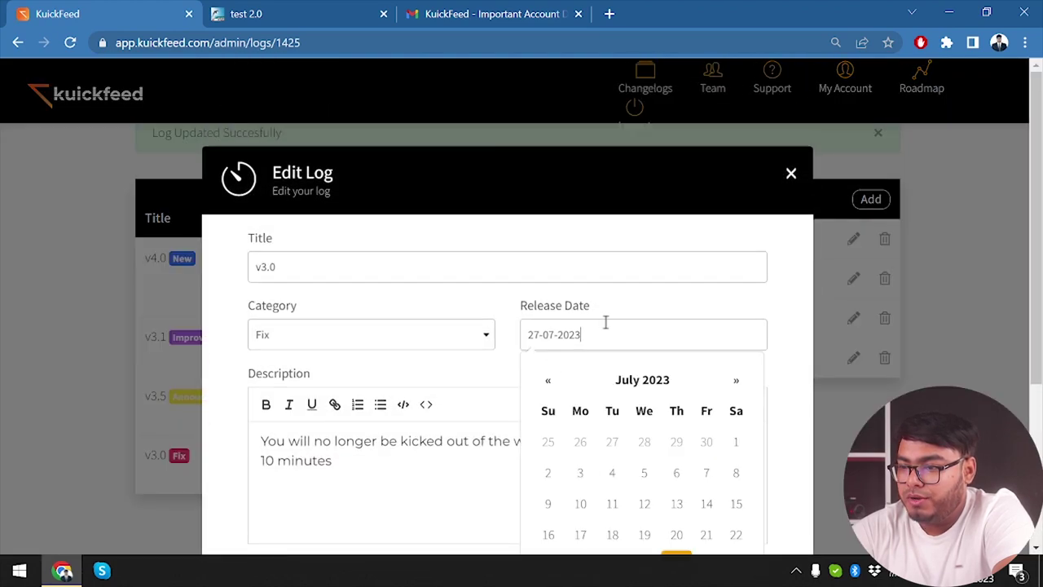
pyautogui.click(676, 534)
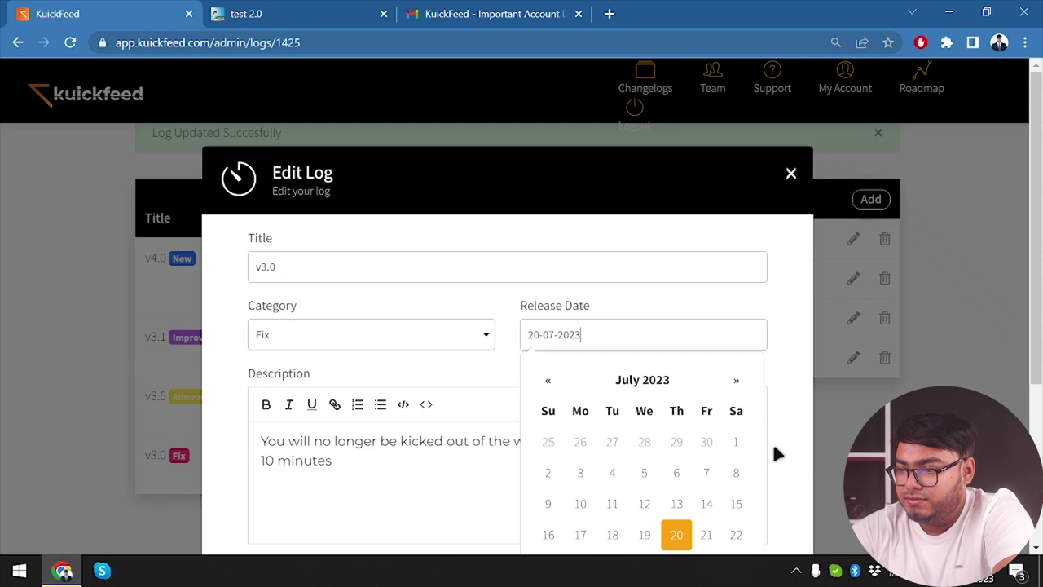
pyautogui.scroll(-3, 771, 440)
pyautogui.click(742, 518)
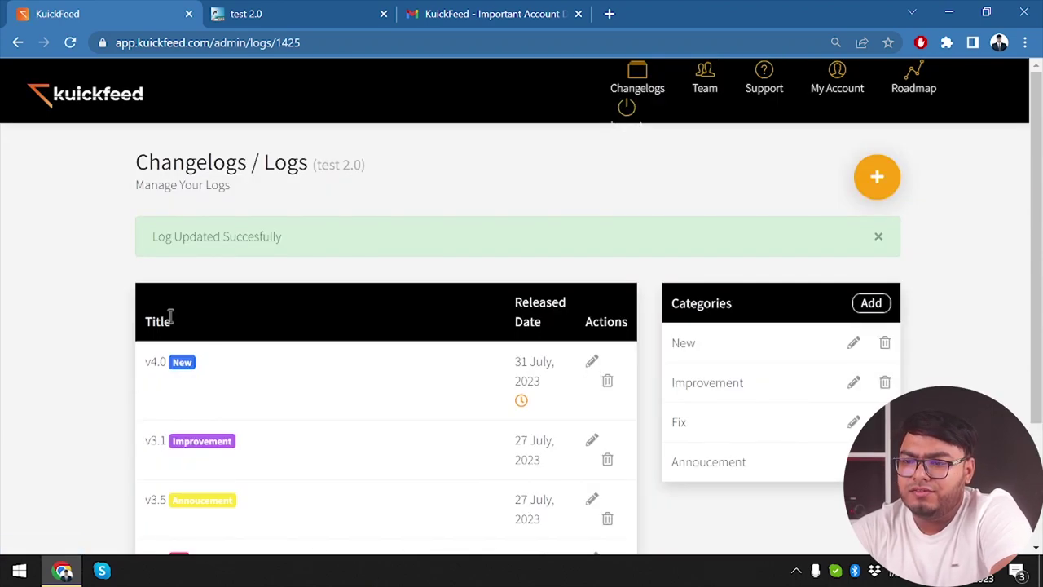
# Step: Reload the public test 2.0 page and scroll through the v3.1, v3.5 and v3.0 entries
pyautogui.click(251, 8)
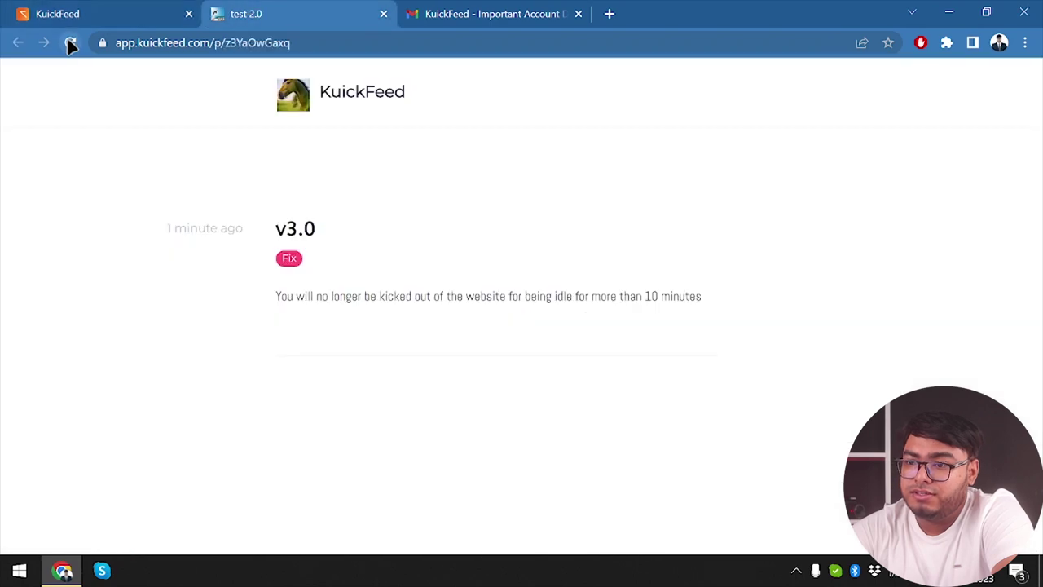
pyautogui.click(70, 43)
pyautogui.scroll(-3, 340, 389)
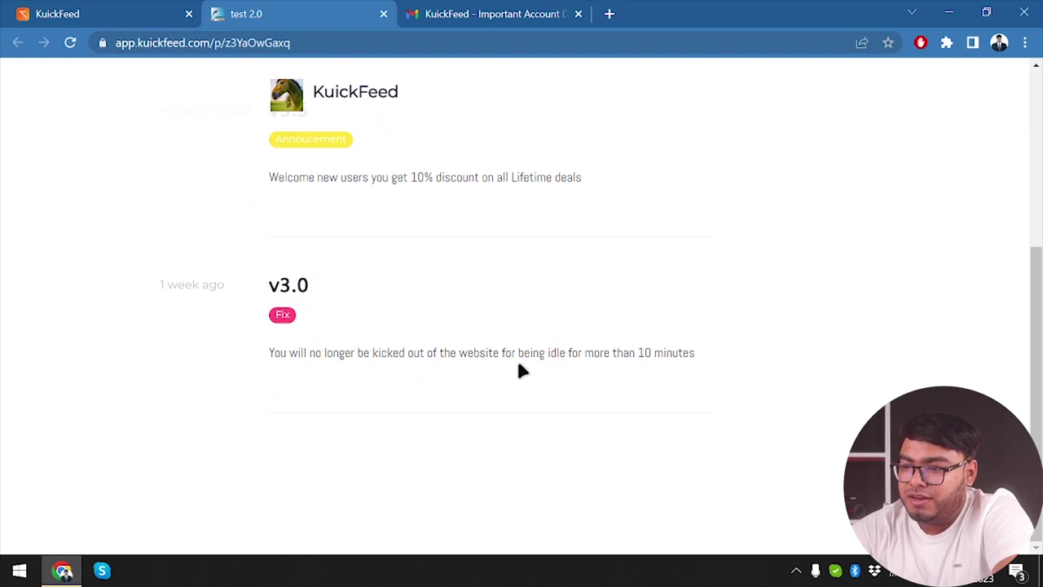
pyautogui.scroll(2, 302, 296)
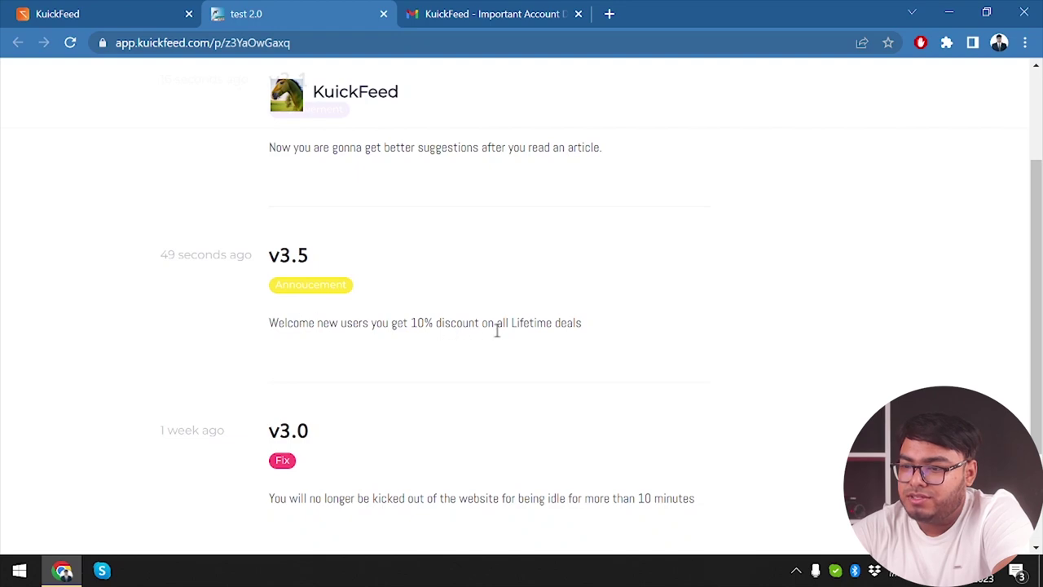
pyautogui.scroll(1, 435, 269)
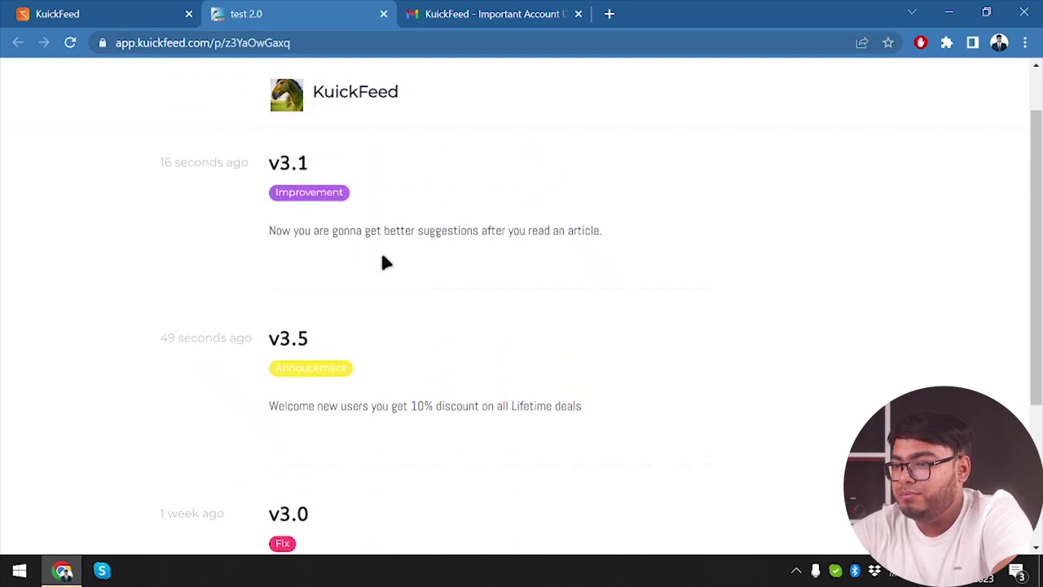
pyautogui.scroll(1, 440, 265)
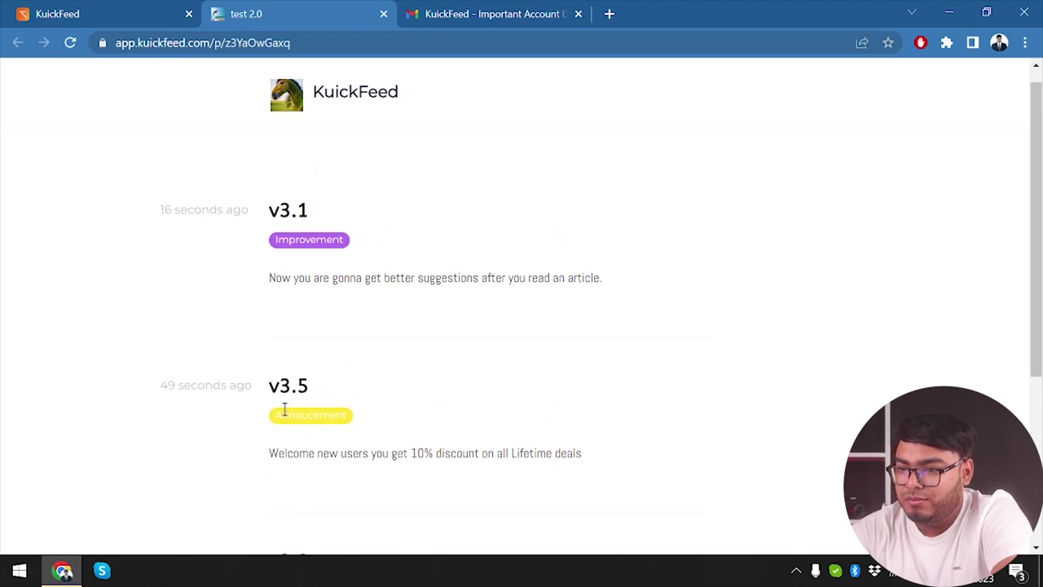
# Step: Back in the admin logs, redate v3.1 to 22 July 2023 and save it
pyautogui.click(65, 12)
pyautogui.scroll(-1, 457, 477)
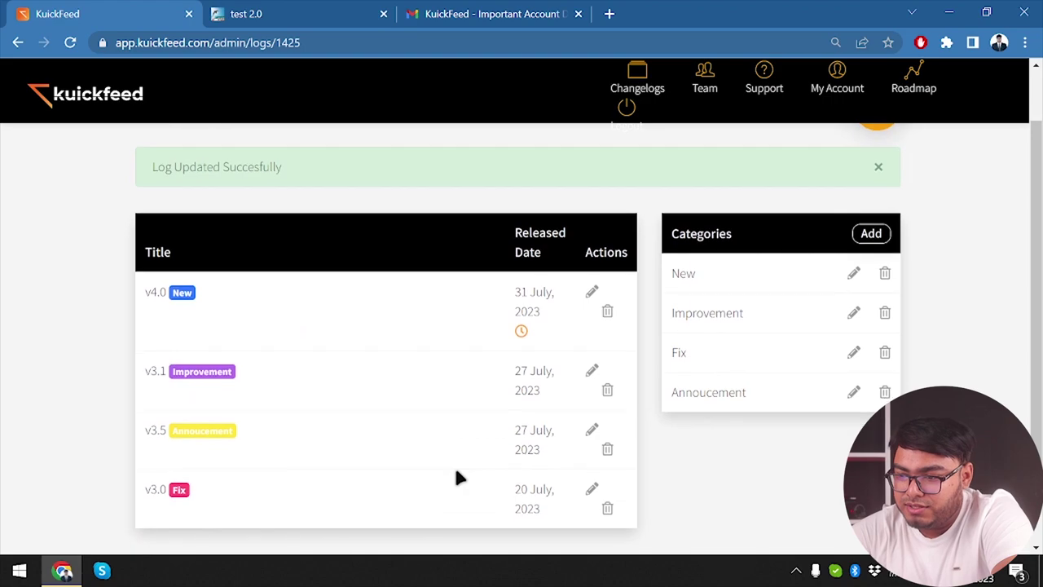
pyautogui.click(594, 374)
pyautogui.click(562, 339)
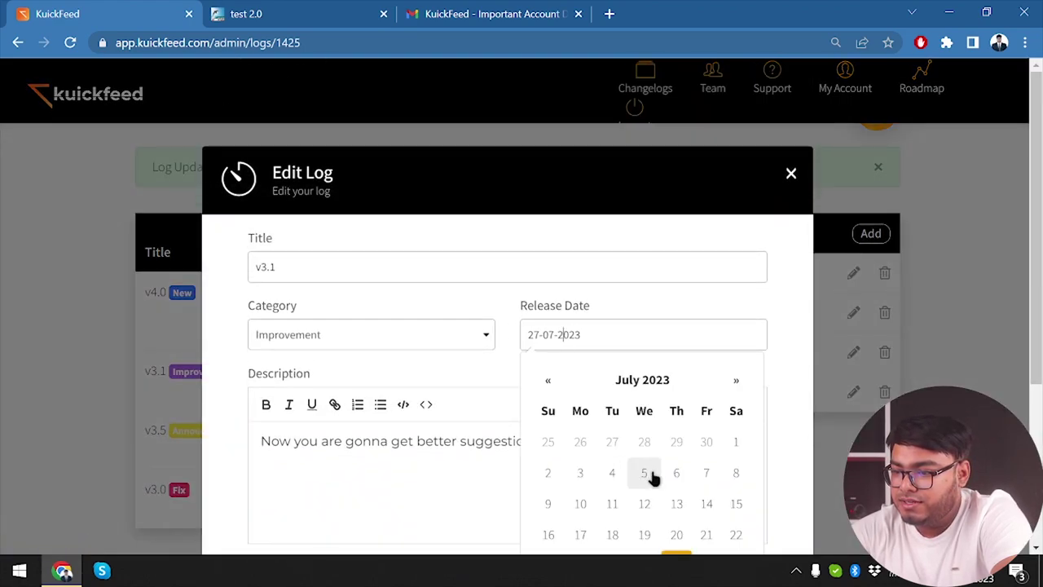
pyautogui.click(738, 531)
pyautogui.scroll(-3, 731, 470)
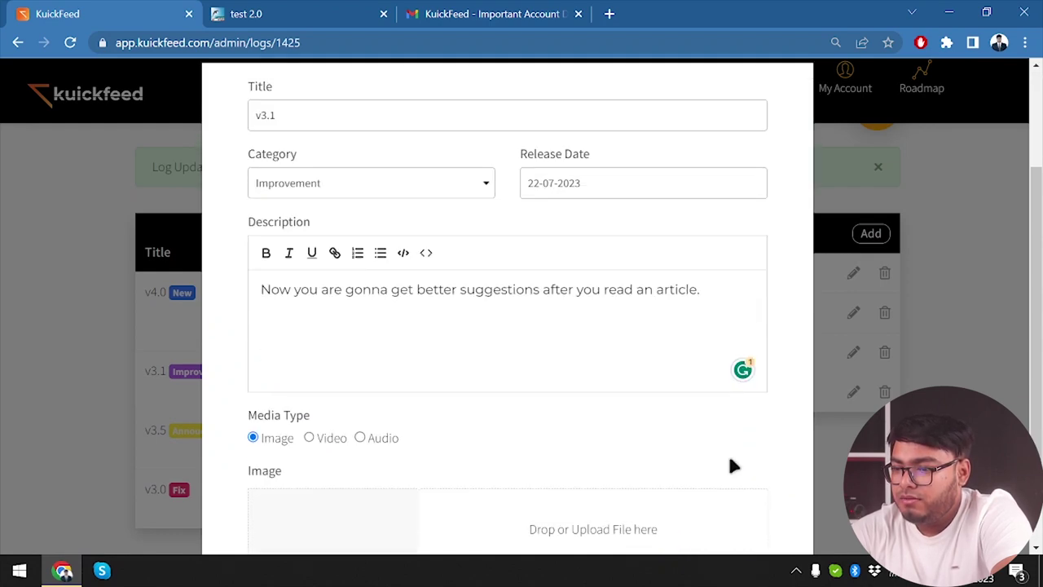
pyautogui.click(726, 526)
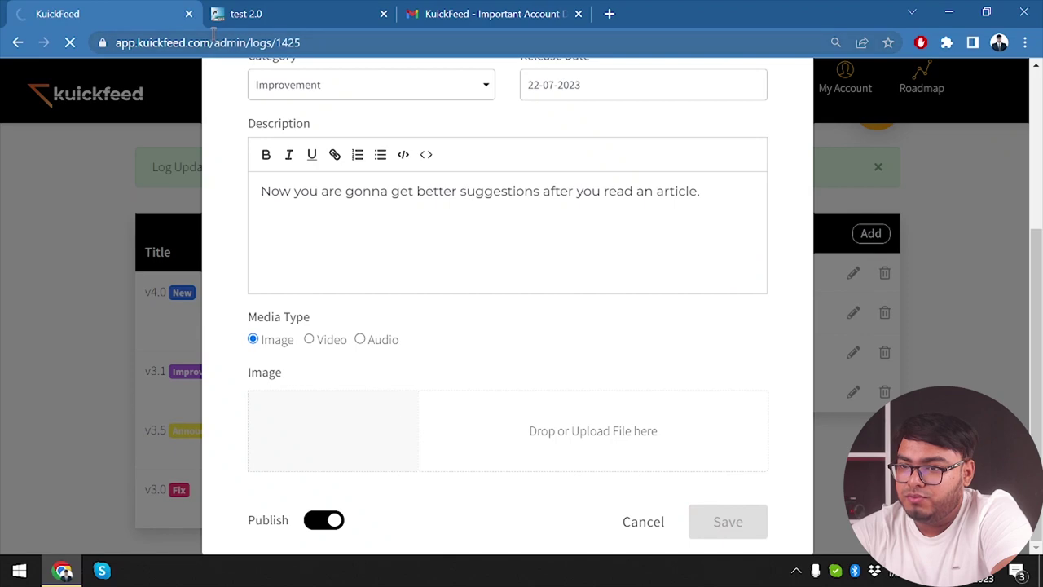
# Step: Reload the public test 2.0 page and confirm it shows v3.5 Announcement, v3.1 Improvement, v3.0 Fix
pyautogui.click(291, 12)
pyautogui.click(70, 43)
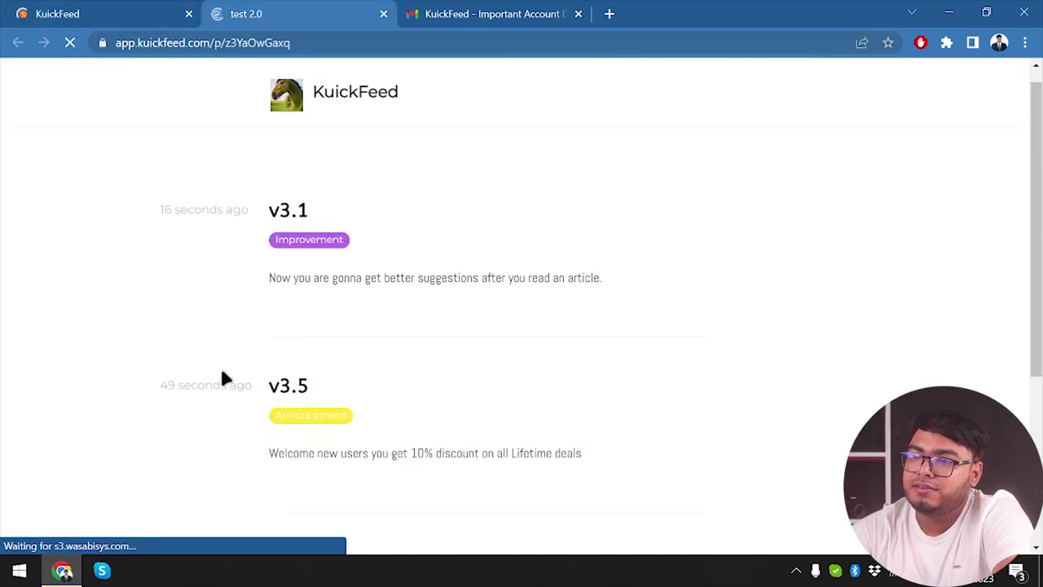
pyautogui.scroll(-2, 367, 389)
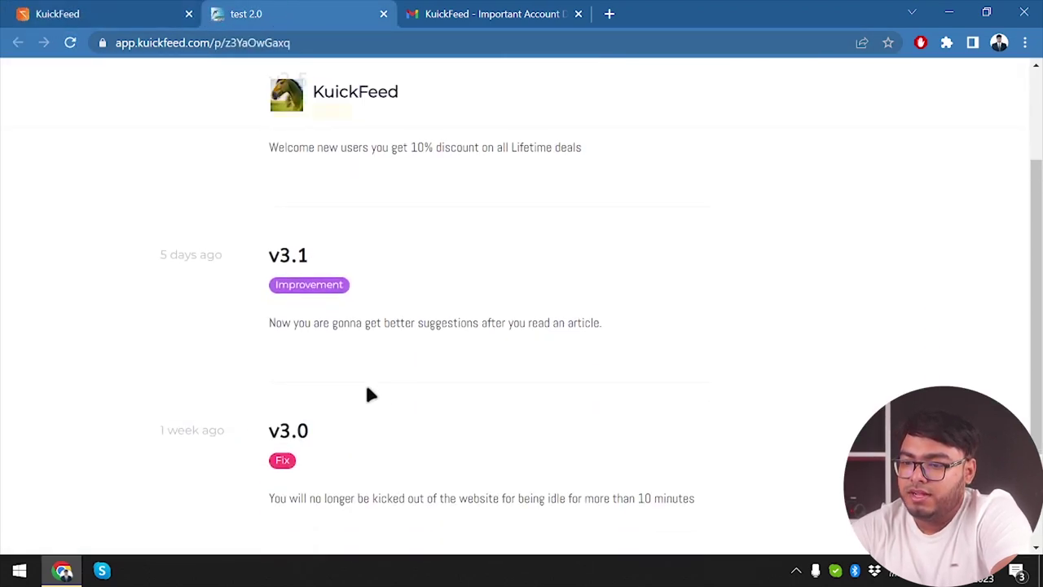
pyautogui.scroll(1, 367, 394)
pyautogui.scroll(-1, 326, 398)
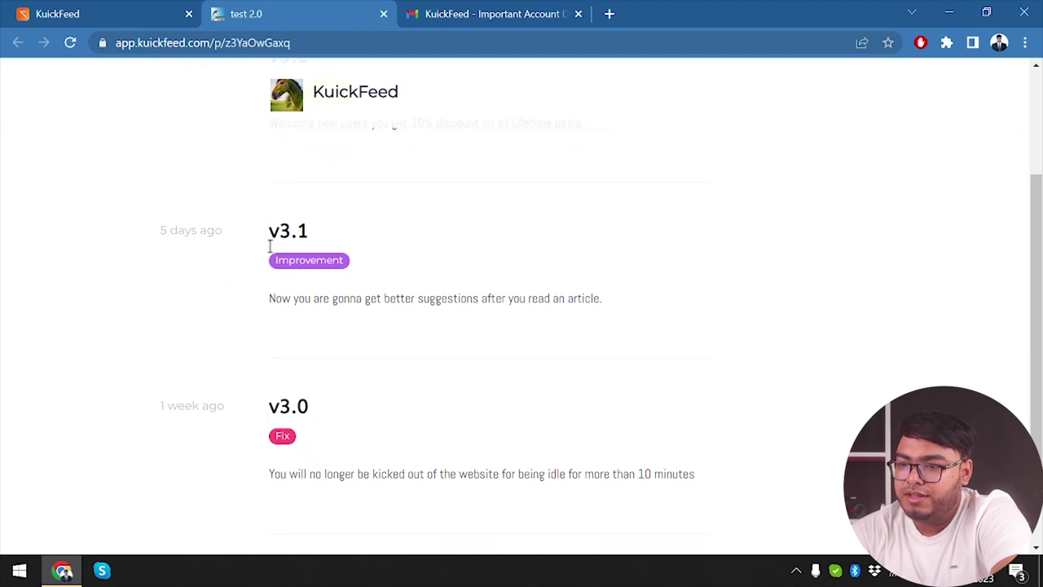
pyautogui.scroll(2, 270, 277)
pyautogui.scroll(-1, 312, 209)
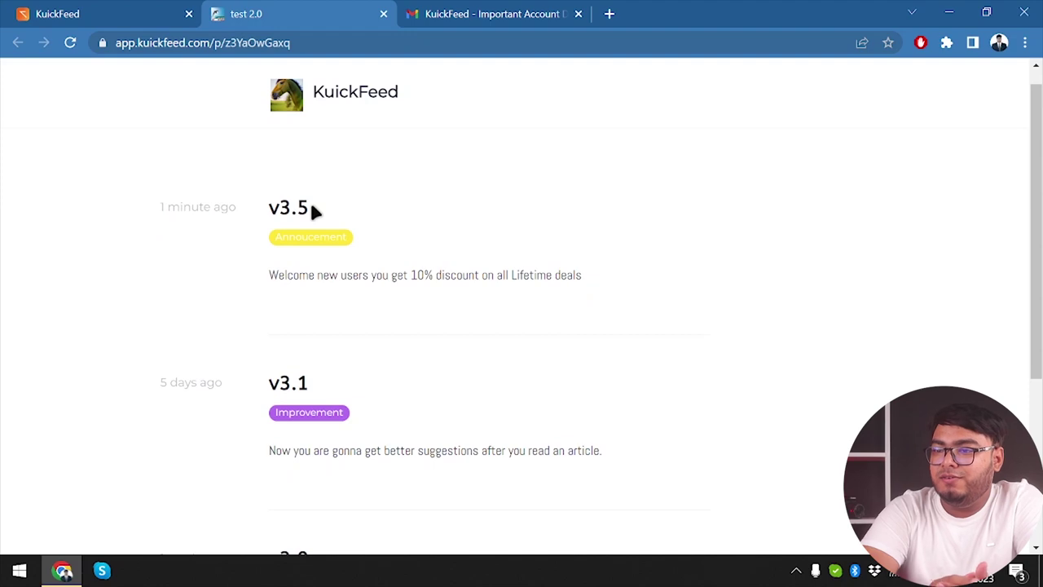
pyautogui.scroll(1, 317, 211)
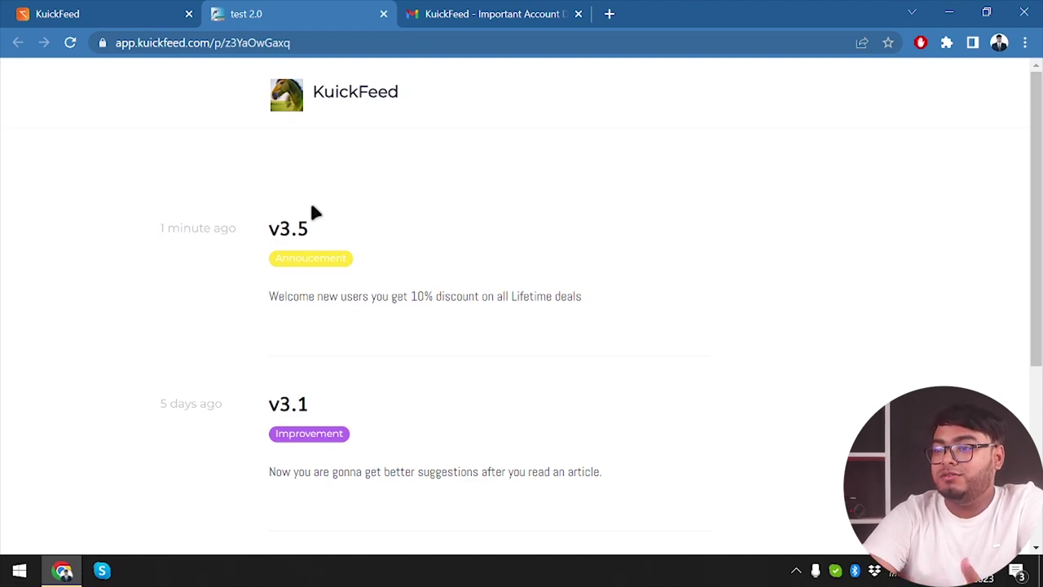
pyautogui.scroll(-4, 314, 211)
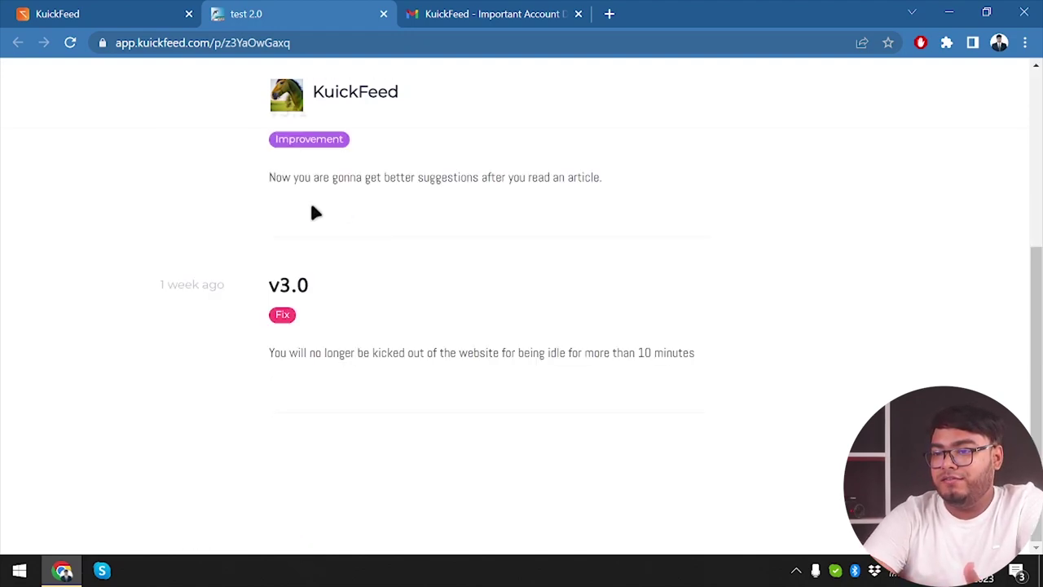
pyautogui.click(326, 41)
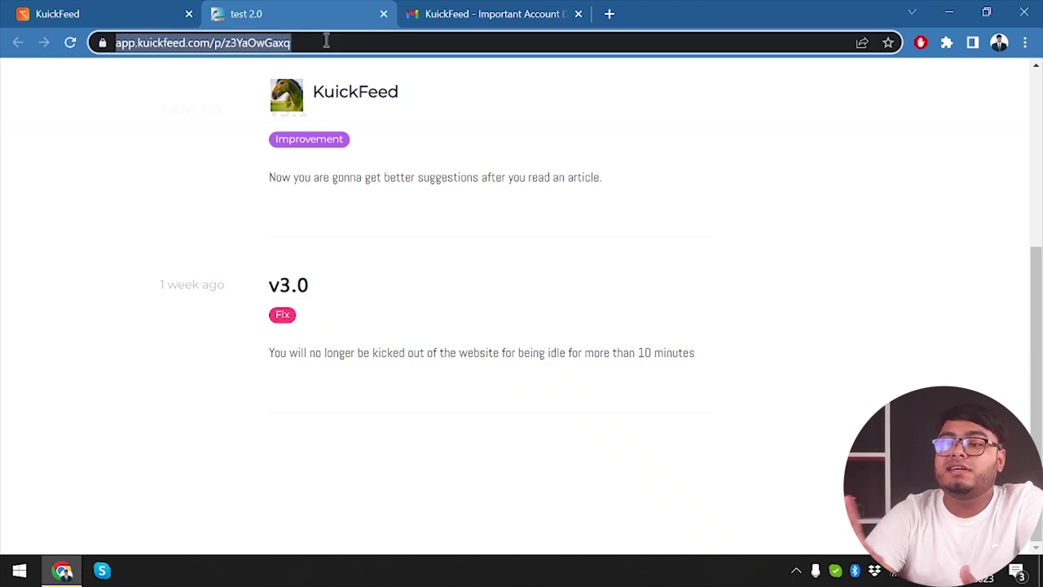
pyautogui.scroll(4, 516, 160)
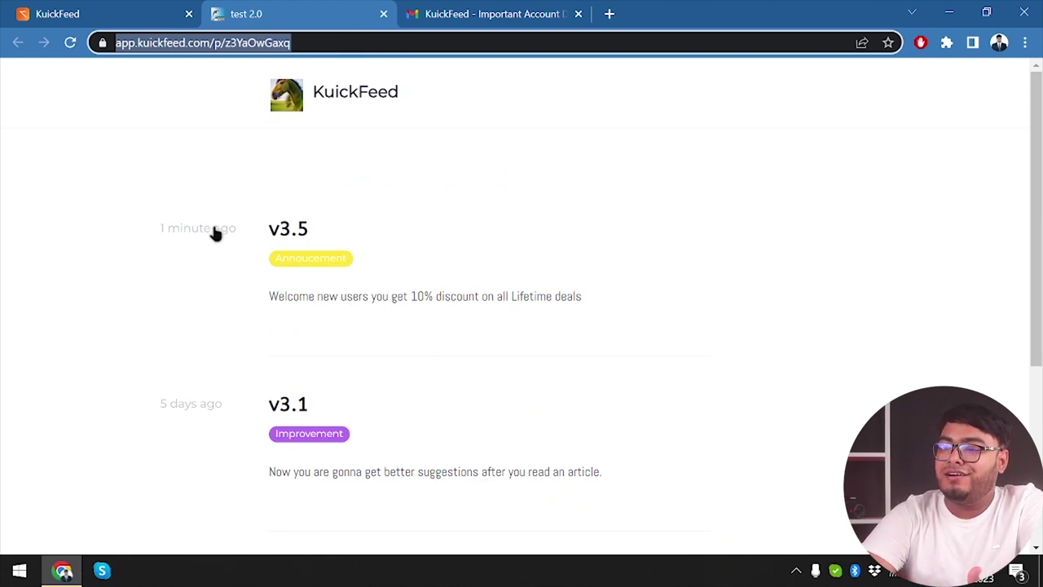
pyautogui.click(319, 254)
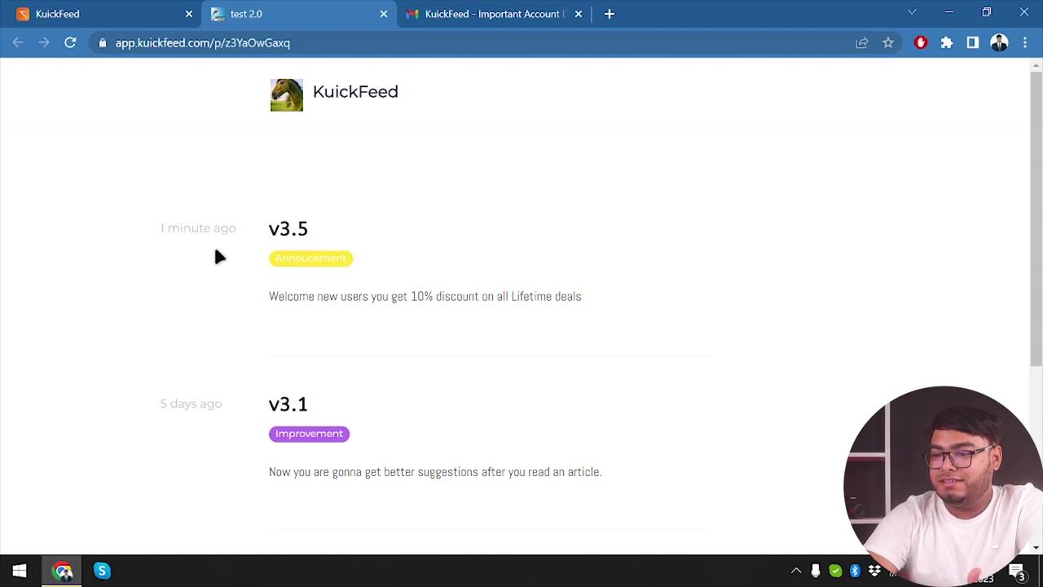
pyautogui.tripleClick(481, 294)
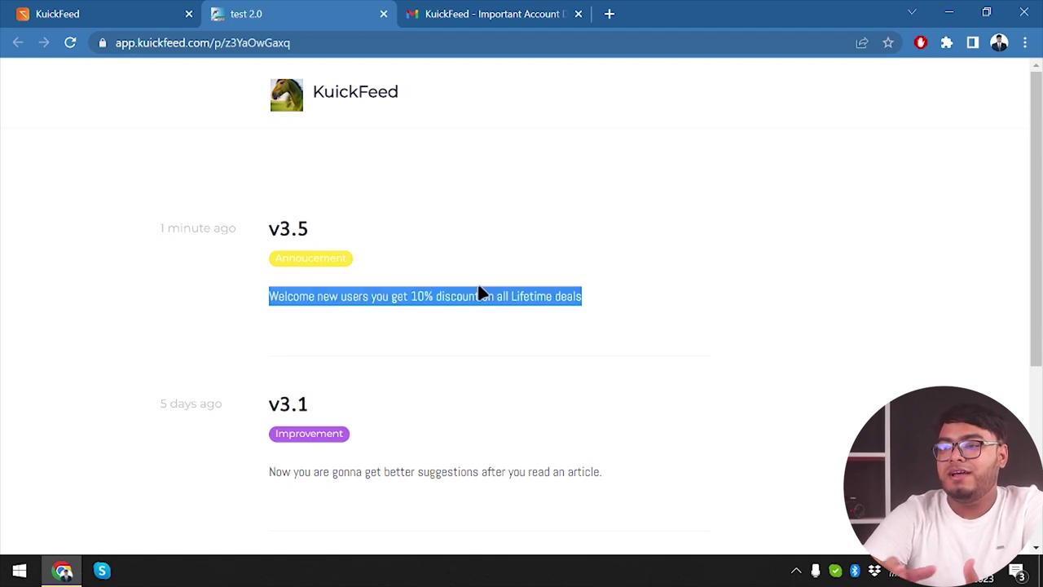
pyautogui.click(481, 293)
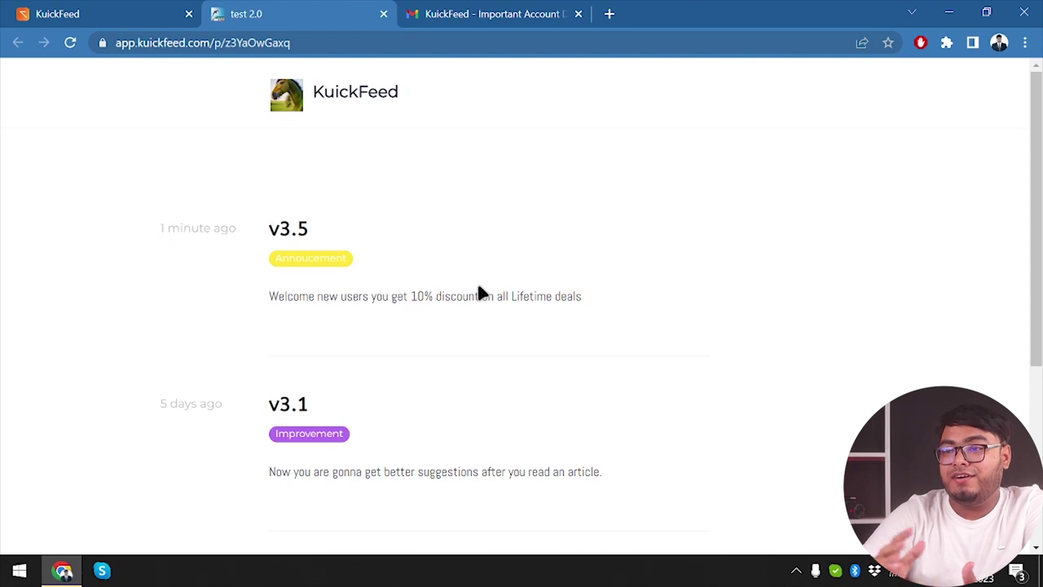